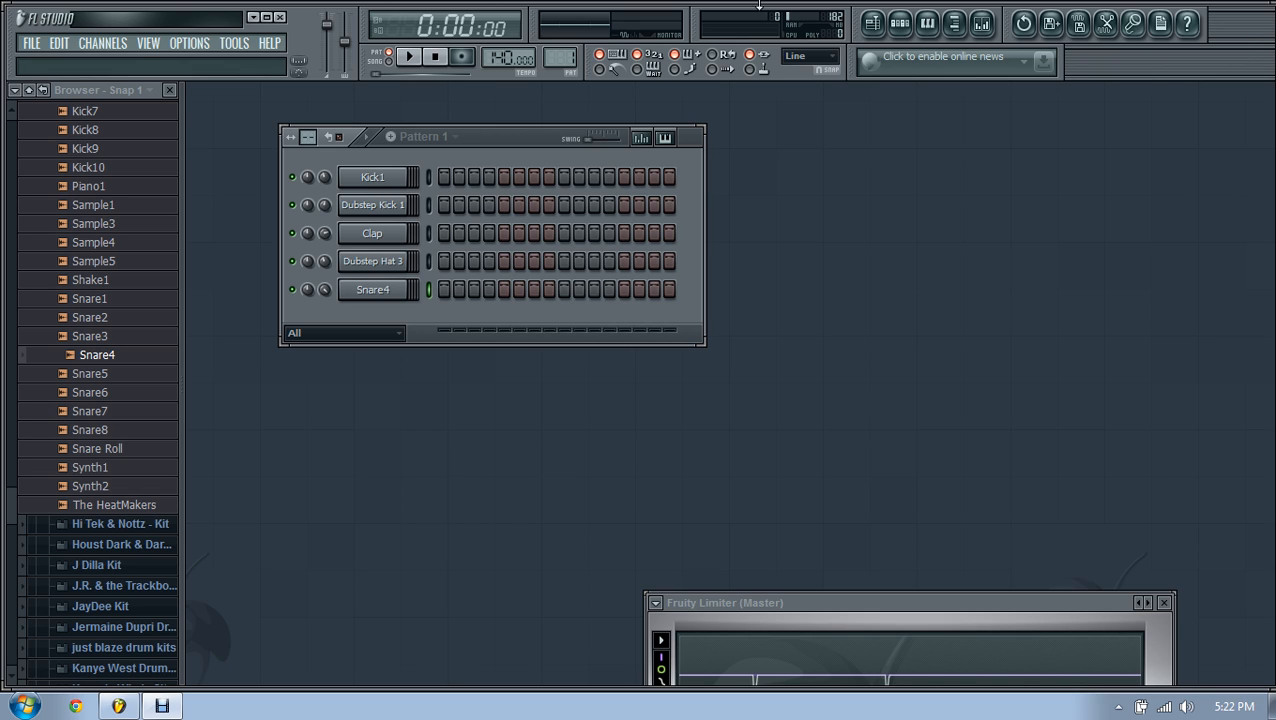
{"action": "left_click_drag", "start_coordinate": [528, 146], "coordinate": [655, 223]}
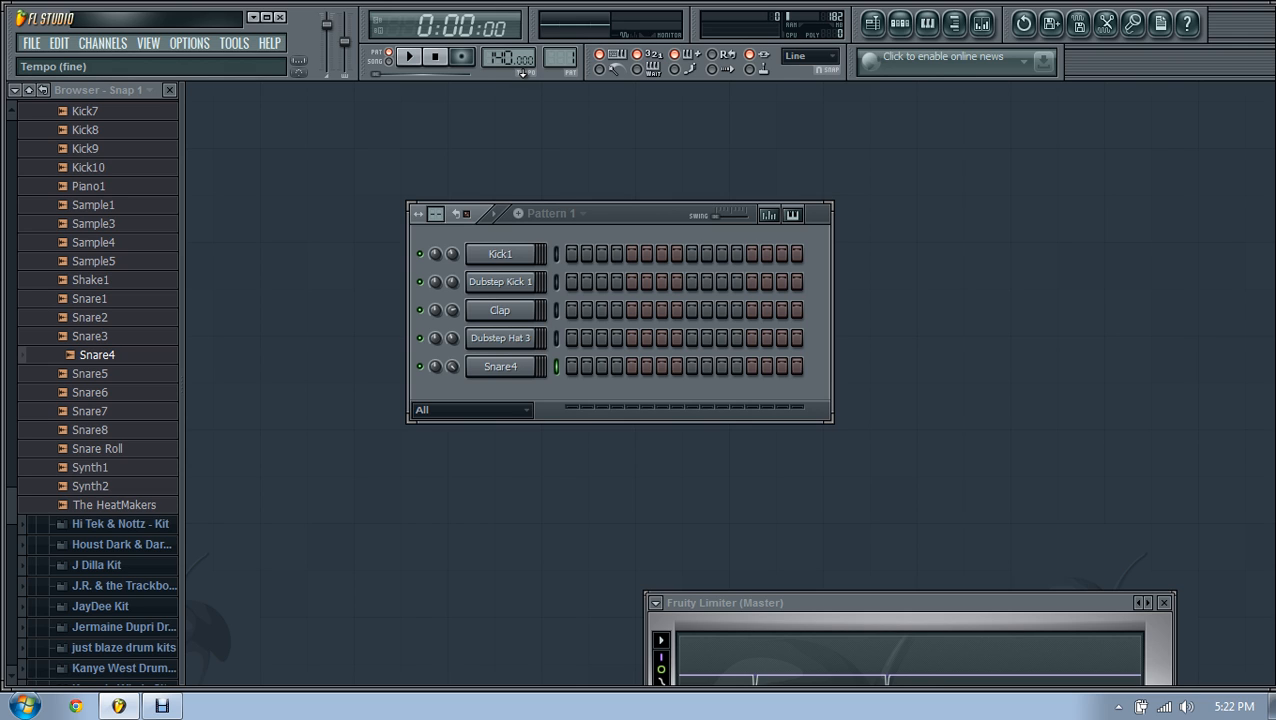
{"action": "left_click_drag", "start_coordinate": [616, 212], "coordinate": [563, 159]}
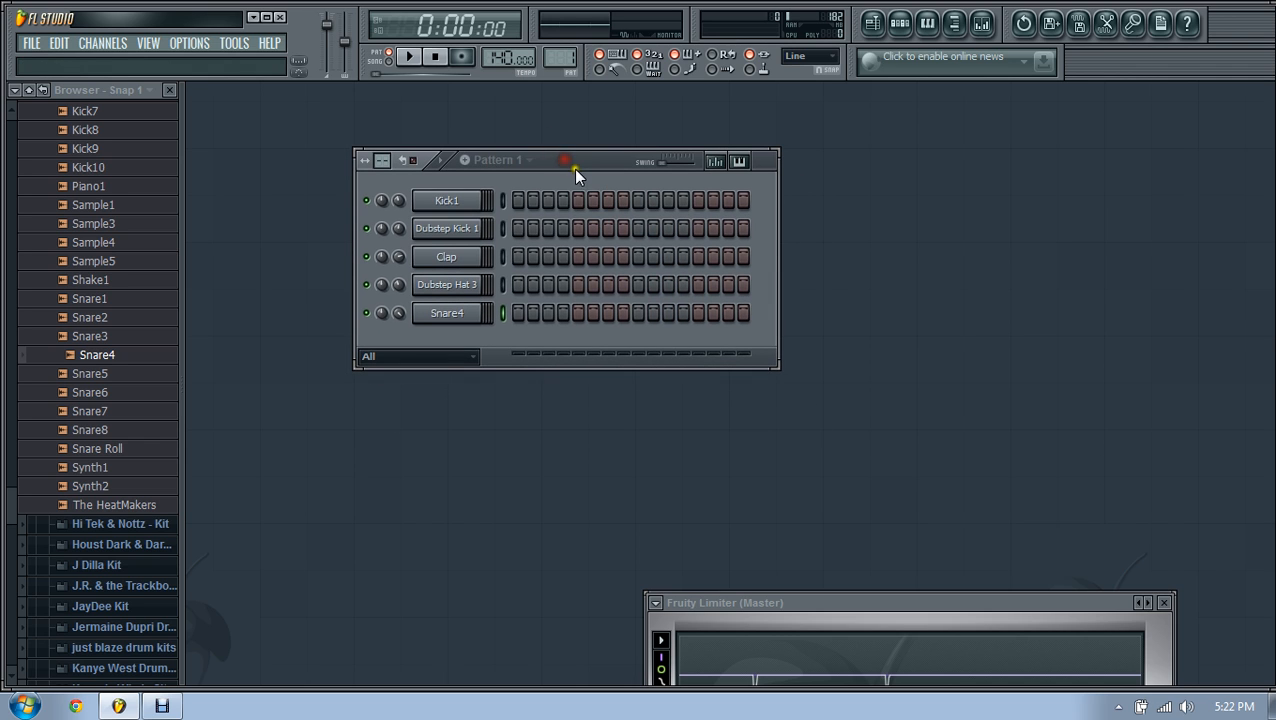
Step: Delete the Clap channel from Pattern 1
{"action": "left_click", "coordinate": [472, 201]}
{"action": "left_click", "coordinate": [462, 229]}
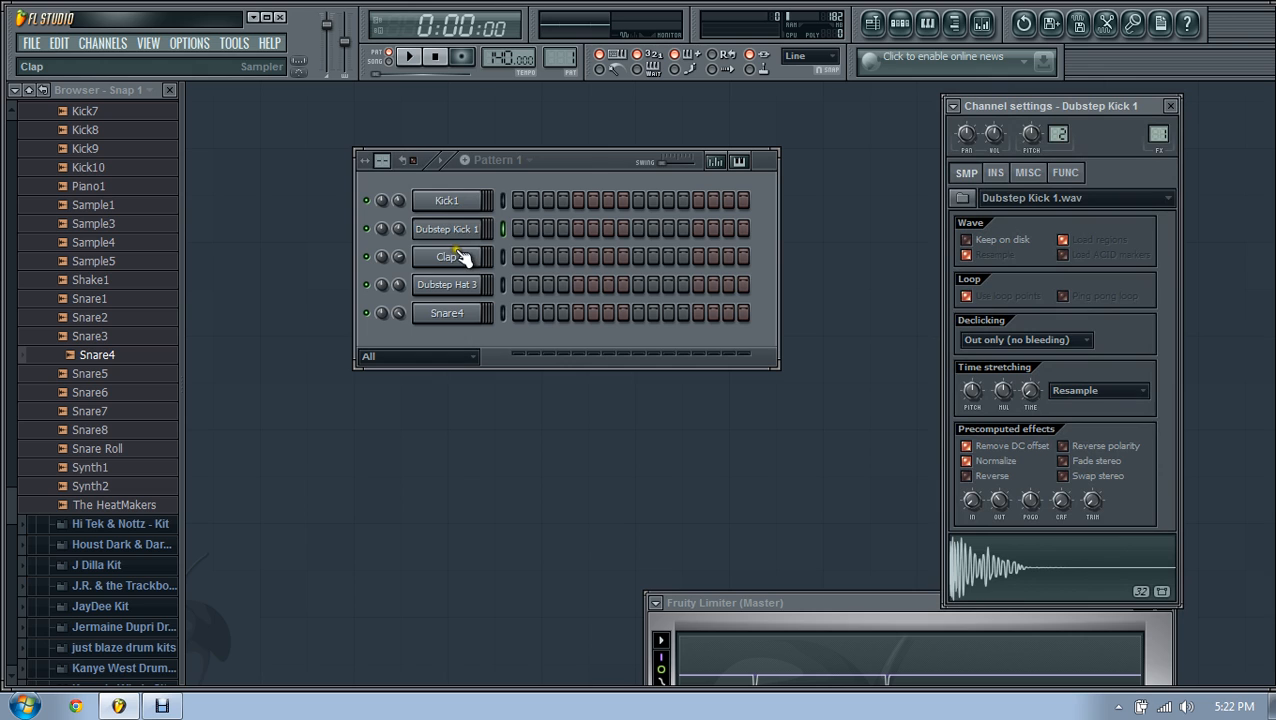
{"action": "left_click", "coordinate": [460, 257]}
{"action": "key", "text": "alt+Delete"}
{"action": "left_click", "coordinate": [733, 416]}
Step: Compare the sample settings of Kick1, Dubstep Kick 1, Snare4 and Dubstep Hat 3
{"action": "left_click", "coordinate": [458, 289]}
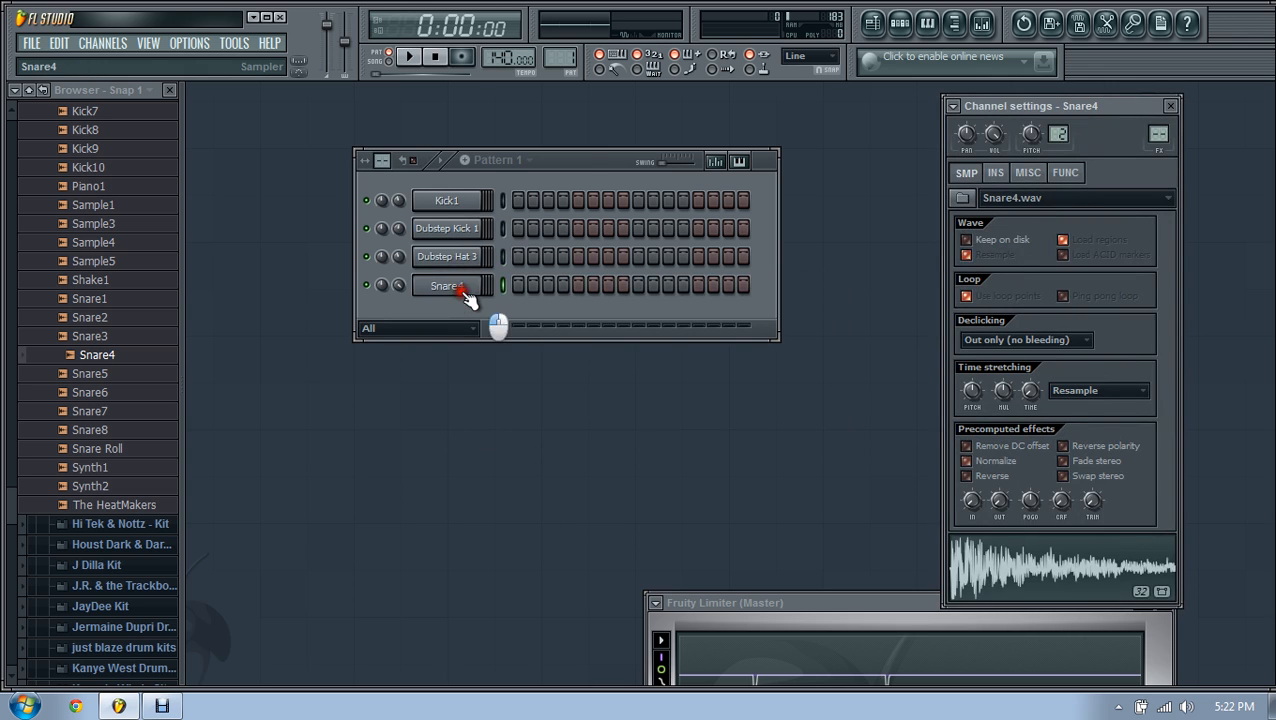
{"action": "left_click", "coordinate": [450, 203]}
{"action": "left_click", "coordinate": [450, 230]}
{"action": "left_click", "coordinate": [450, 284]}
{"action": "left_click", "coordinate": [462, 257]}
{"action": "left_click", "coordinate": [468, 230]}
{"action": "left_click", "coordinate": [470, 204]}
{"action": "left_click", "coordinate": [468, 230]}
{"action": "left_click", "coordinate": [468, 204]}
{"action": "left_click", "coordinate": [470, 226]}
{"action": "left_click", "coordinate": [468, 204]}
{"action": "left_click", "coordinate": [470, 228]}
{"action": "left_click", "coordinate": [468, 204]}
{"action": "left_click", "coordinate": [470, 228]}
Step: Preview the Snare4 and Dubstep Hat 3 samples
{"action": "left_click", "coordinate": [466, 287]}
{"action": "left_click", "coordinate": [1041, 564]}
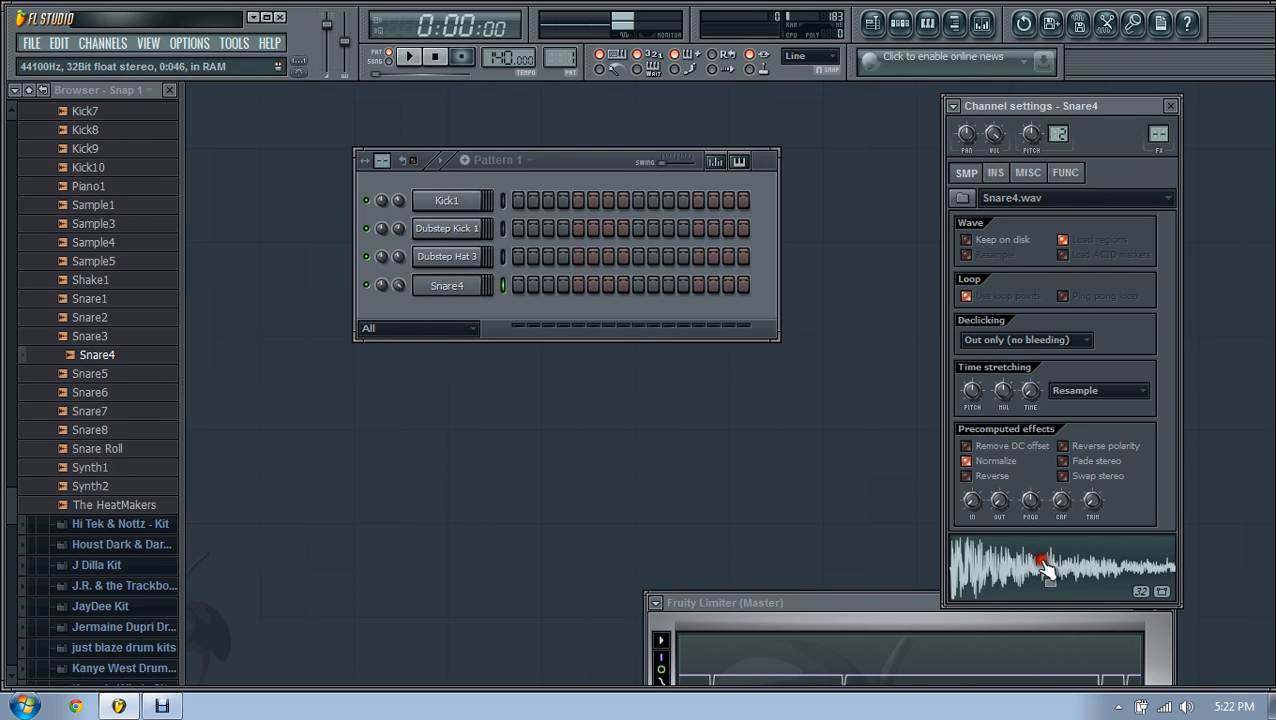
{"action": "left_click", "coordinate": [443, 257]}
{"action": "left_click", "coordinate": [991, 566]}
{"action": "left_click", "coordinate": [995, 572]}
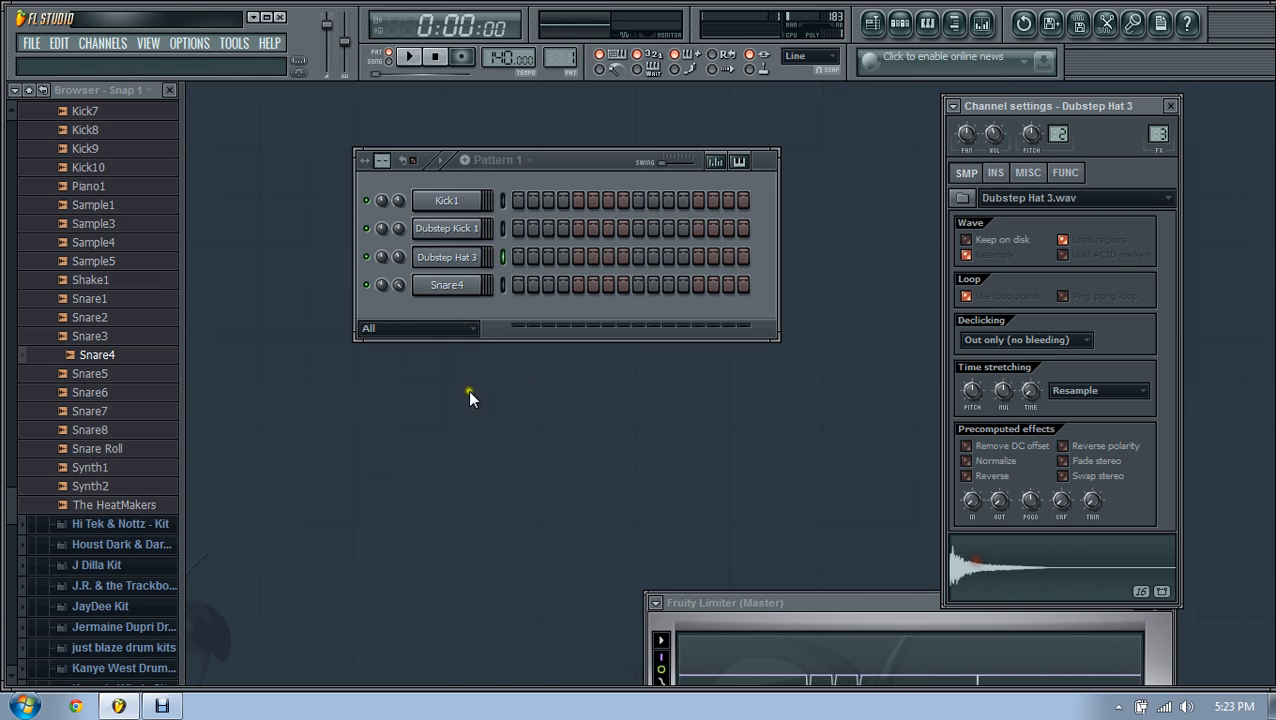
Step: Turn on Normalize for the Dubstep Hat 3 sample and close its settings
{"action": "left_click", "coordinate": [973, 461]}
{"action": "left_click", "coordinate": [1010, 570]}
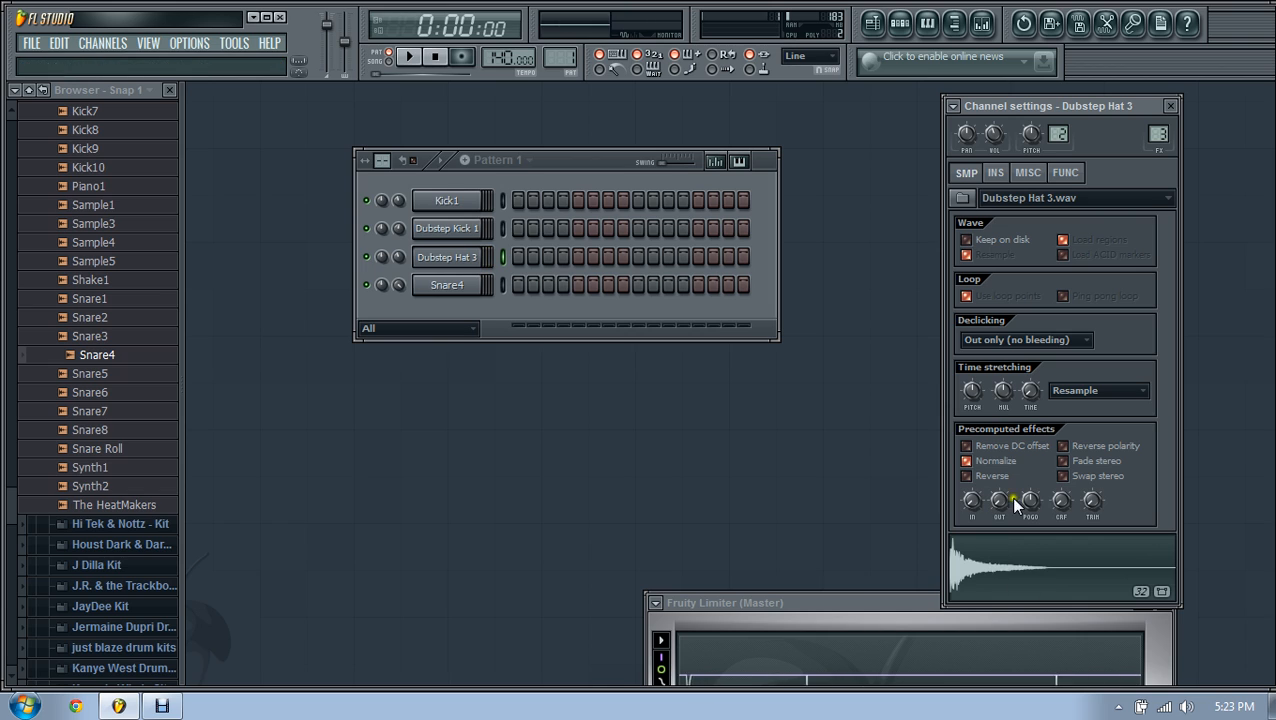
{"action": "mouse_move", "coordinate": [1062, 502]}
{"action": "left_mouse_down"}
{"action": "mouse_move", "coordinate": [1062, 472]}
{"action": "mouse_move", "coordinate": [1062, 510]}
{"action": "left_mouse_up"}
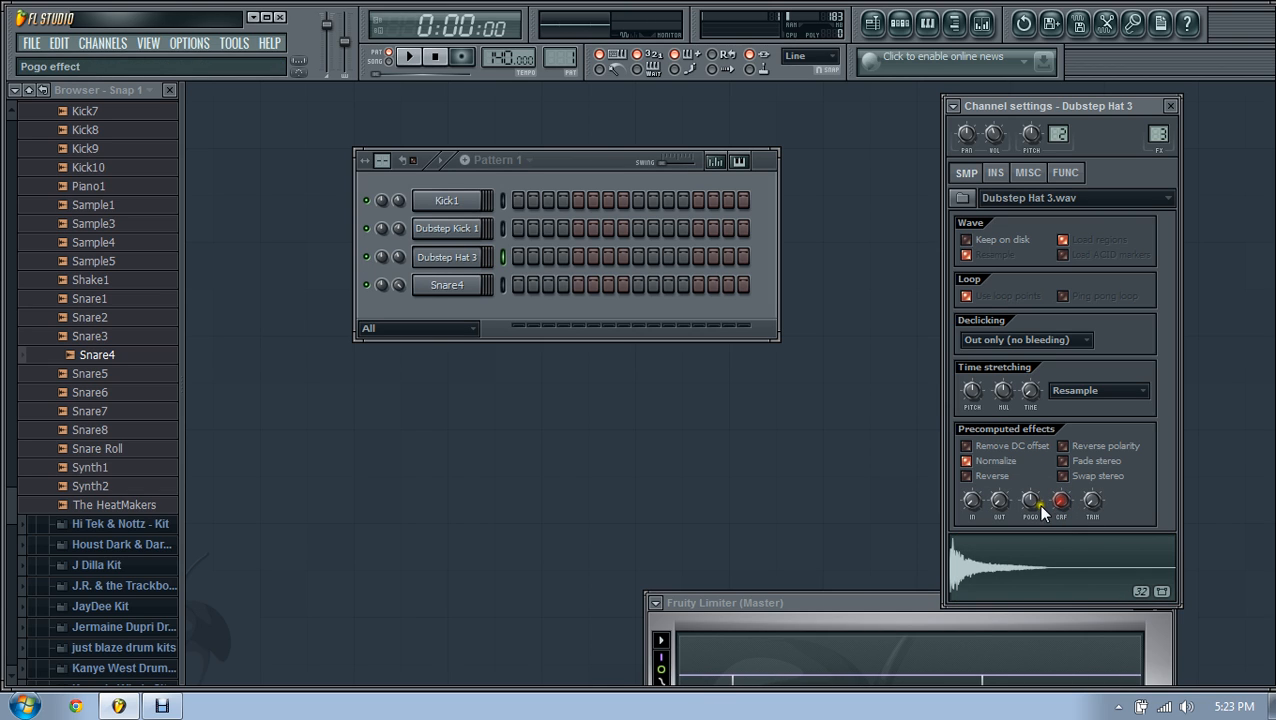
{"action": "left_click", "coordinate": [997, 563]}
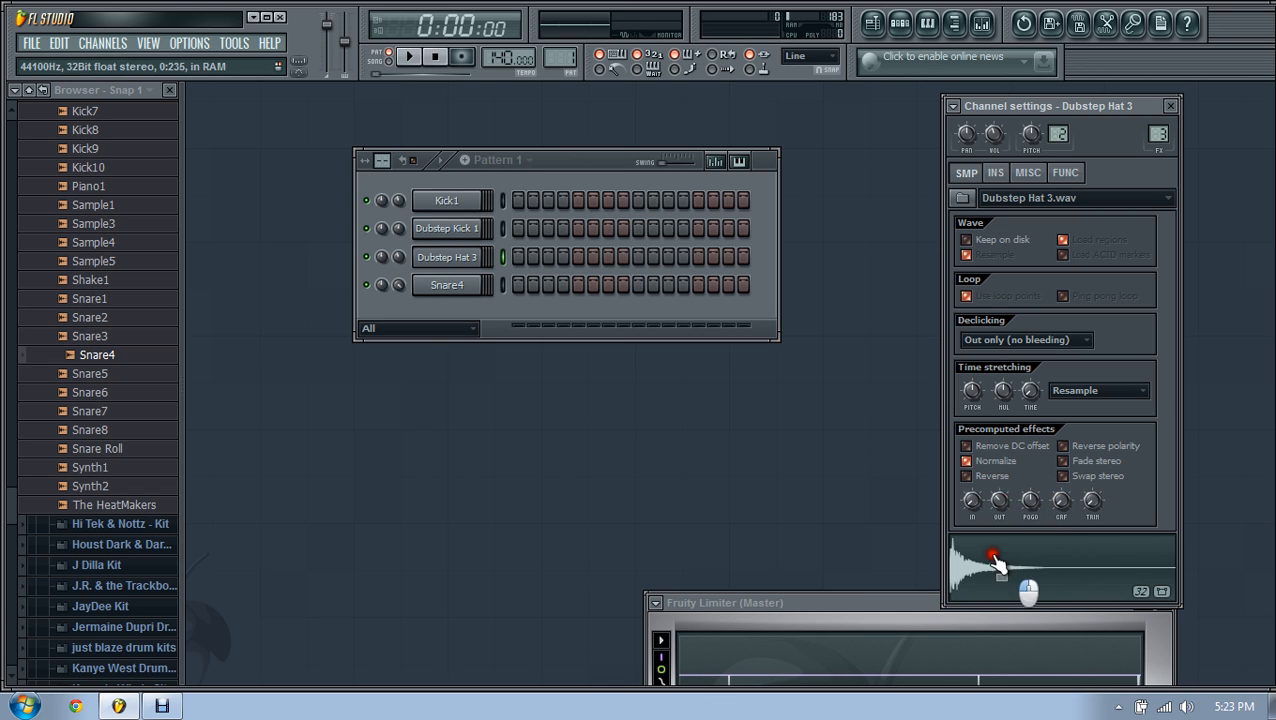
{"action": "left_click", "coordinate": [1169, 105]}
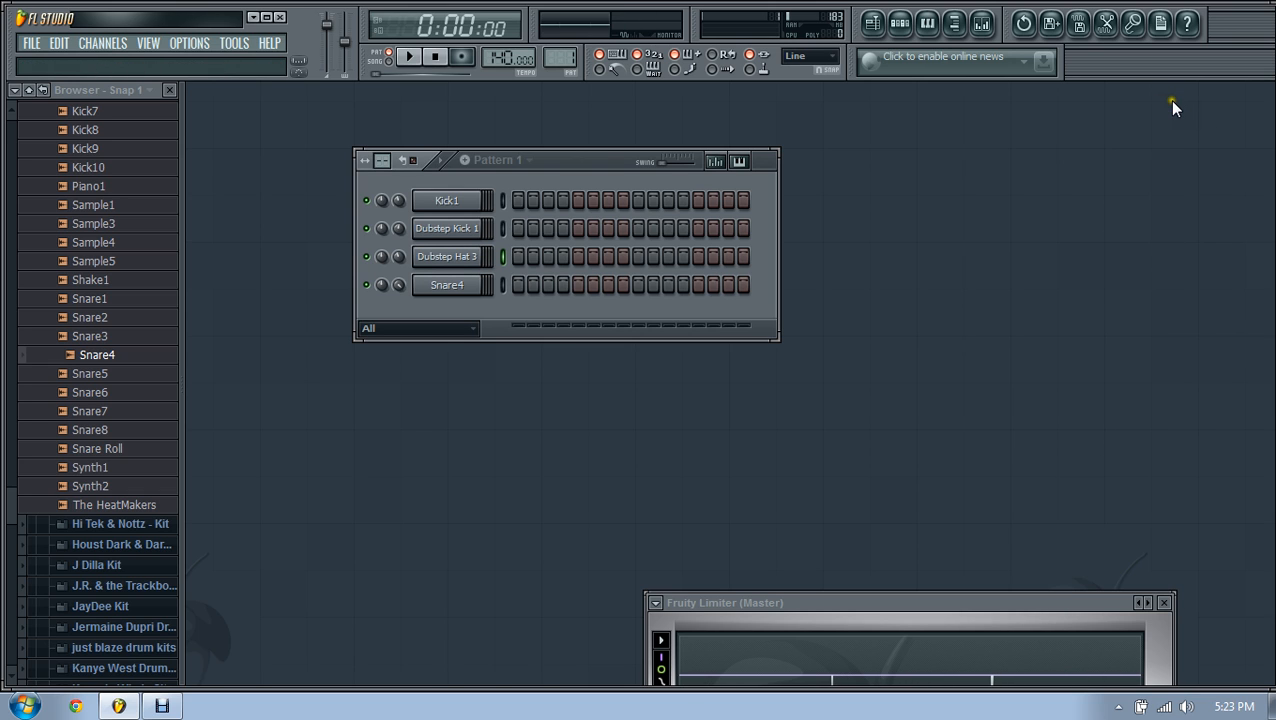
Step: Audition the Dubstep Kick 1 and Kick1 samples side by side
{"action": "left_click", "coordinate": [432, 229]}
{"action": "left_click", "coordinate": [1036, 581]}
{"action": "left_click", "coordinate": [1037, 583]}
{"action": "left_click", "coordinate": [1033, 578]}
{"action": "left_click", "coordinate": [463, 207]}
{"action": "left_click", "coordinate": [1011, 570]}
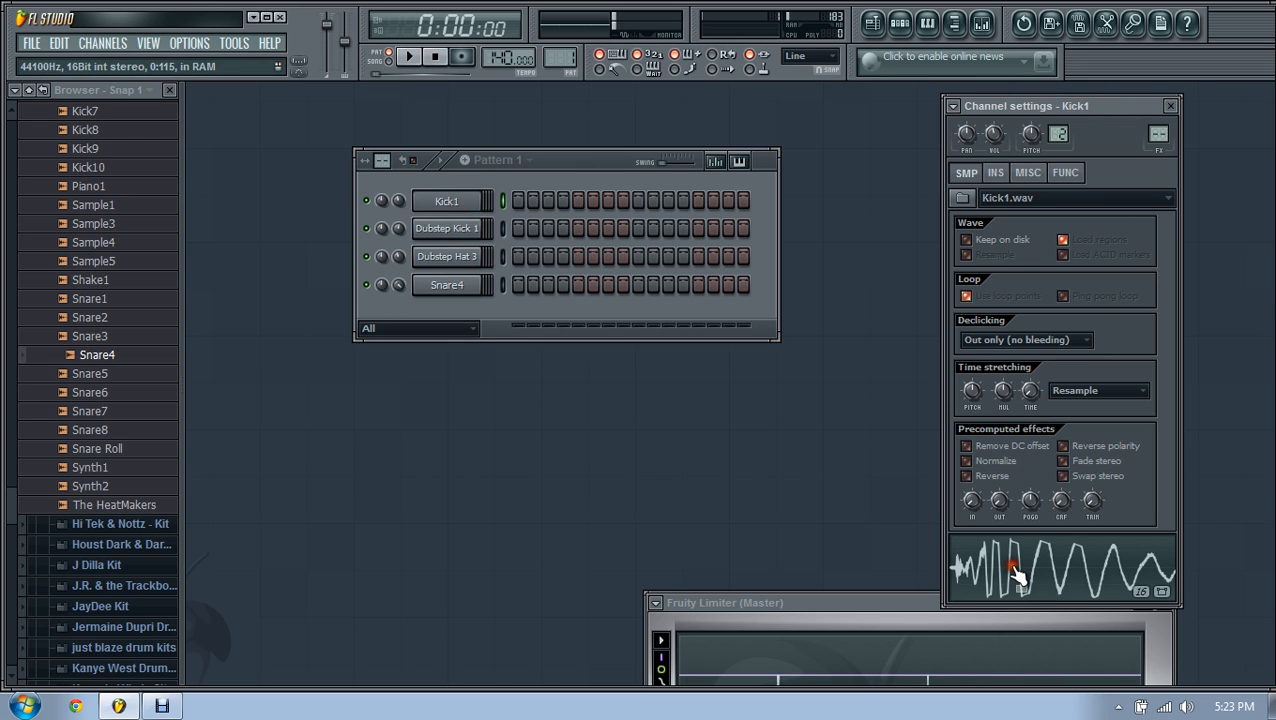
{"action": "left_click", "coordinate": [1002, 550]}
{"action": "left_click", "coordinate": [472, 236]}
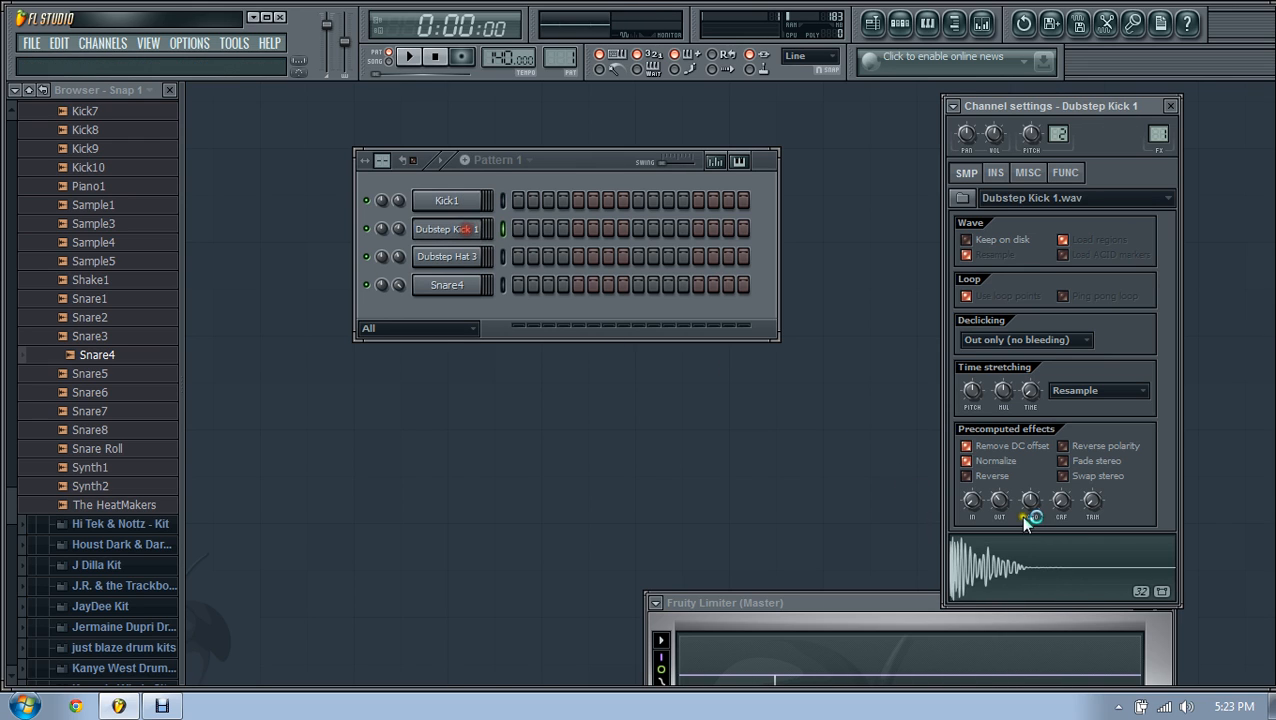
{"action": "left_click", "coordinate": [1054, 574]}
{"action": "left_click", "coordinate": [1056, 576]}
Step: Turn on Normalize for the Kick1 sample and close its settings
{"action": "left_click", "coordinate": [447, 205]}
{"action": "left_click", "coordinate": [1064, 558]}
{"action": "left_click", "coordinate": [1066, 563]}
{"action": "left_click", "coordinate": [966, 461]}
{"action": "left_click", "coordinate": [1018, 584]}
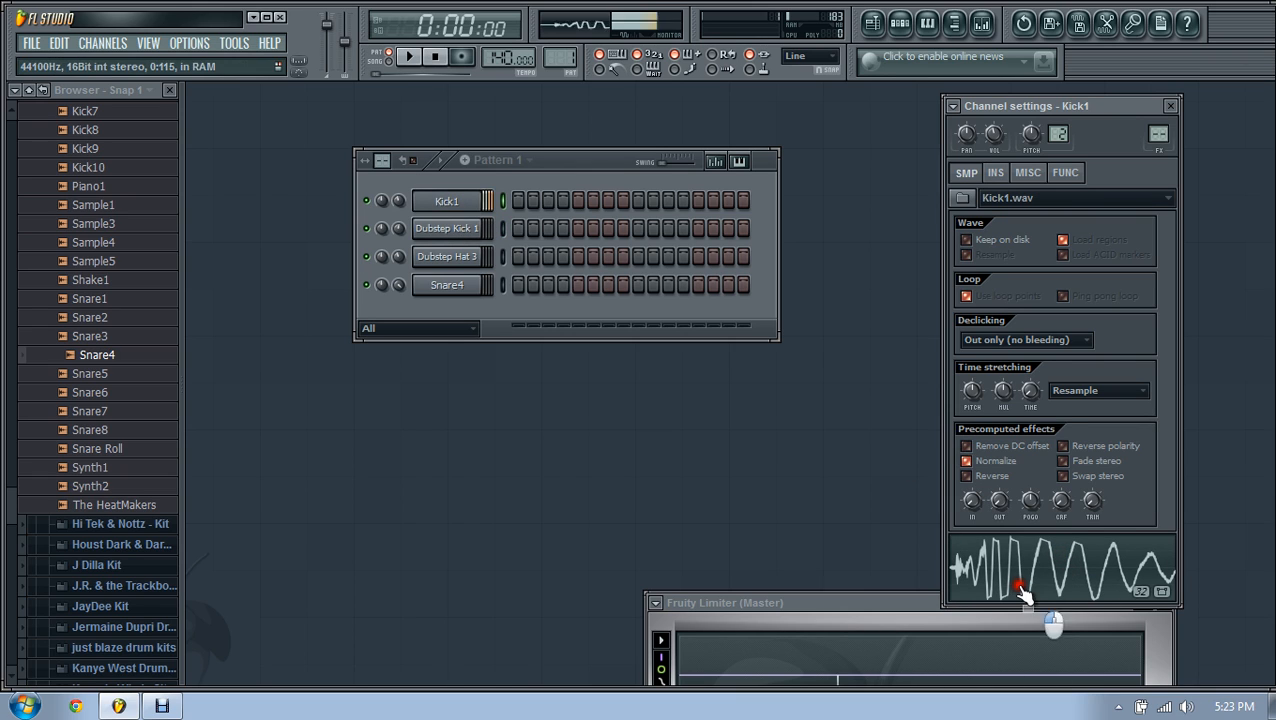
{"action": "left_click", "coordinate": [1170, 106]}
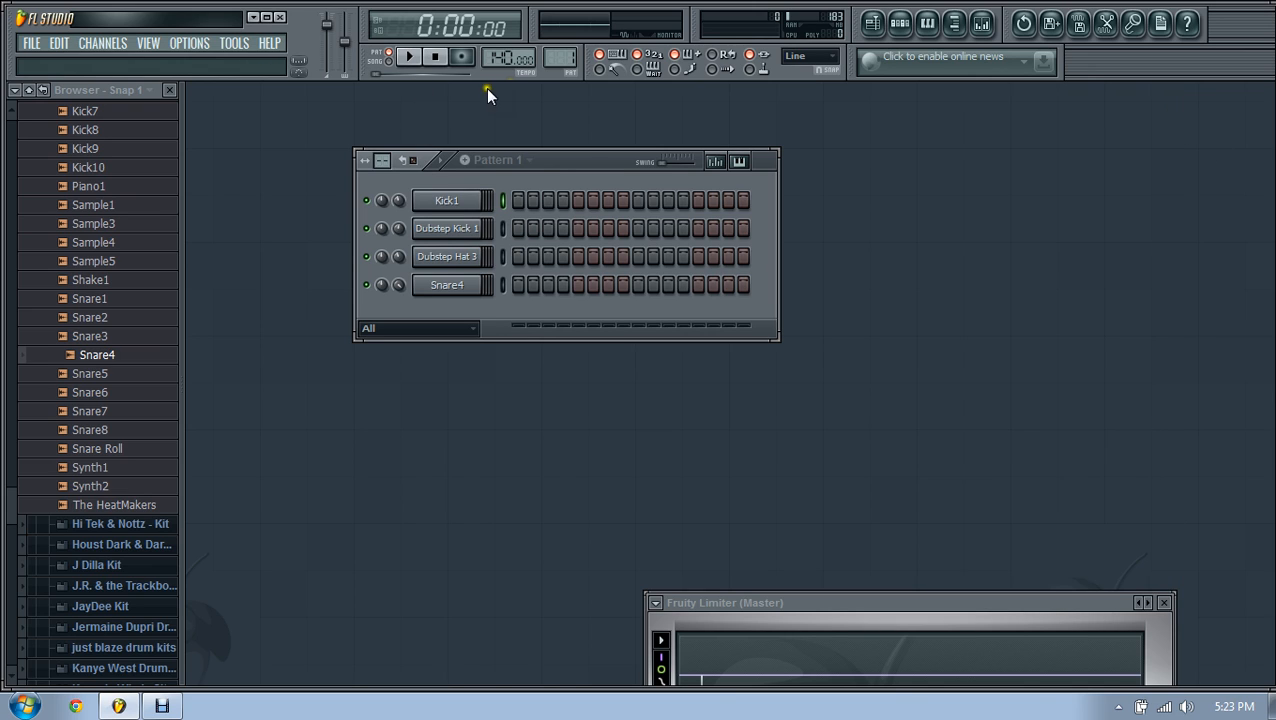
Step: Lengthen Pattern 1 and fill Kick1 with a hit every 8 steps
{"action": "left_click_drag", "start_coordinate": [384, 161], "coordinate": [407, 62]}
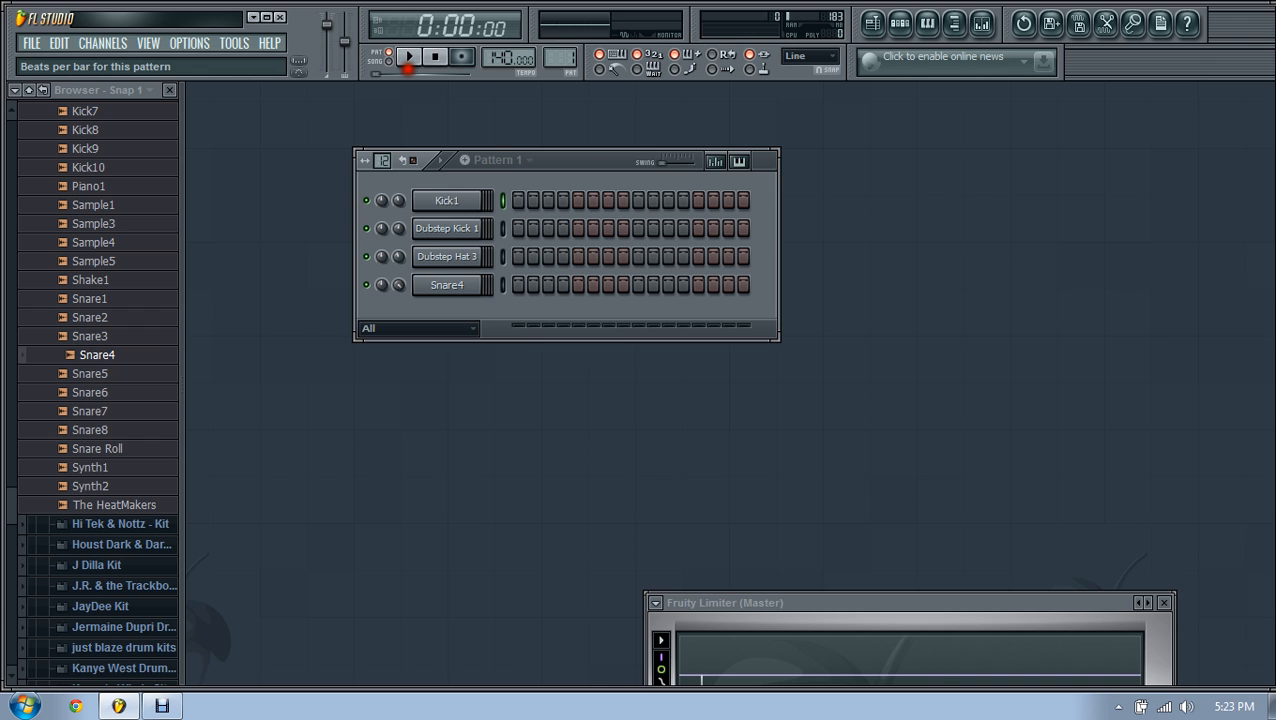
{"action": "left_click_drag", "start_coordinate": [785, 161], "coordinate": [672, 173]}
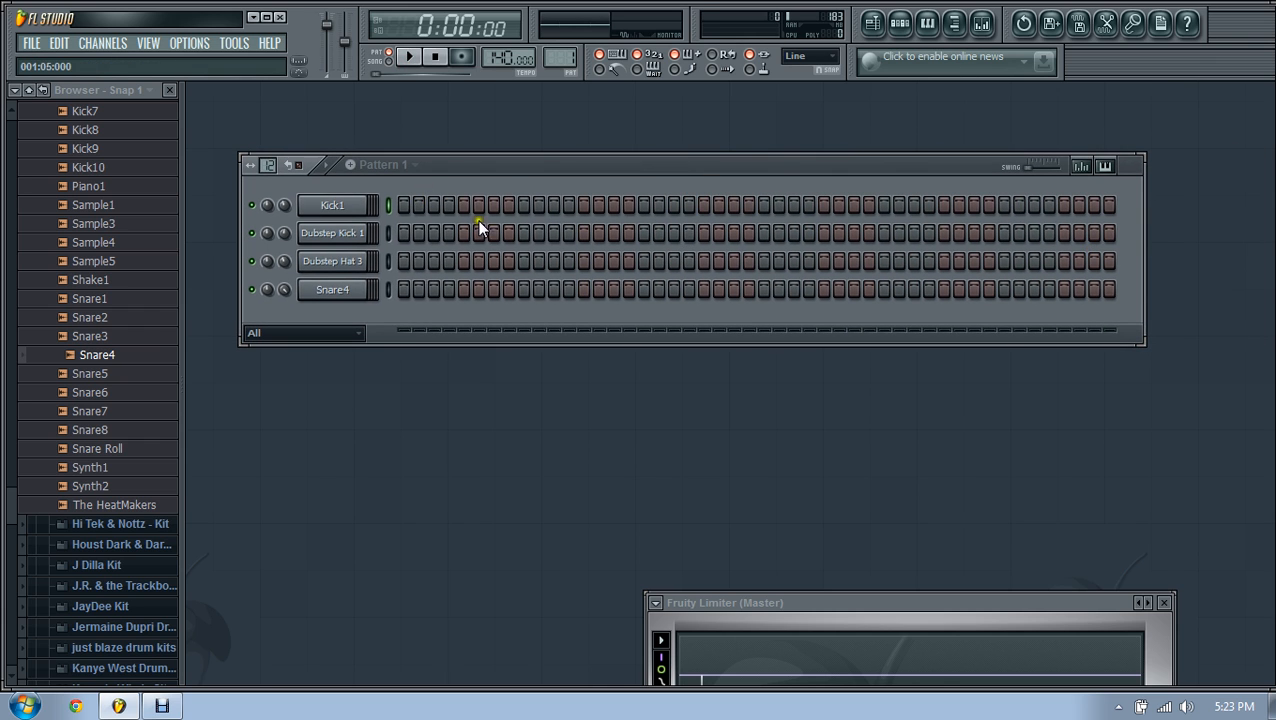
{"action": "left_click", "coordinate": [345, 206]}
{"action": "left_click", "coordinate": [414, 372]}
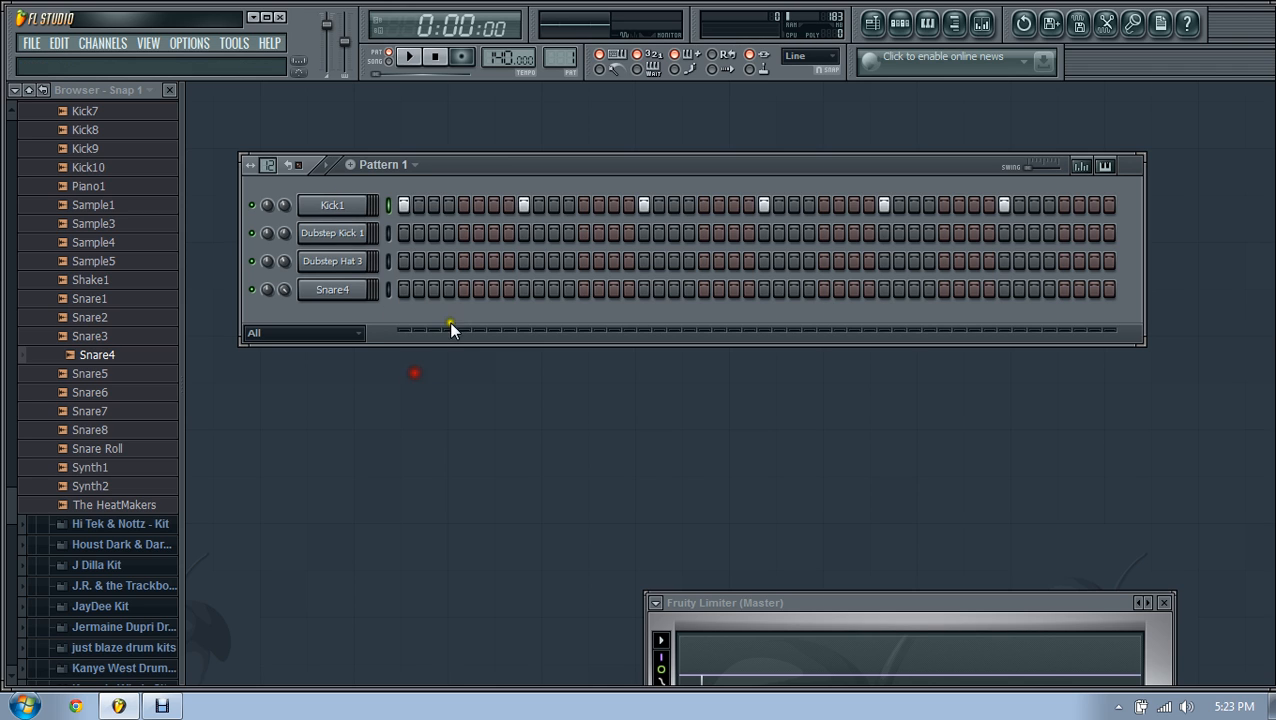
{"action": "left_click", "coordinate": [410, 57]}
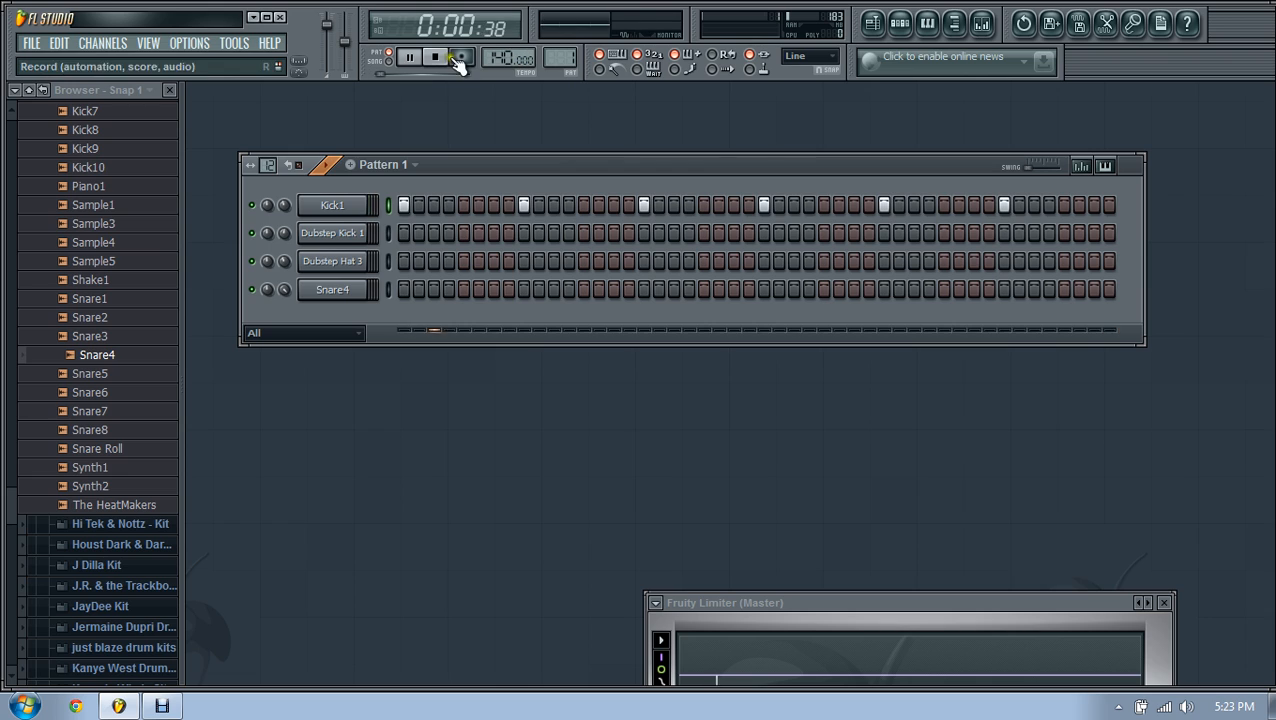
{"action": "left_click", "coordinate": [437, 58]}
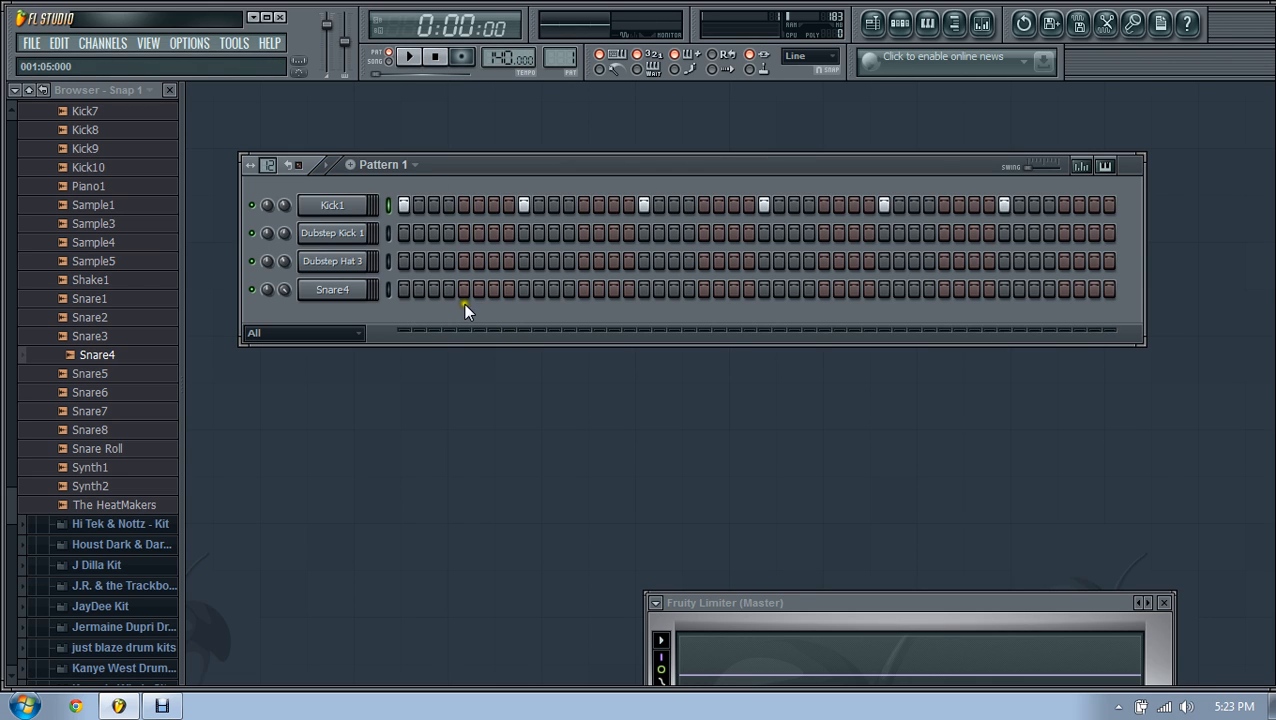
Step: Add Dubstep Kick 1 hits on steps 1, 17 and 33 and play the pattern
{"action": "left_click", "coordinate": [404, 232]}
{"action": "left_click", "coordinate": [643, 233]}
{"action": "left_click", "coordinate": [883, 233]}
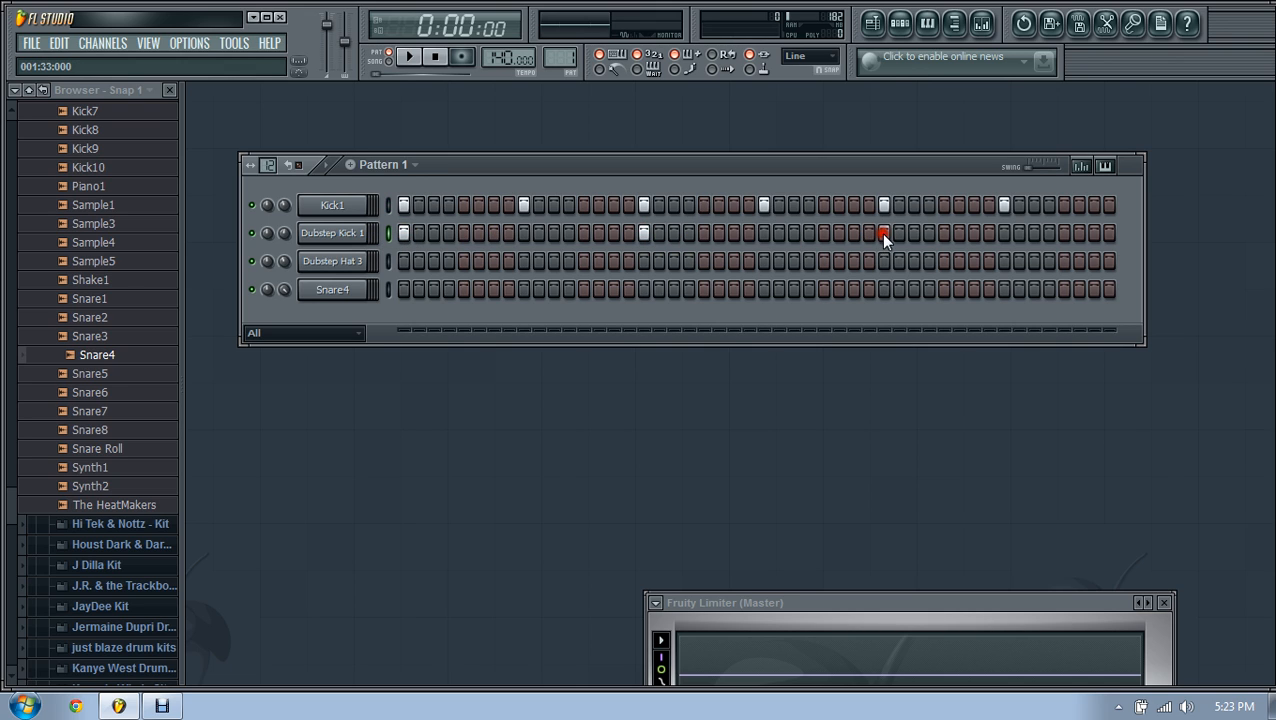
{"action": "left_click", "coordinate": [412, 58]}
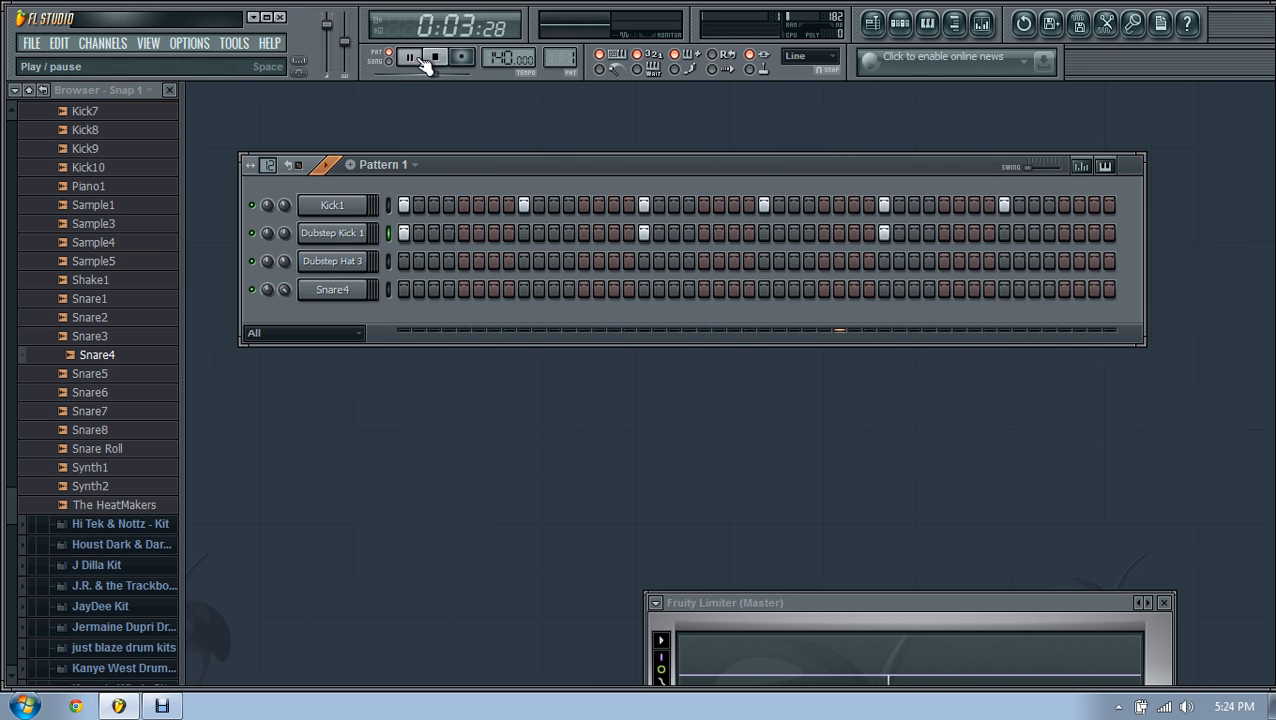
{"action": "left_click", "coordinate": [436, 57]}
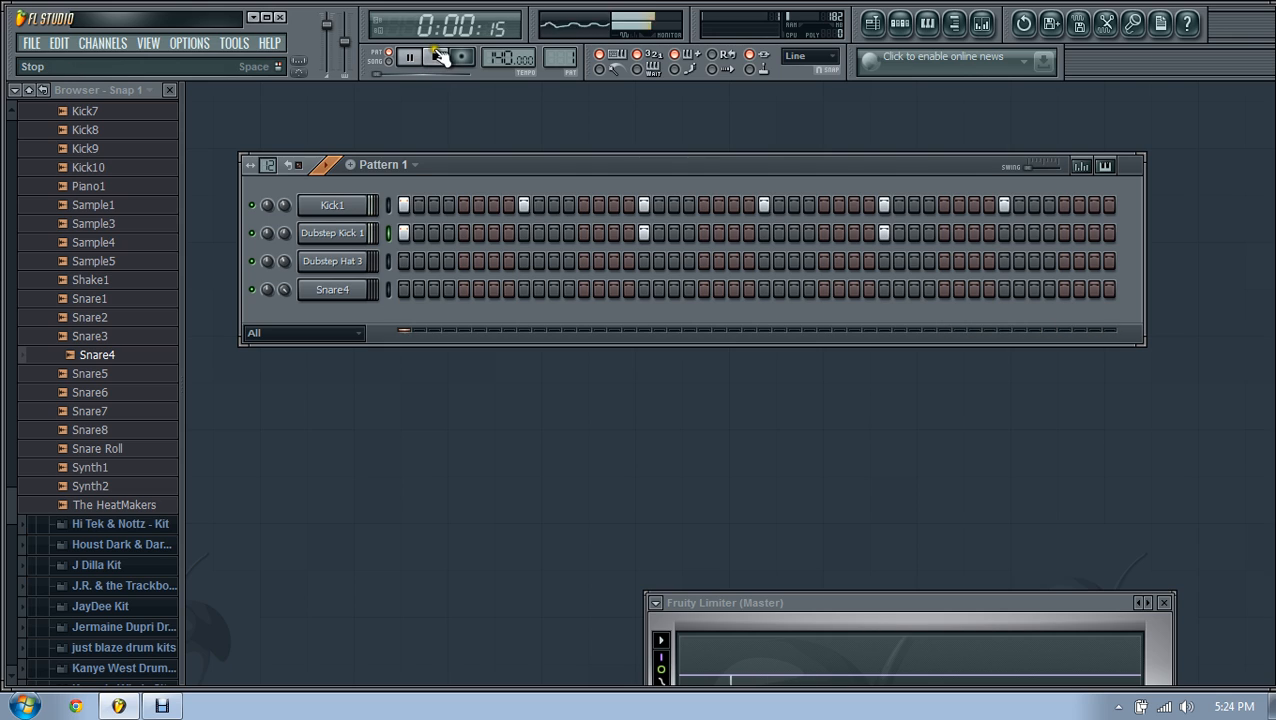
Step: Trim Kick1 to steps 1, 17 and 33 and add Snare4 hits on steps 9, 25 and 41
{"action": "left_click", "coordinate": [437, 58]}
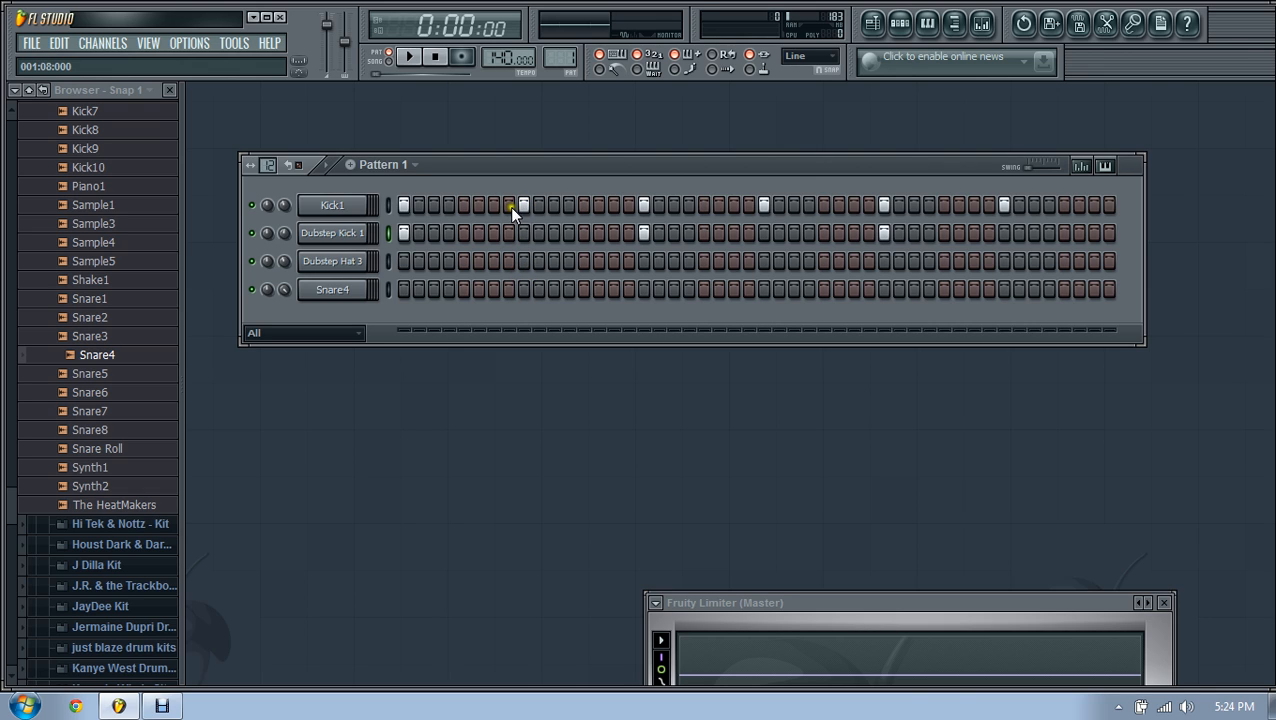
{"action": "left_click", "coordinate": [764, 205]}
{"action": "left_click", "coordinate": [517, 290]}
{"action": "left_click", "coordinate": [1002, 288]}
{"action": "left_click", "coordinate": [1001, 205]}
{"action": "left_click", "coordinate": [763, 205]}
{"action": "left_click", "coordinate": [523, 205]}
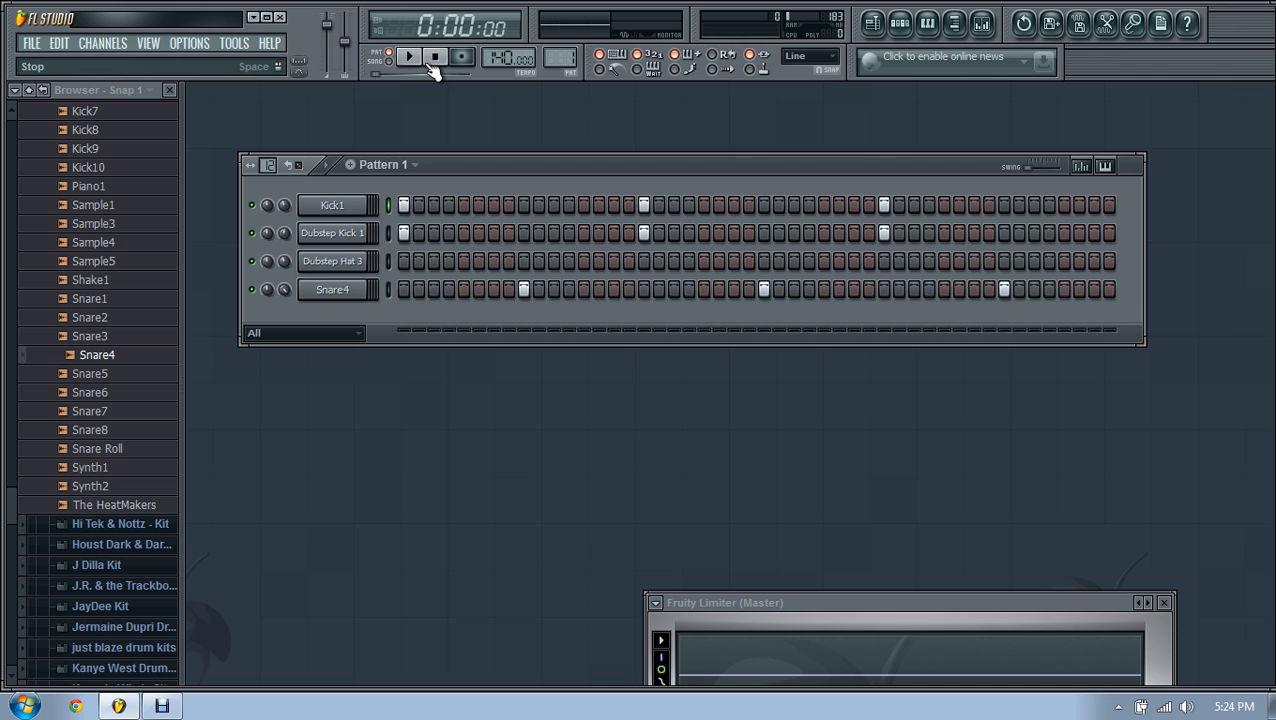
Step: Play the pattern to audition the snare and kicks, then stop
{"action": "key", "text": "space"}
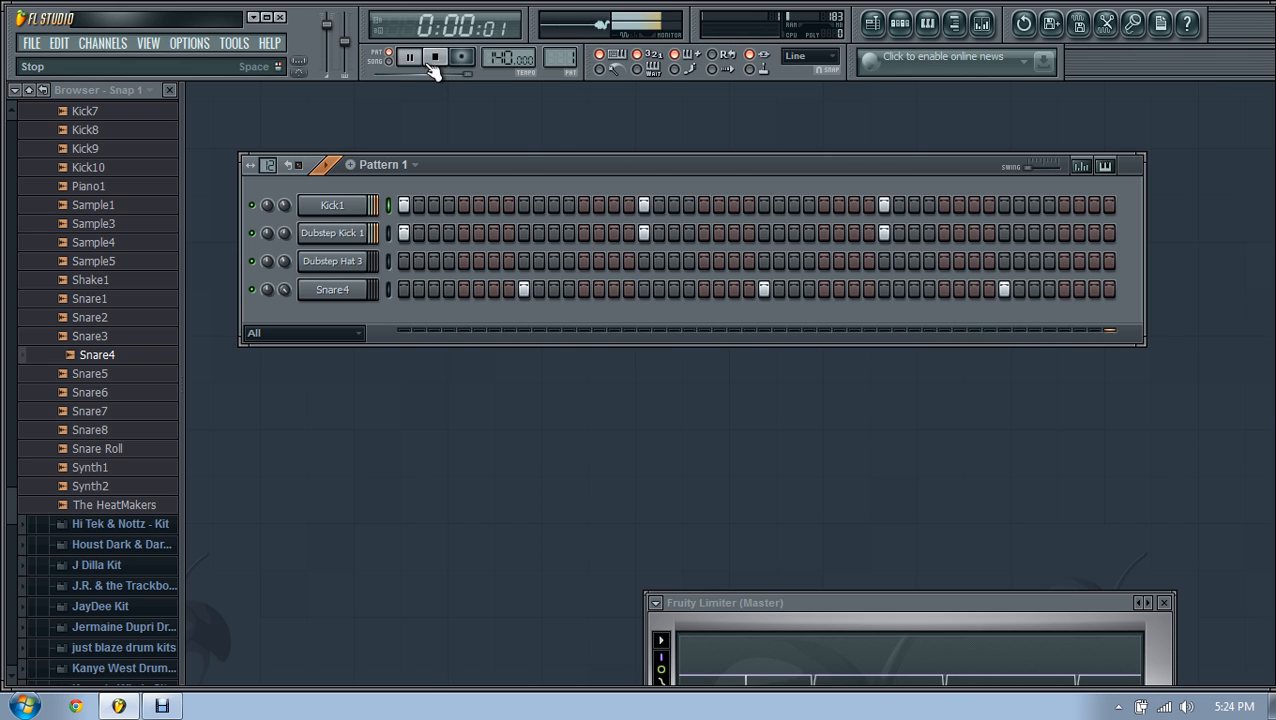
{"action": "left_click", "coordinate": [435, 60]}
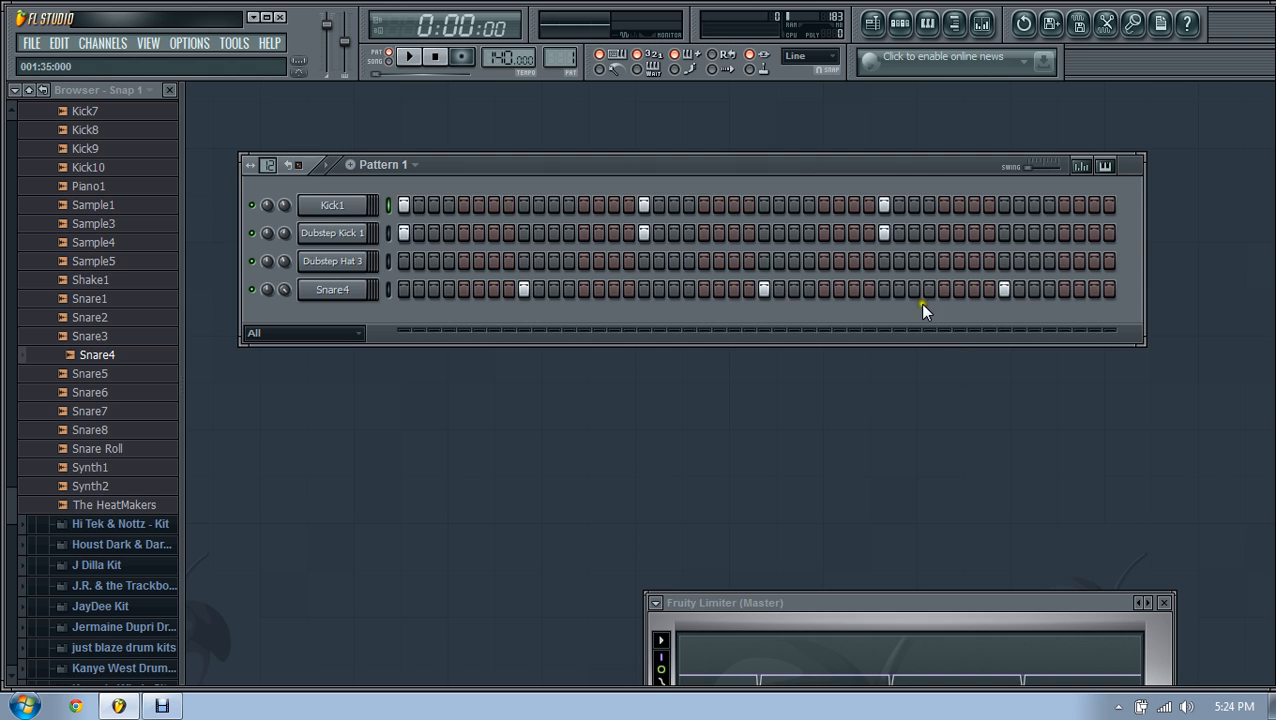
{"action": "mouse_move", "coordinate": [784, 161]}
{"action": "left_mouse_down"}
{"action": "mouse_move", "coordinate": [763, 165]}
{"action": "mouse_move", "coordinate": [789, 158]}
{"action": "left_mouse_up"}
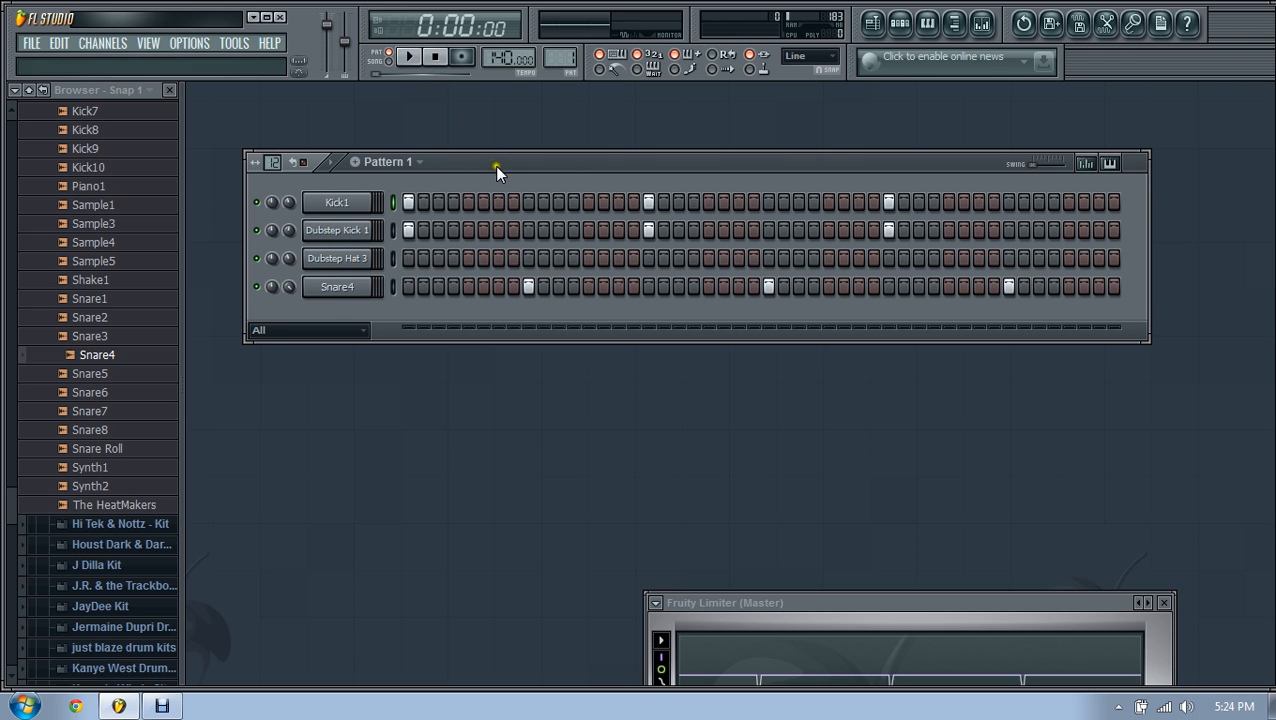
Step: Add matching Dubstep Kick 1 and Kick1 hits at step 7 and audition
{"action": "left_click_drag", "start_coordinate": [490, 162], "coordinate": [472, 130]}
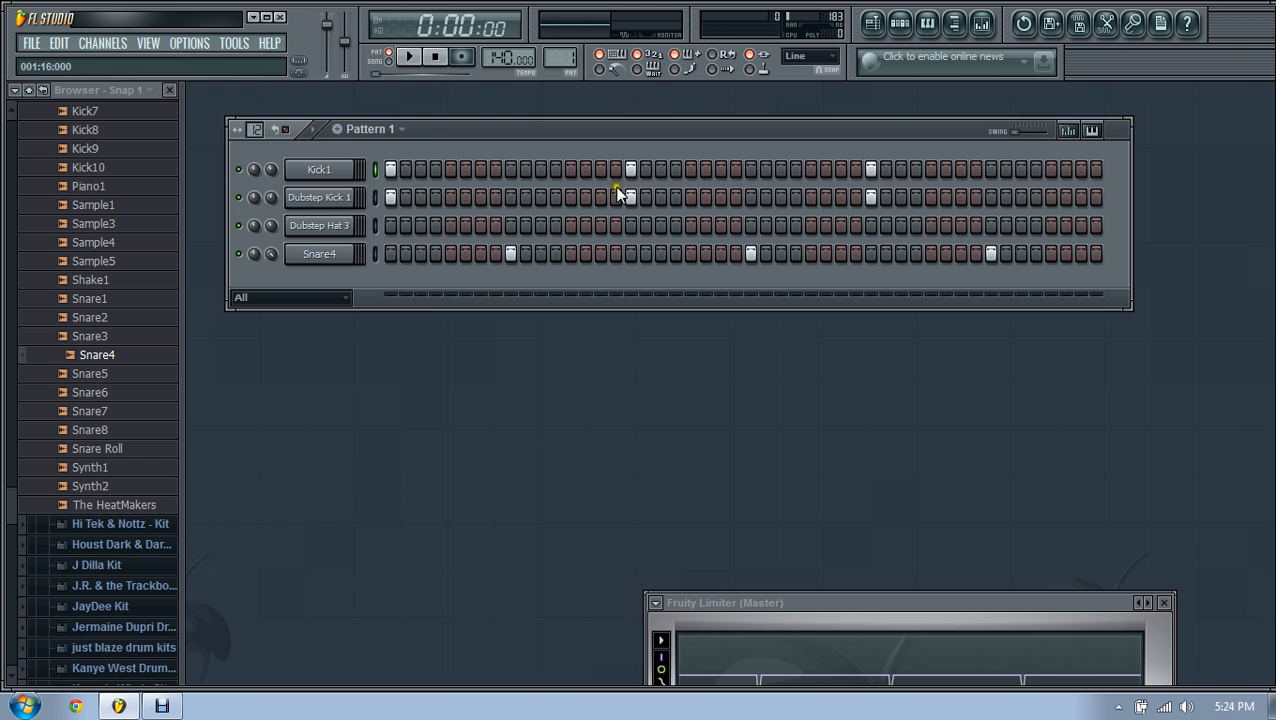
{"action": "left_click", "coordinate": [480, 197]}
{"action": "left_click", "coordinate": [480, 169]}
{"action": "left_click", "coordinate": [411, 58]}
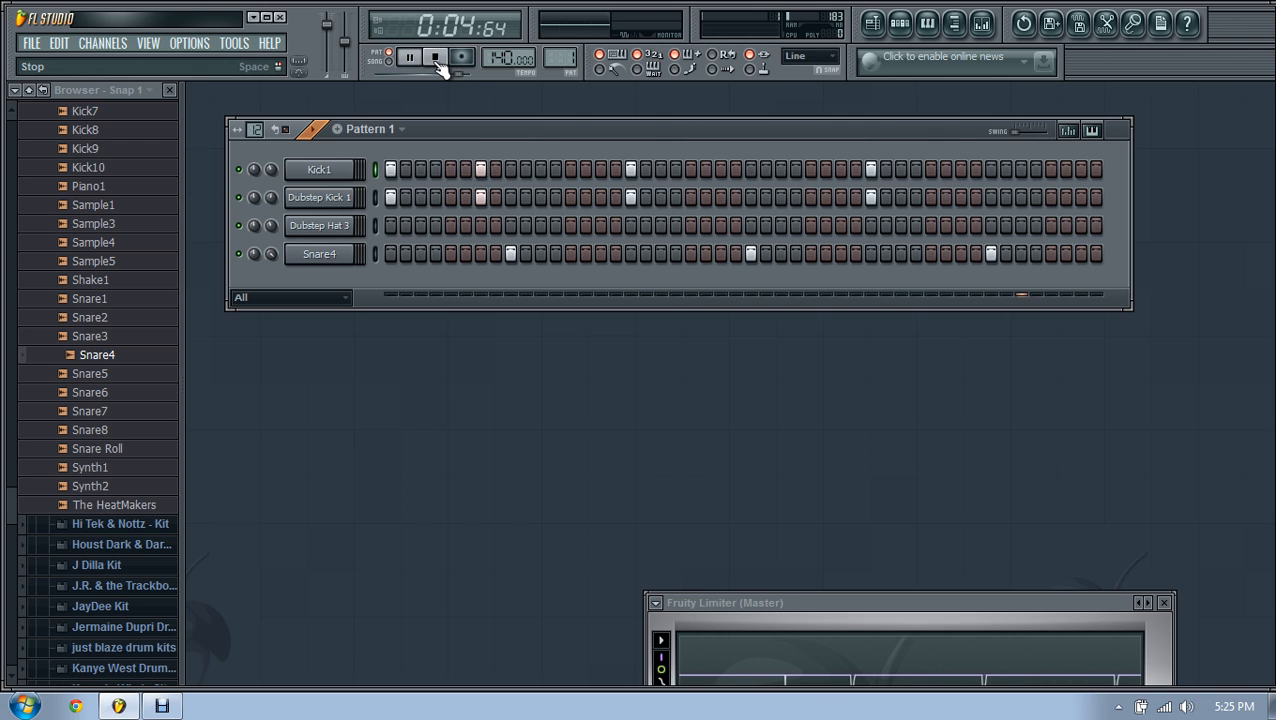
{"action": "left_click", "coordinate": [437, 58]}
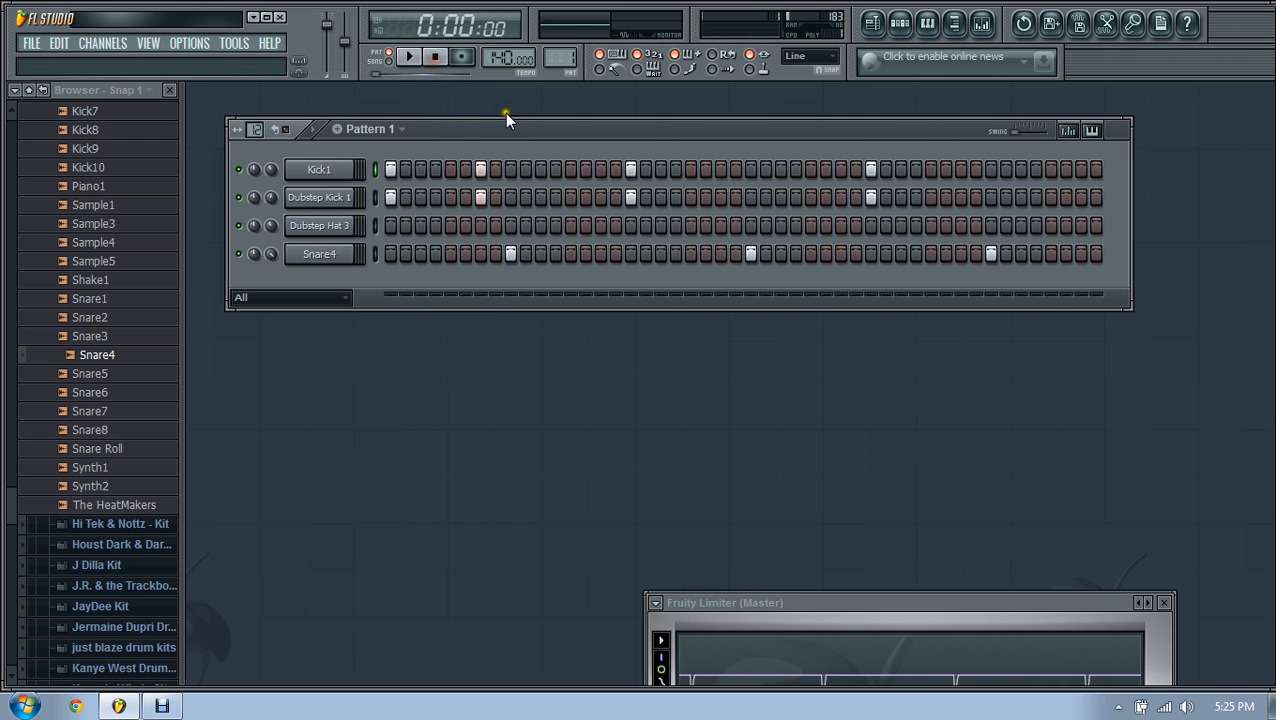
Step: Add another matching pair of Kick1 and Dubstep Kick 1 hits and audition
{"action": "left_click", "coordinate": [569, 197]}
{"action": "left_click", "coordinate": [569, 169]}
{"action": "left_click", "coordinate": [414, 57]}
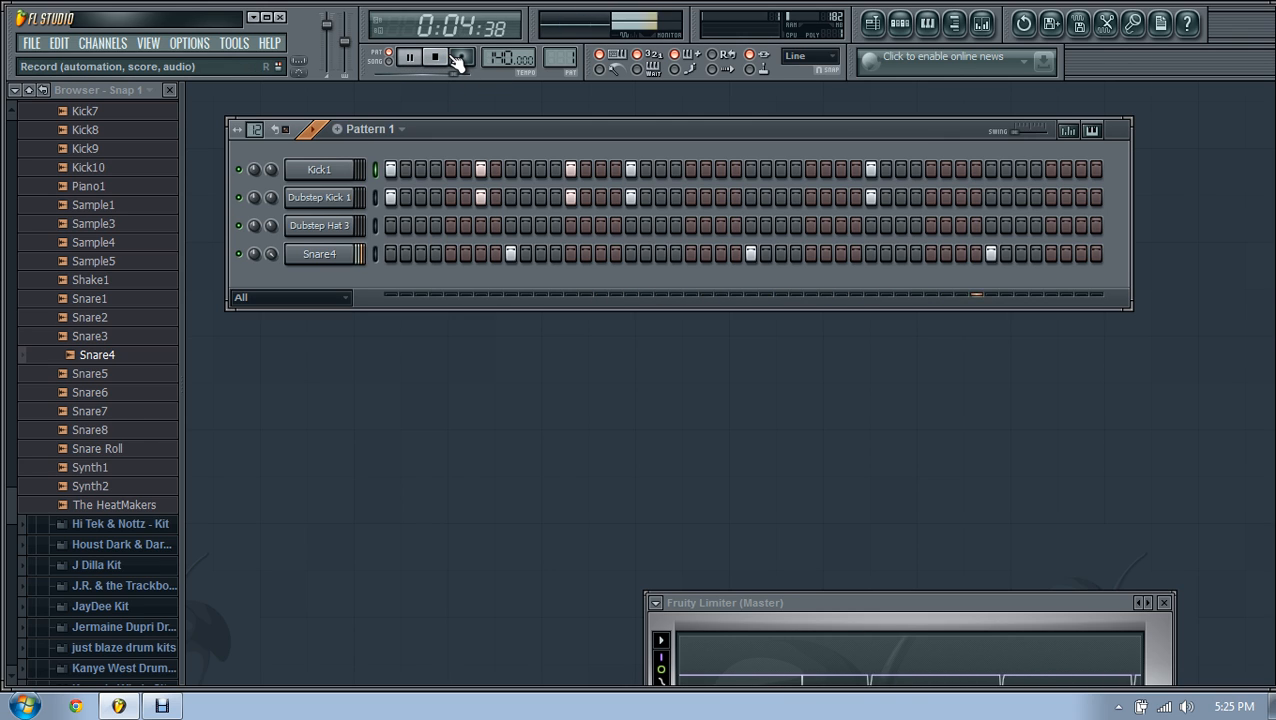
{"action": "left_click", "coordinate": [442, 56]}
{"action": "left_click", "coordinate": [441, 56]}
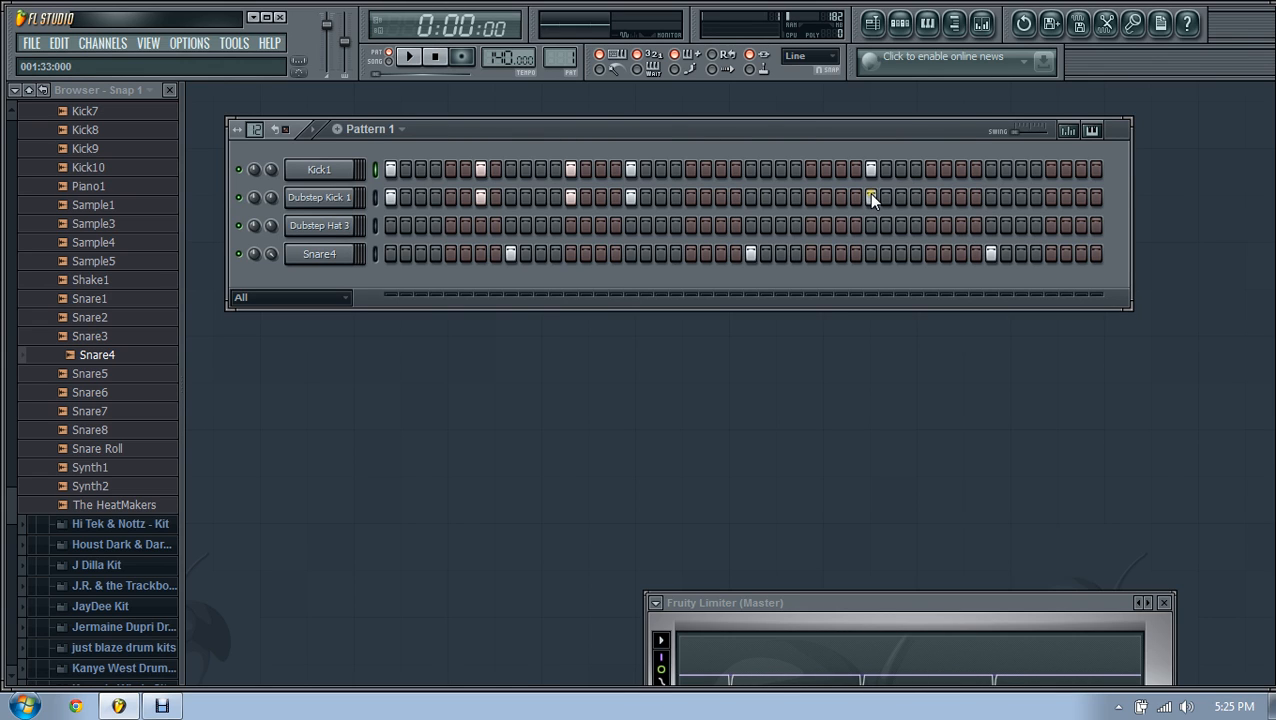
Step: Add matching kick pairs early and later in the pattern, then play it back
{"action": "left_click", "coordinate": [720, 197]}
{"action": "left_click", "coordinate": [720, 169]}
{"action": "left_click", "coordinate": [436, 197]}
{"action": "left_click", "coordinate": [436, 169]}
{"action": "left_click", "coordinate": [411, 57]}
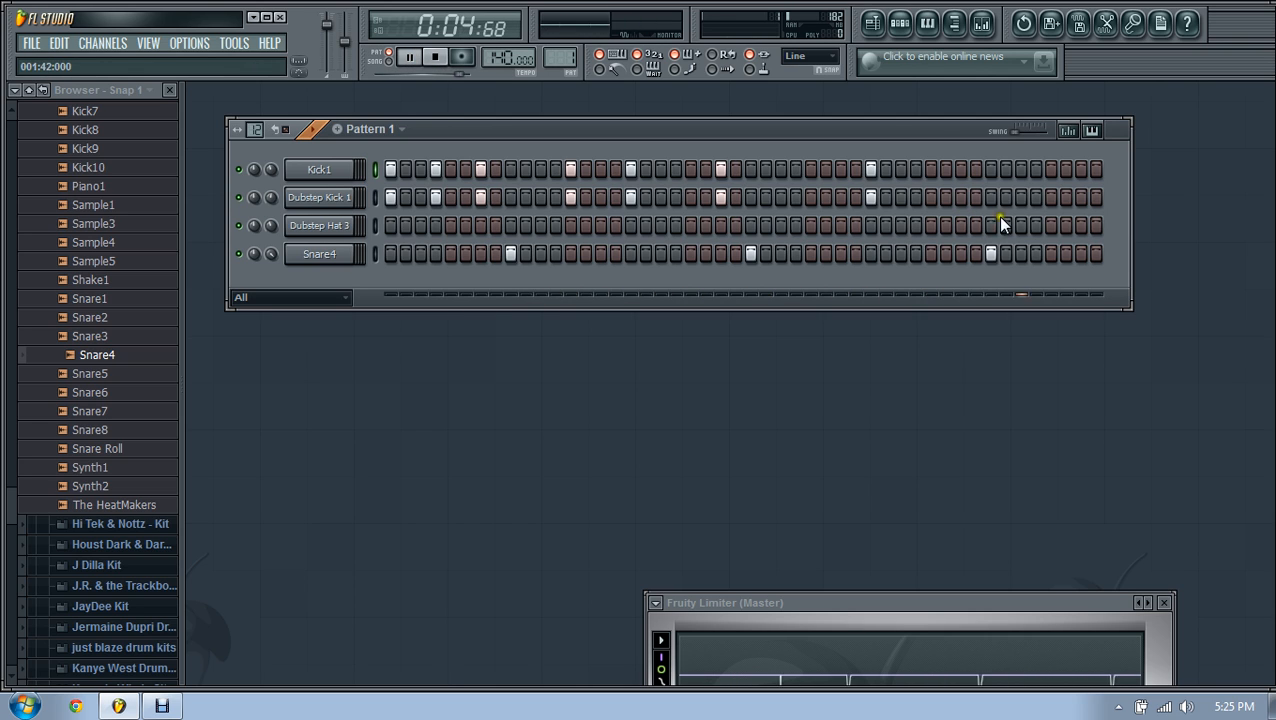
{"action": "left_click", "coordinate": [436, 57]}
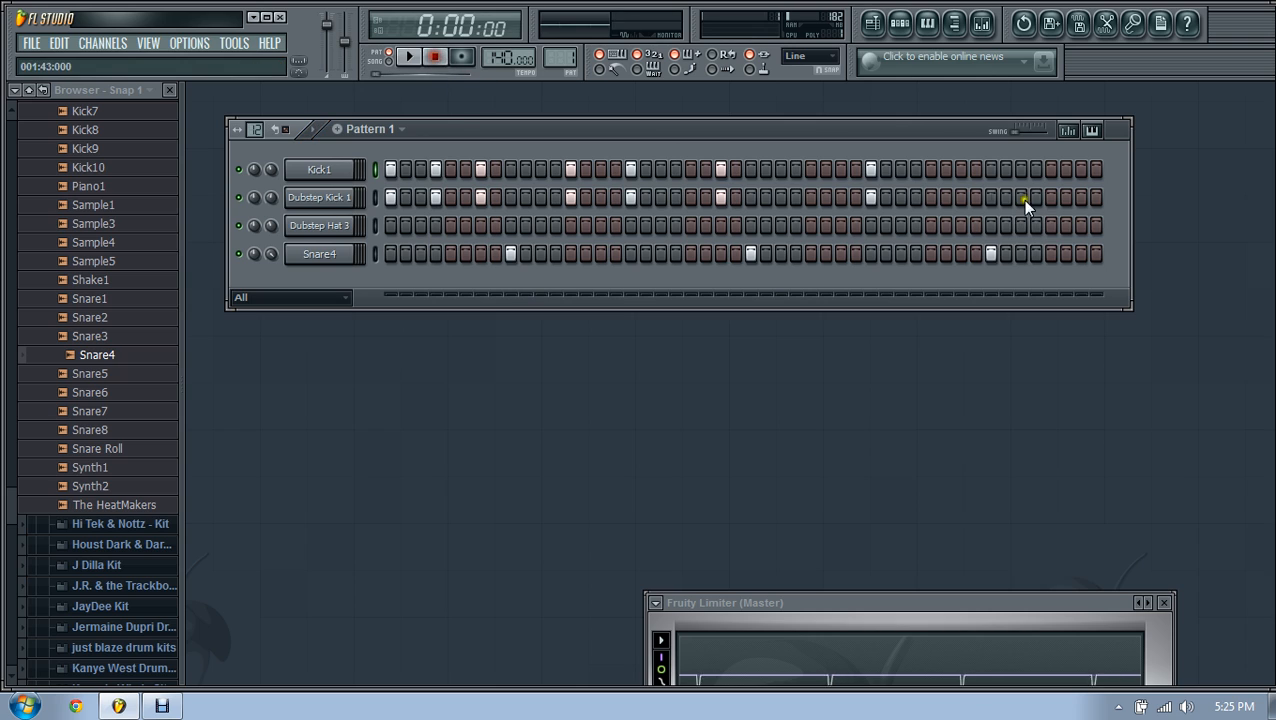
Step: Add matching Kick1 and Dubstep Kick 1 hits near the pattern's end and audition
{"action": "left_click", "coordinate": [1045, 169]}
{"action": "left_click", "coordinate": [1050, 197]}
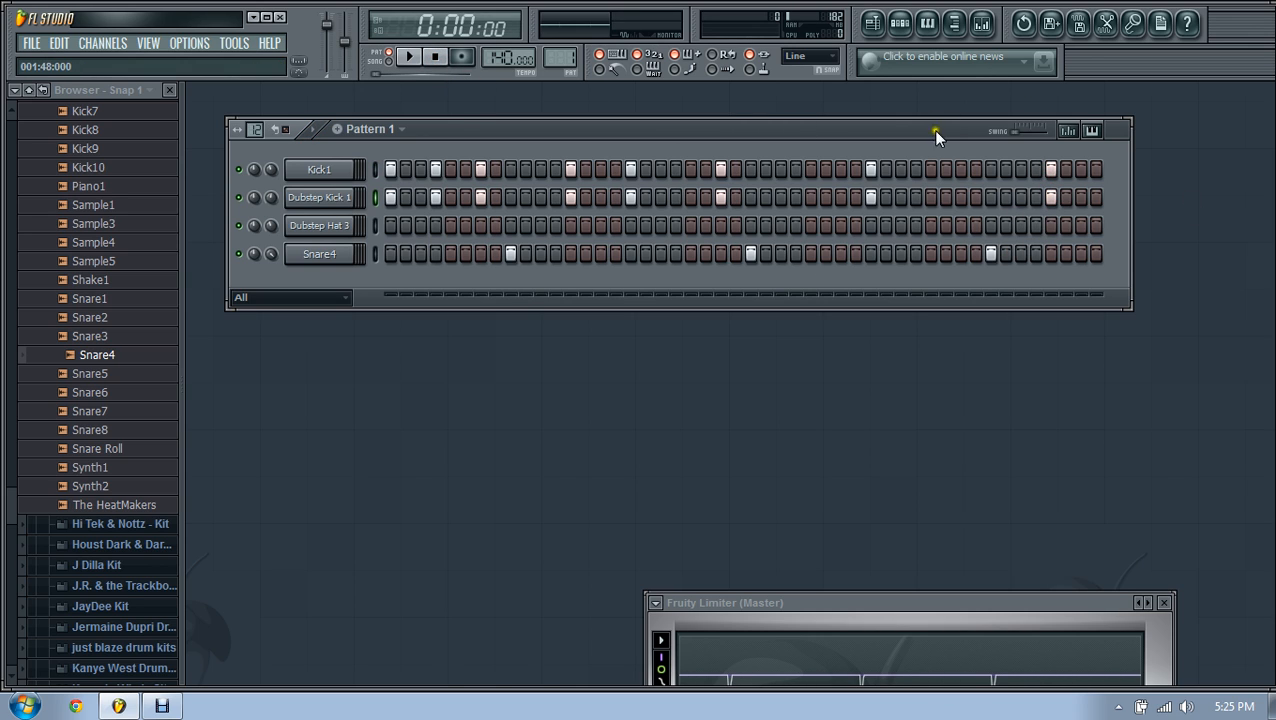
{"action": "left_click", "coordinate": [411, 57]}
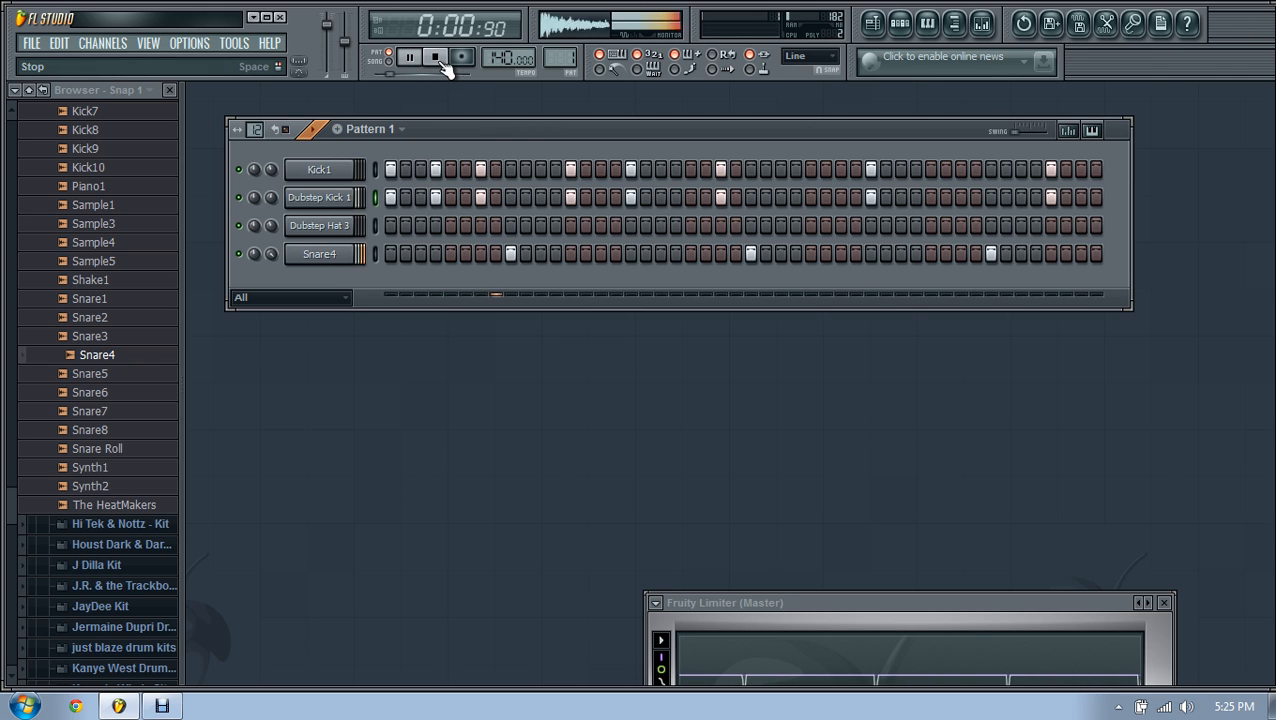
{"action": "left_click", "coordinate": [437, 58]}
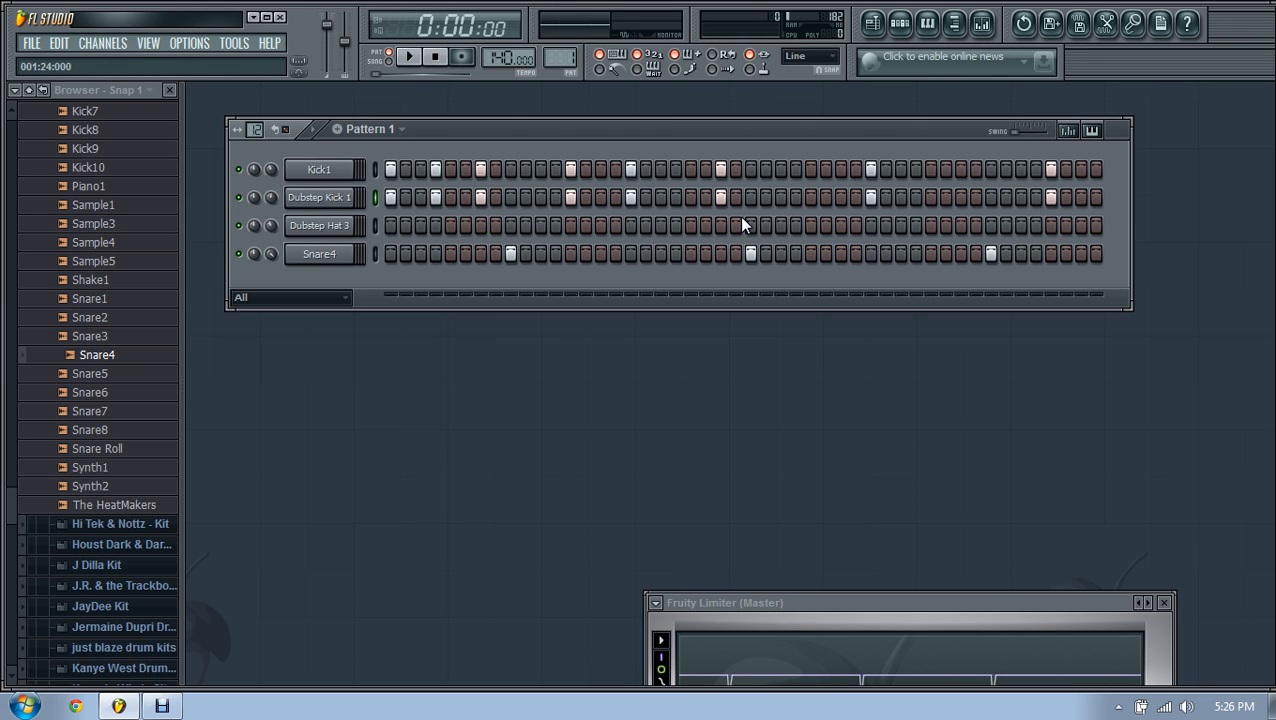
{"action": "right_click", "coordinate": [312, 225]}
{"action": "left_click", "coordinate": [534, 444]}
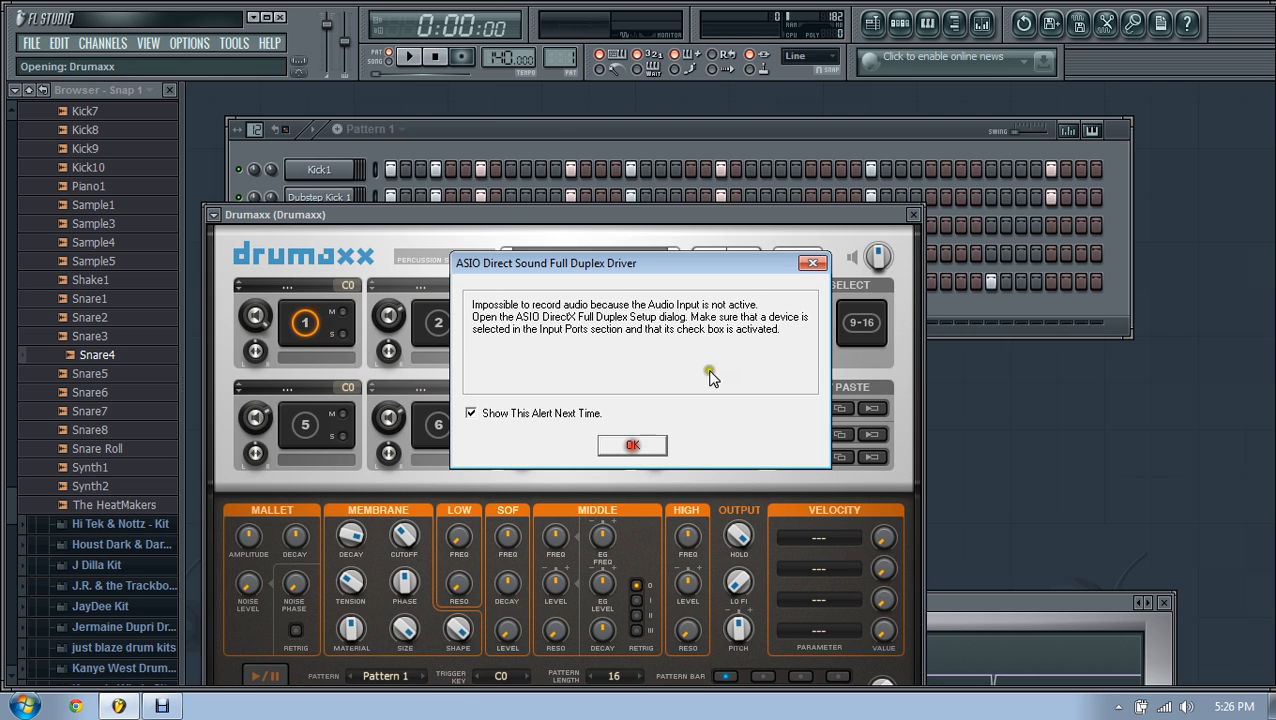
{"action": "left_click", "coordinate": [812, 263]}
{"action": "left_click", "coordinate": [913, 214]}
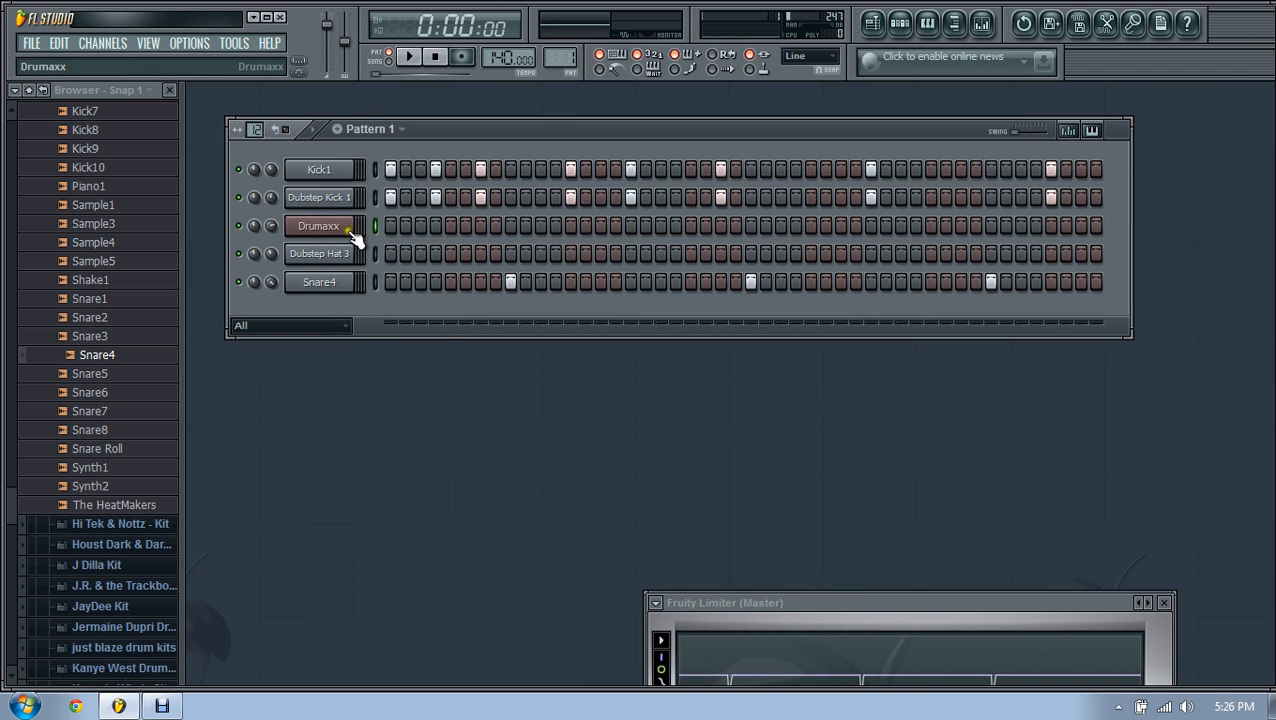
{"action": "key", "text": "alt+Delete"}
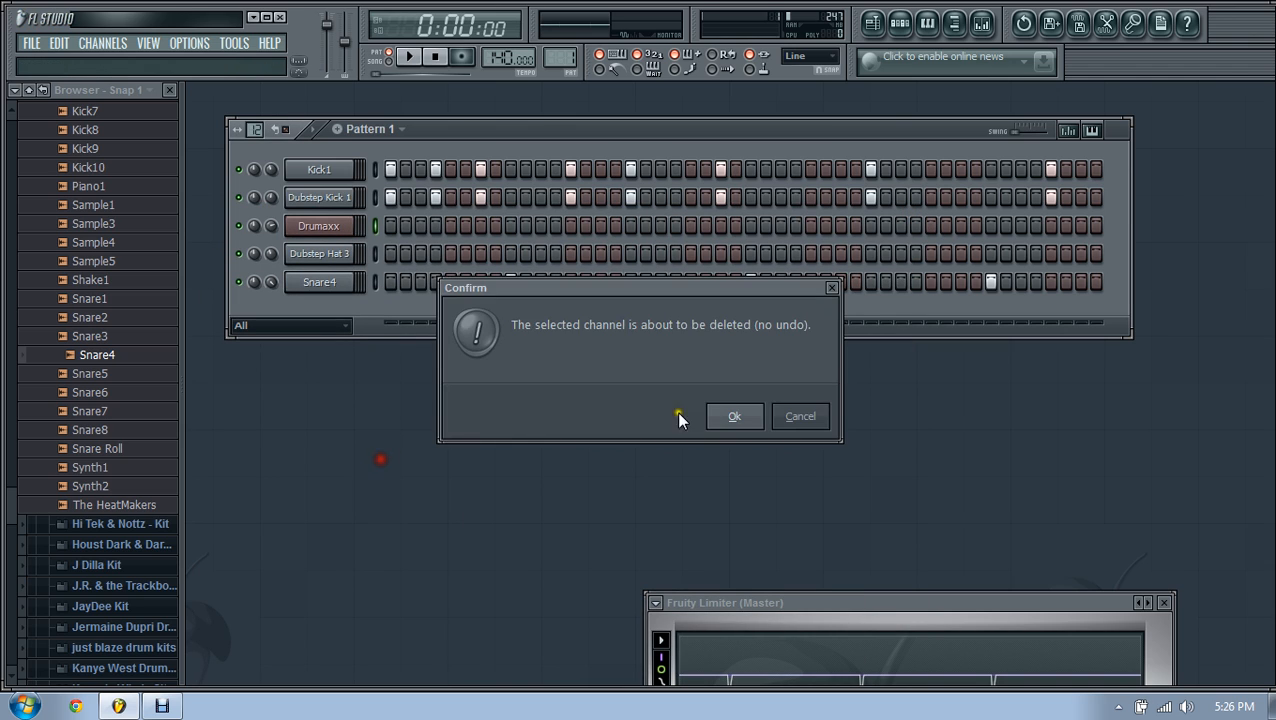
{"action": "left_click", "coordinate": [733, 417]}
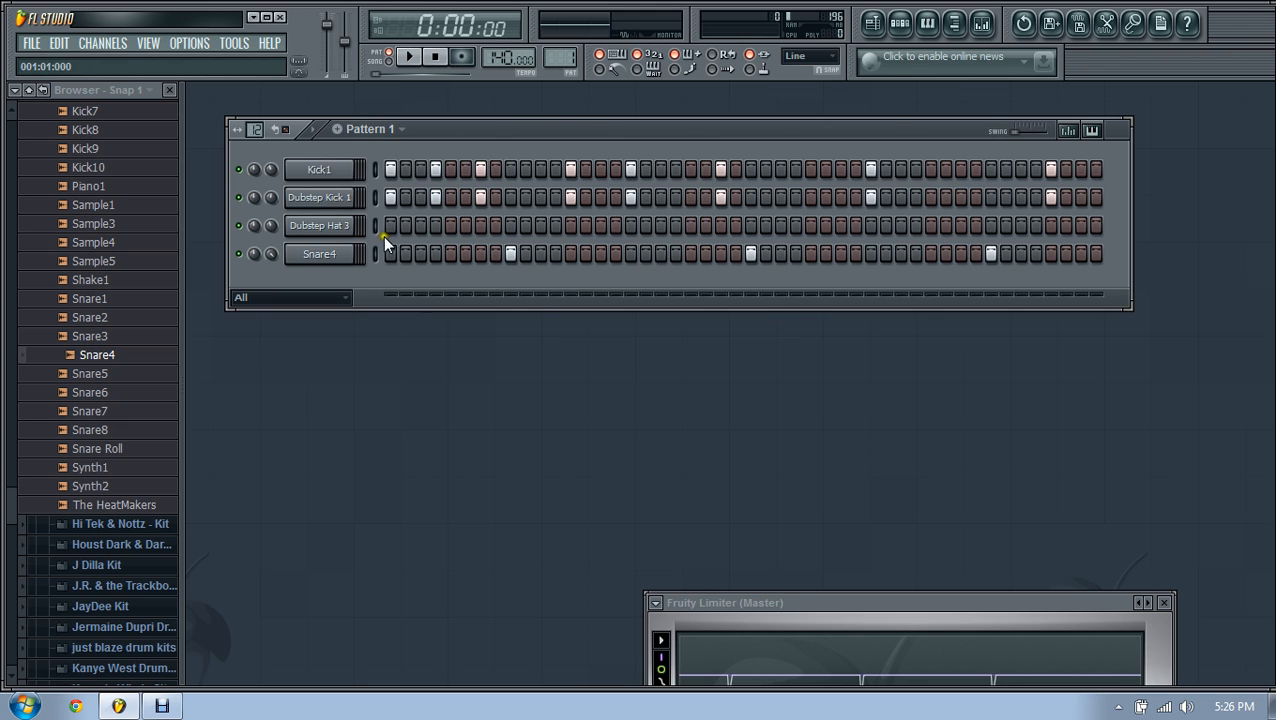
{"action": "right_click", "coordinate": [322, 221]}
Step: Fill the Dubstep Hat 3 row with a hit every 4 steps and audition
{"action": "left_click", "coordinate": [417, 373]}
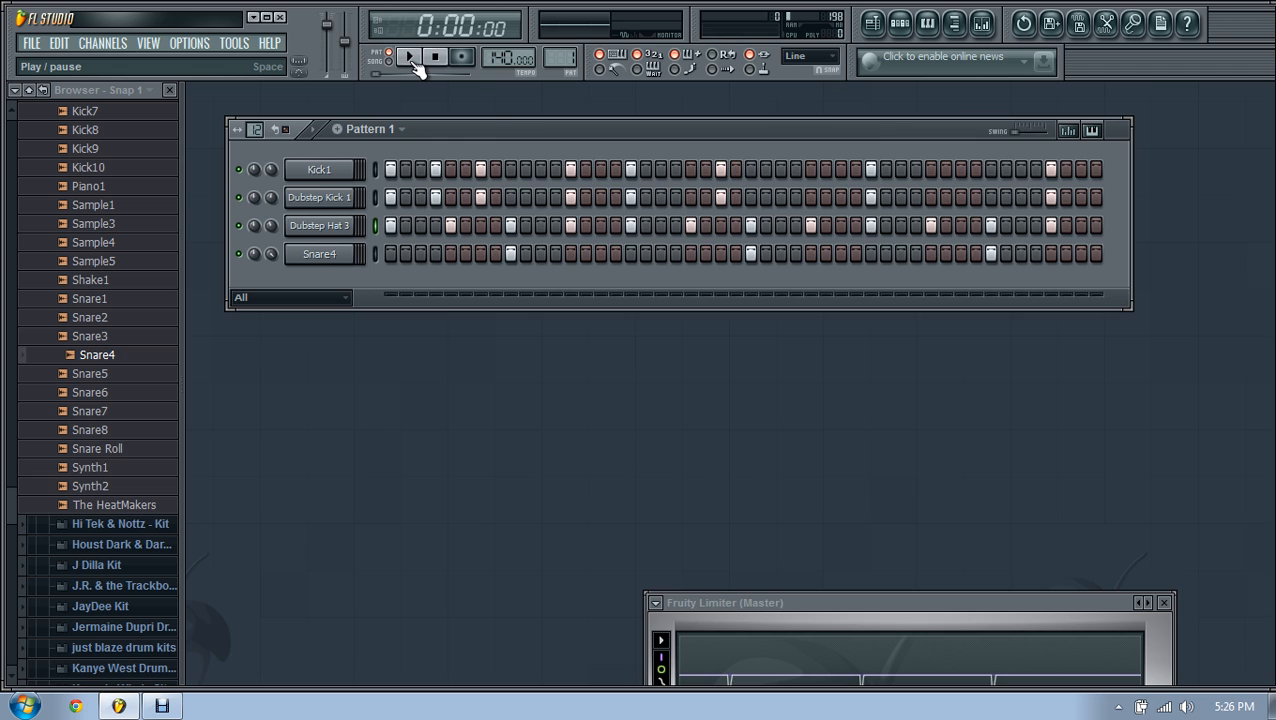
{"action": "left_click", "coordinate": [414, 61]}
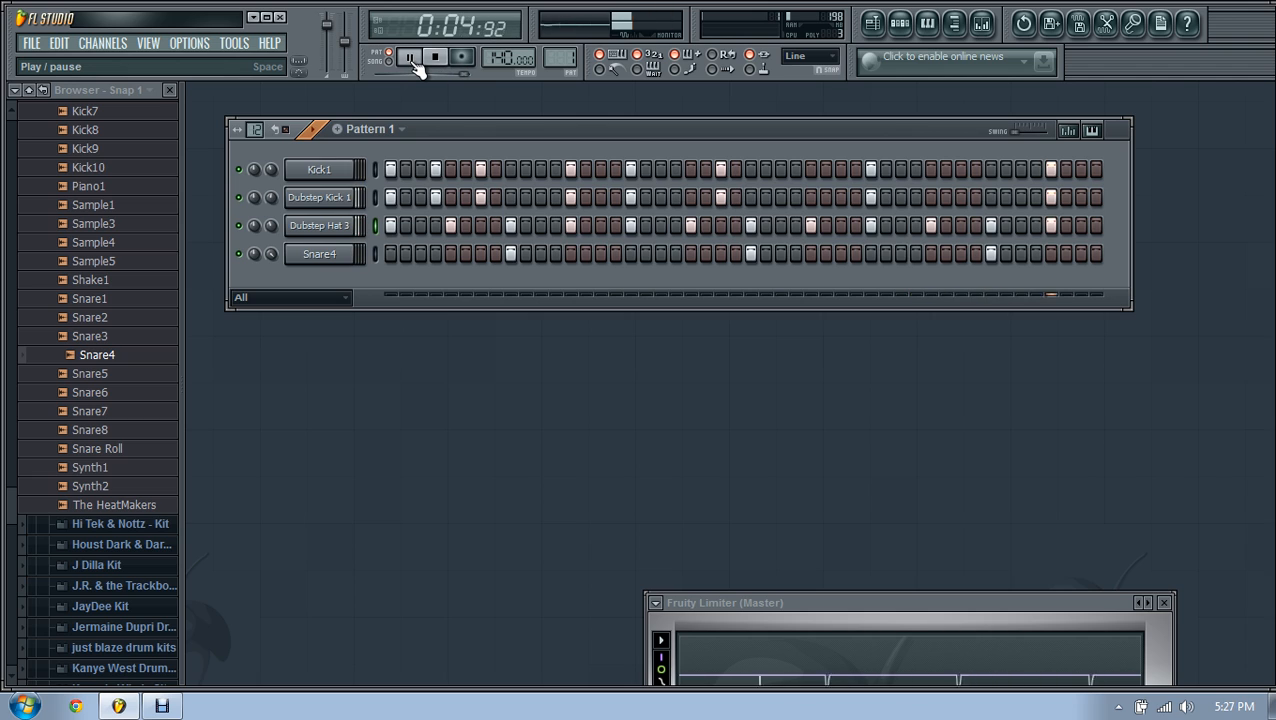
{"action": "left_click", "coordinate": [413, 60]}
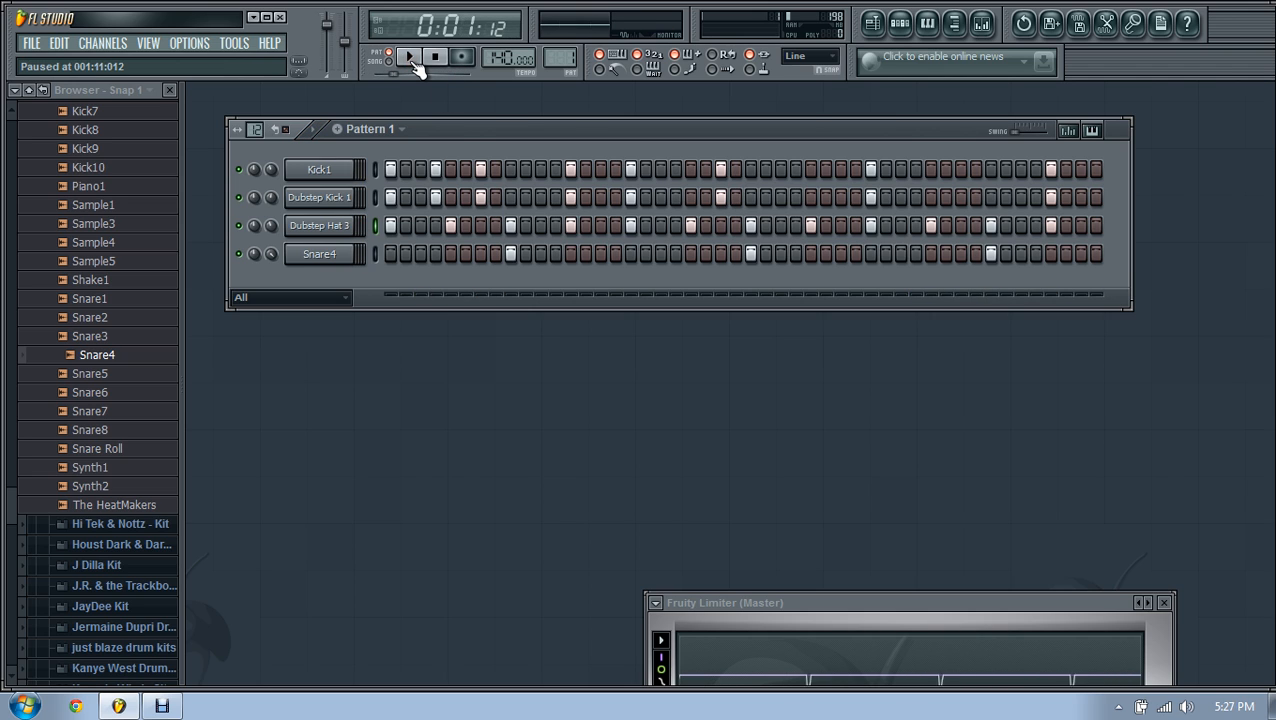
Step: Refill Dubstep Hat 3 with a hit every 2 steps and audition the beat
{"action": "right_click", "coordinate": [343, 224]}
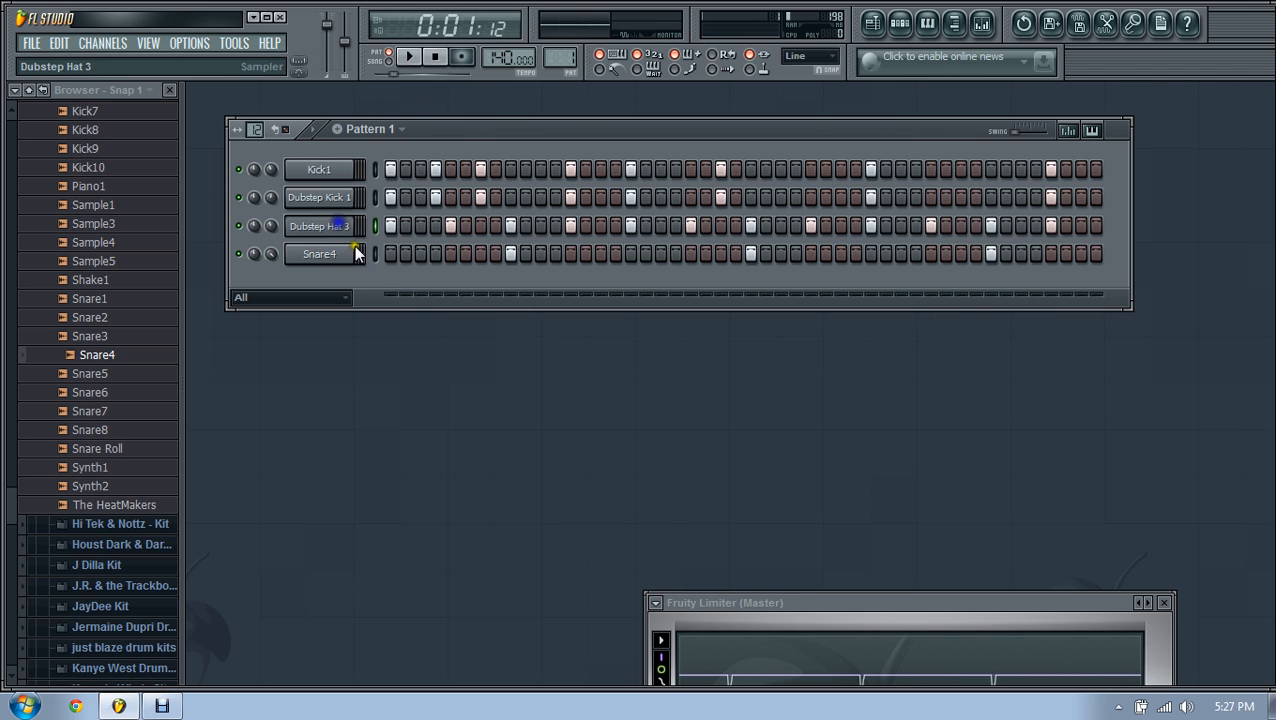
{"action": "left_click", "coordinate": [397, 360]}
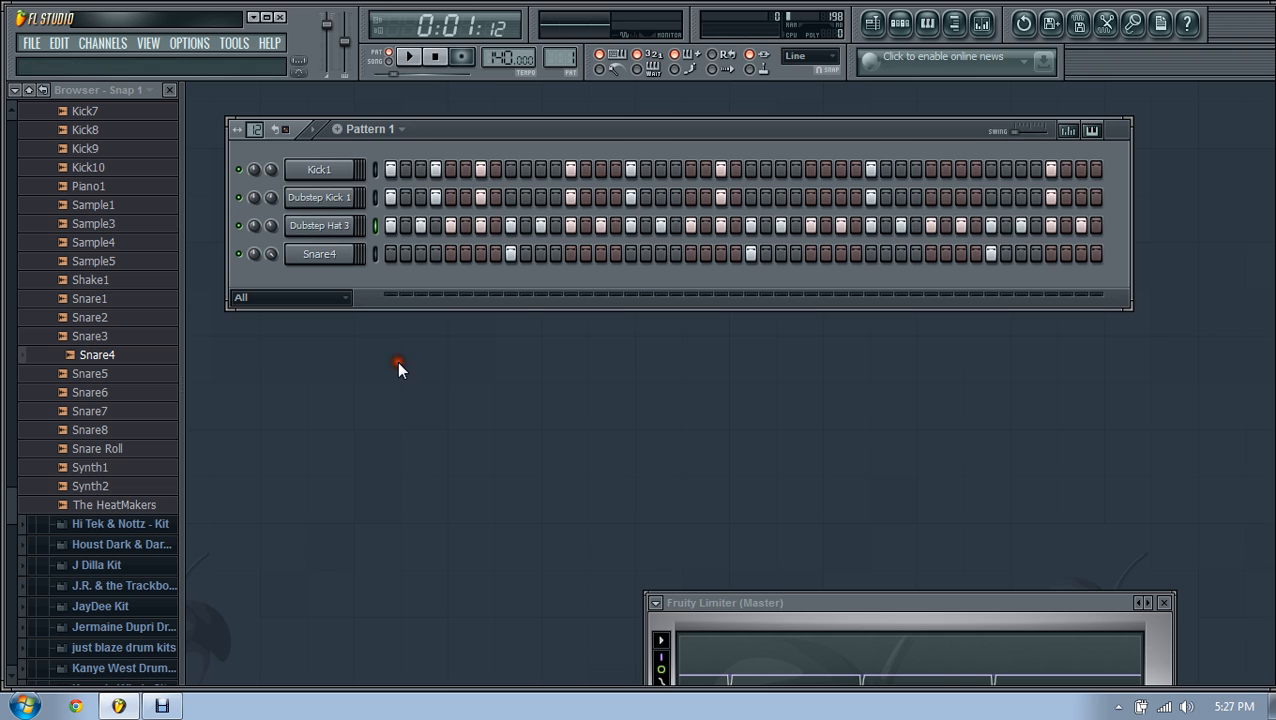
{"action": "left_click", "coordinate": [413, 60]}
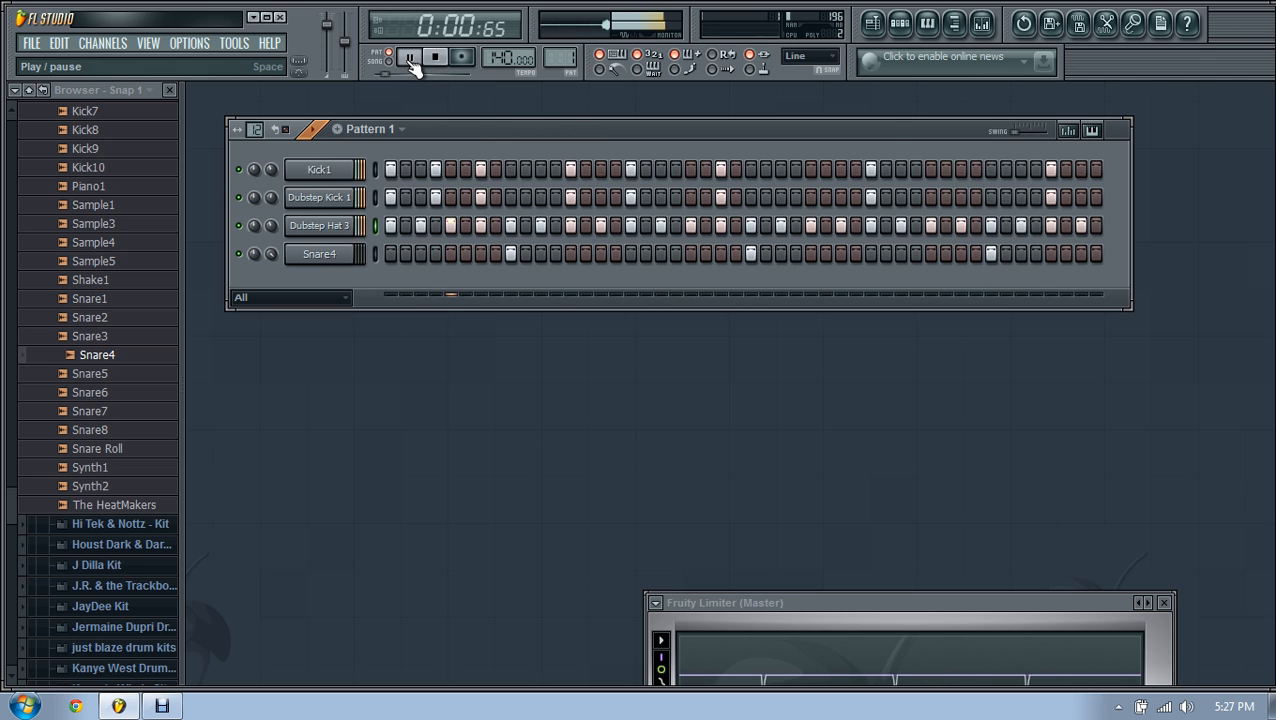
{"action": "left_click", "coordinate": [410, 58]}
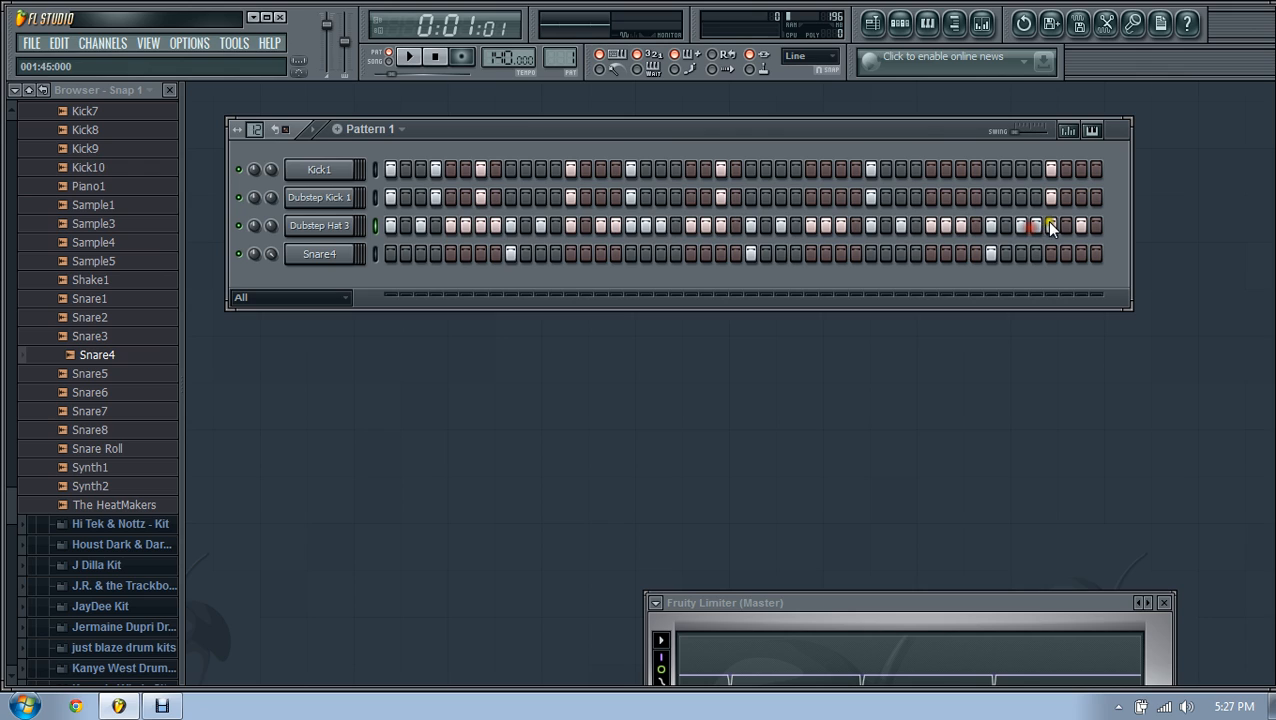
{"action": "left_click", "coordinate": [412, 58]}
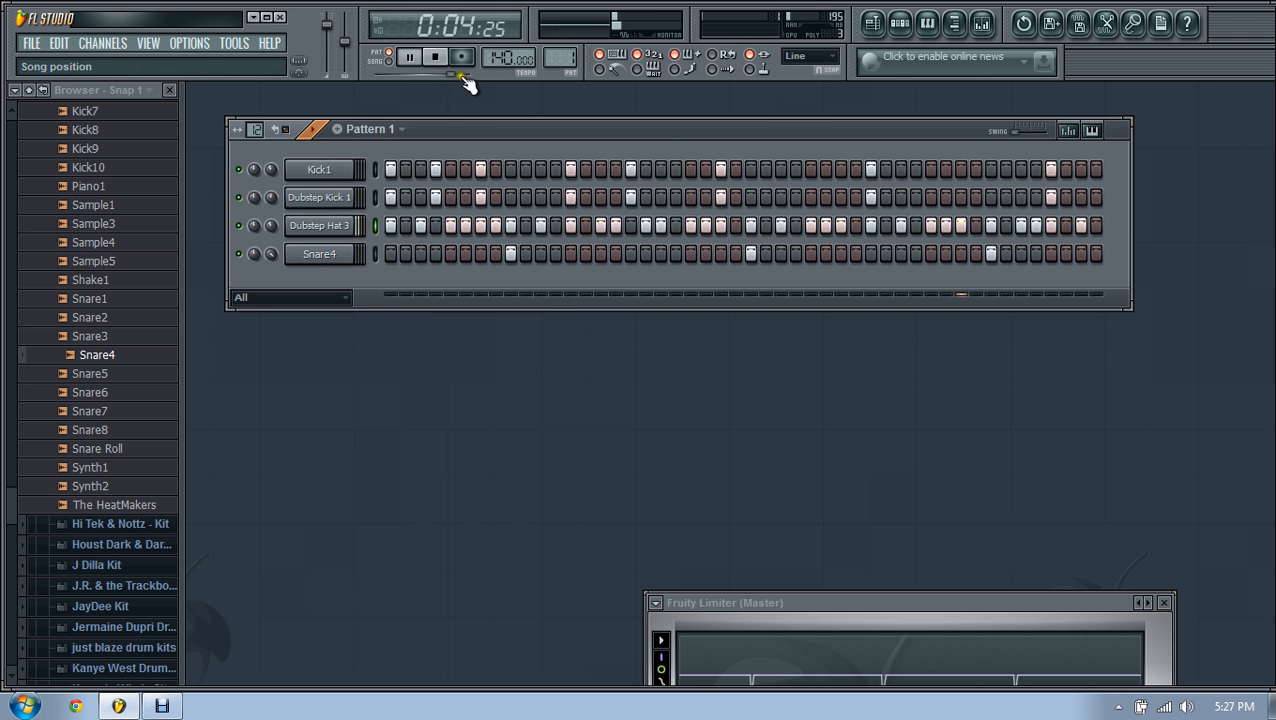
{"action": "left_click", "coordinate": [439, 58]}
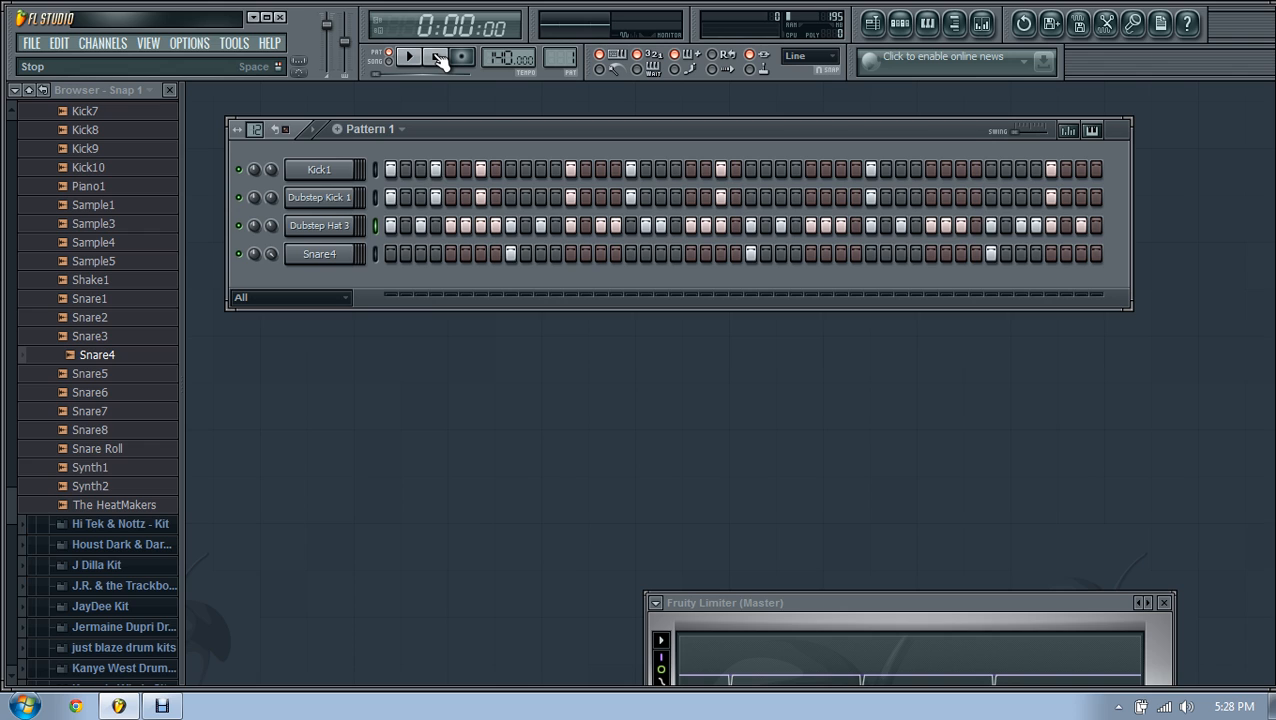
Step: Show the mixer with Insert 1's Fruity Reeverb 2 below the step sequencer
{"action": "left_click", "coordinate": [322, 256]}
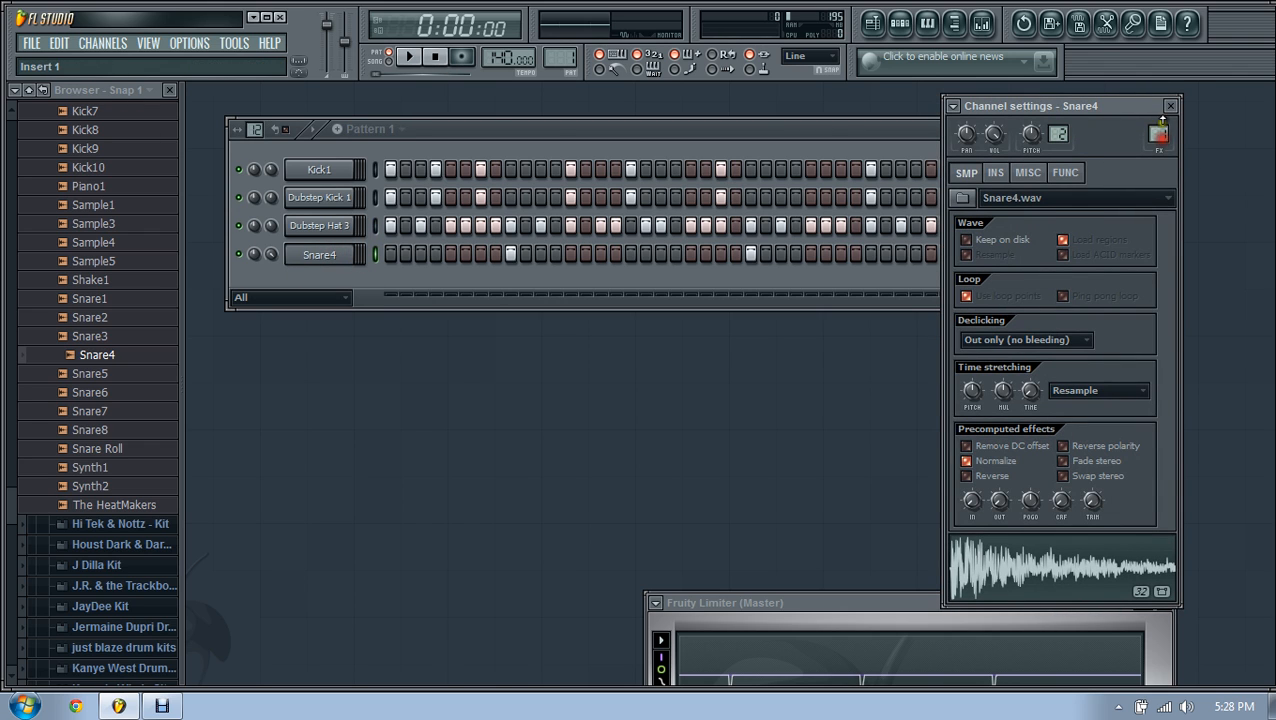
{"action": "left_click", "coordinate": [1170, 106]}
{"action": "left_click", "coordinate": [983, 25]}
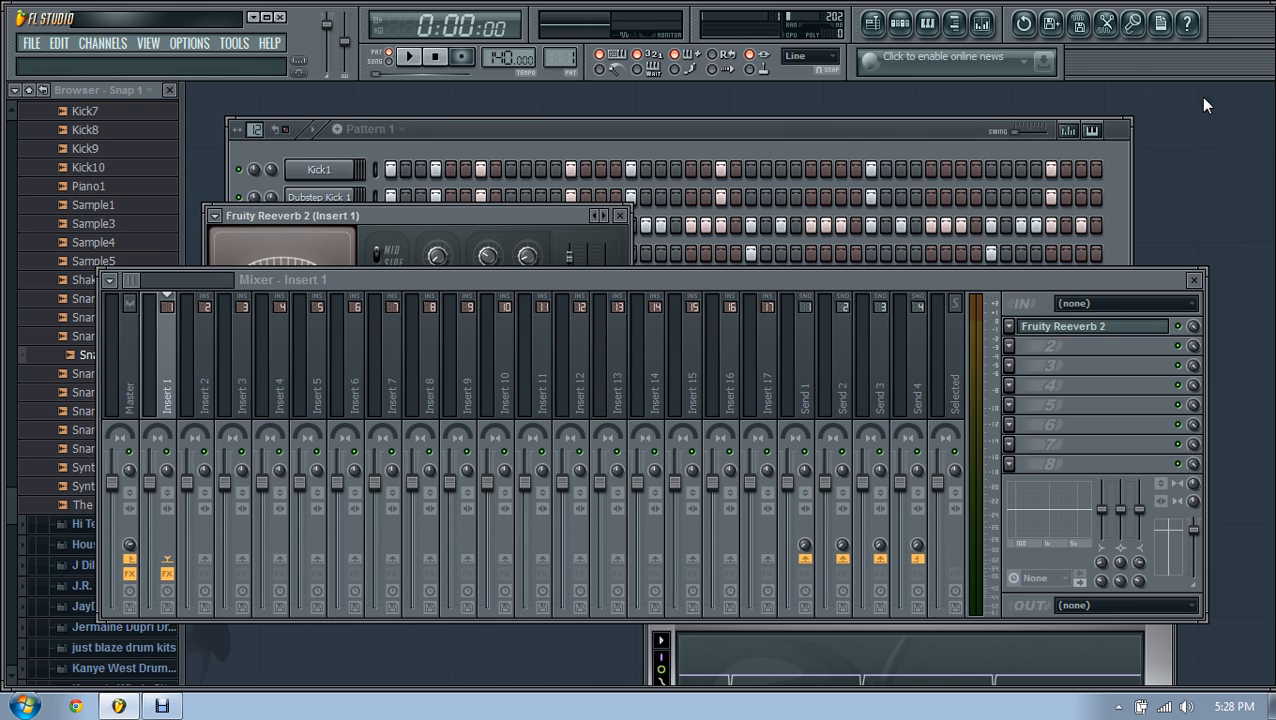
{"action": "left_click_drag", "start_coordinate": [591, 279], "coordinate": [565, 426]}
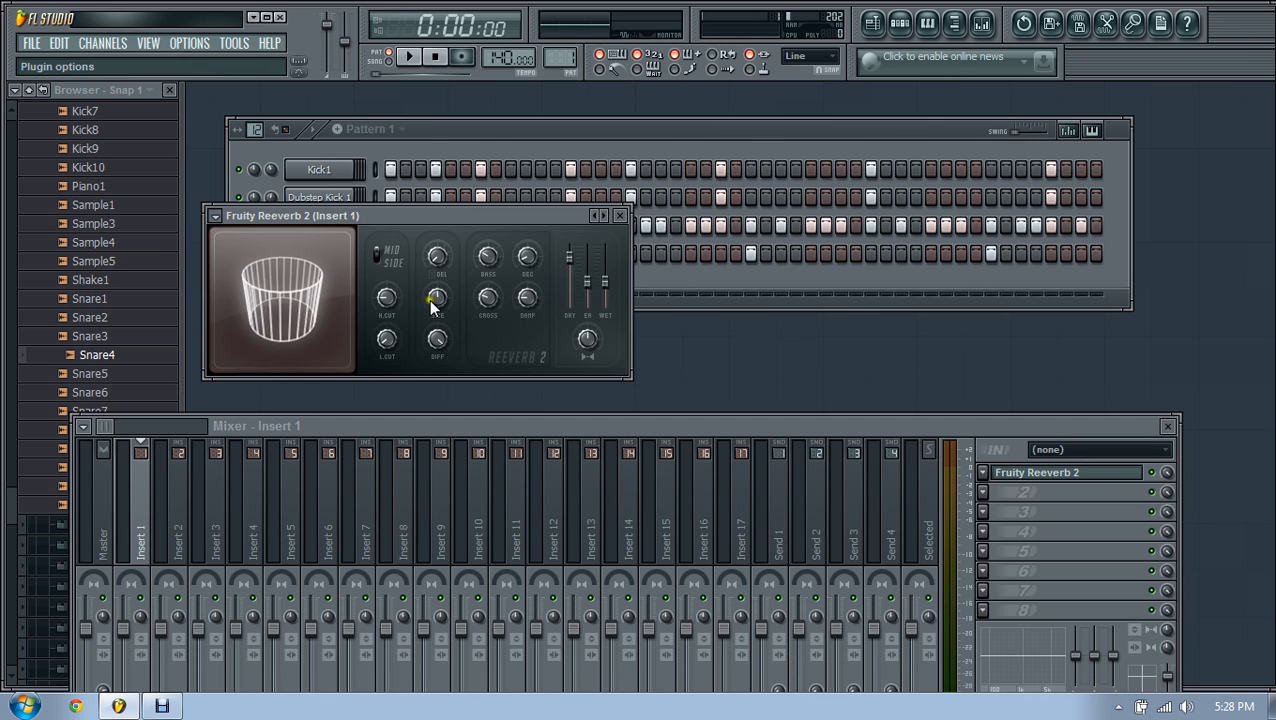
Step: Close the Fruity Reeverb 2 window and briefly play the drum pattern
{"action": "left_click", "coordinate": [620, 215]}
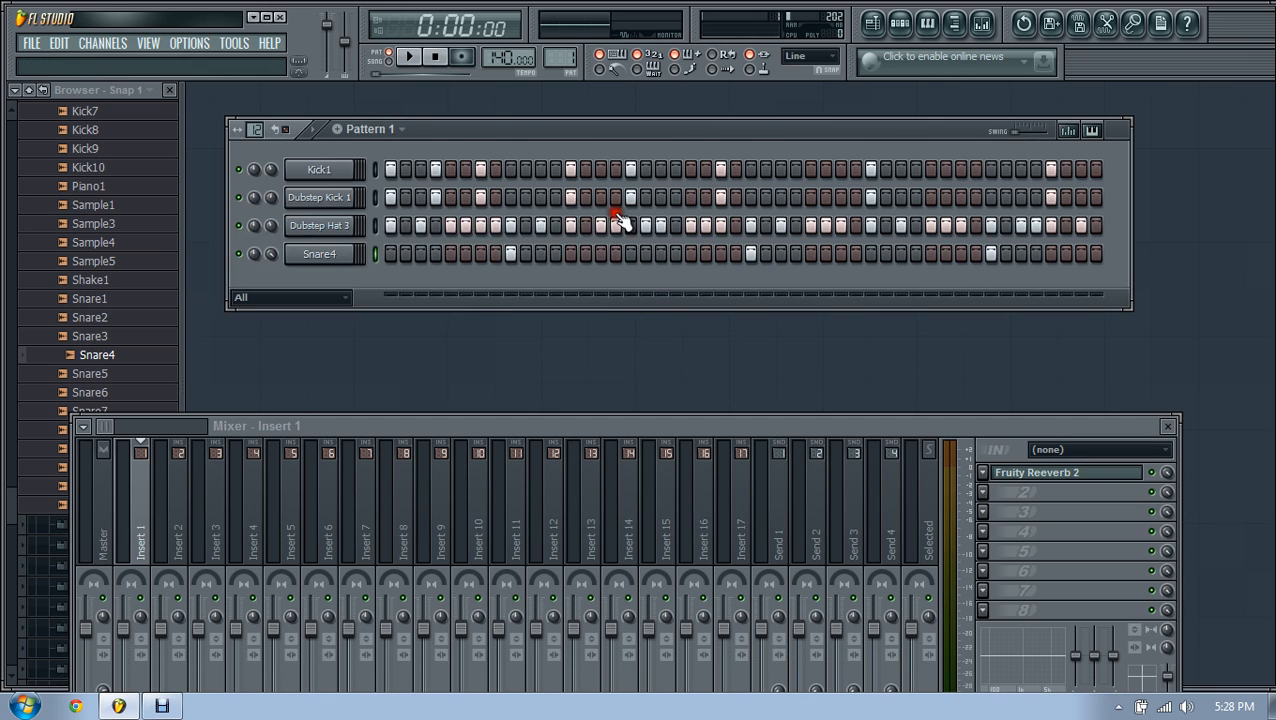
{"action": "left_click", "coordinate": [411, 58]}
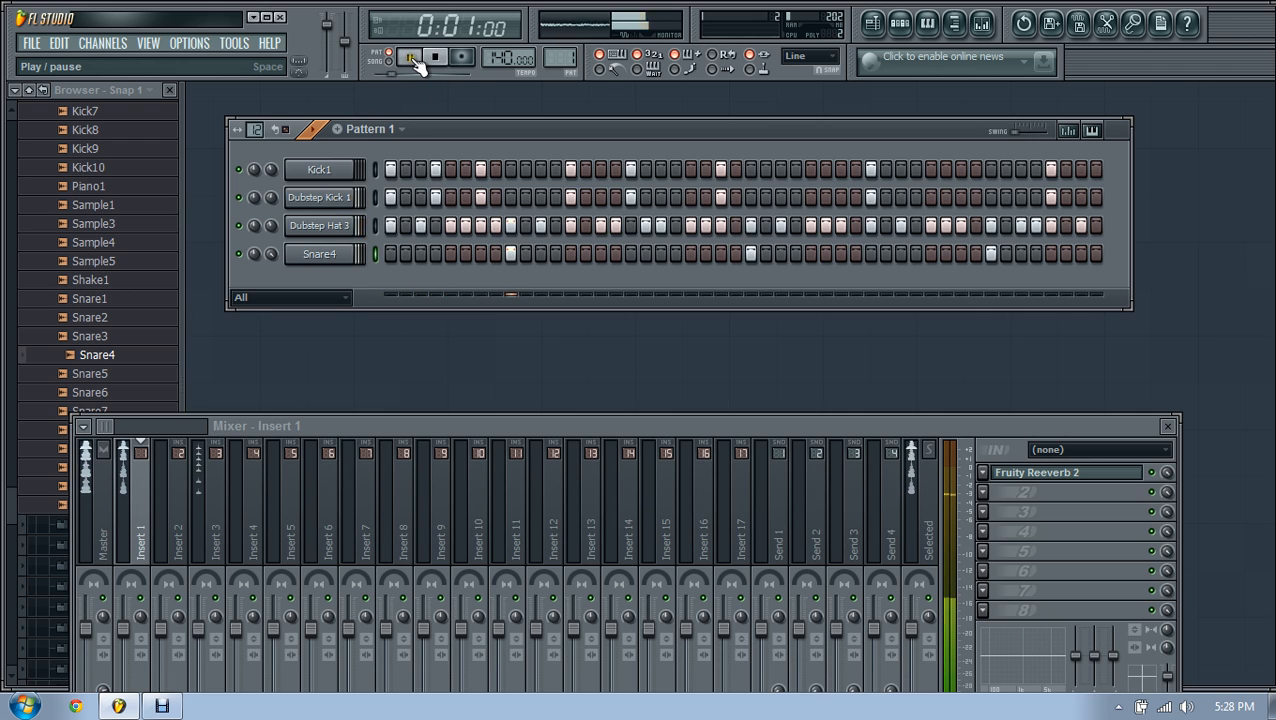
{"action": "left_click", "coordinate": [437, 58]}
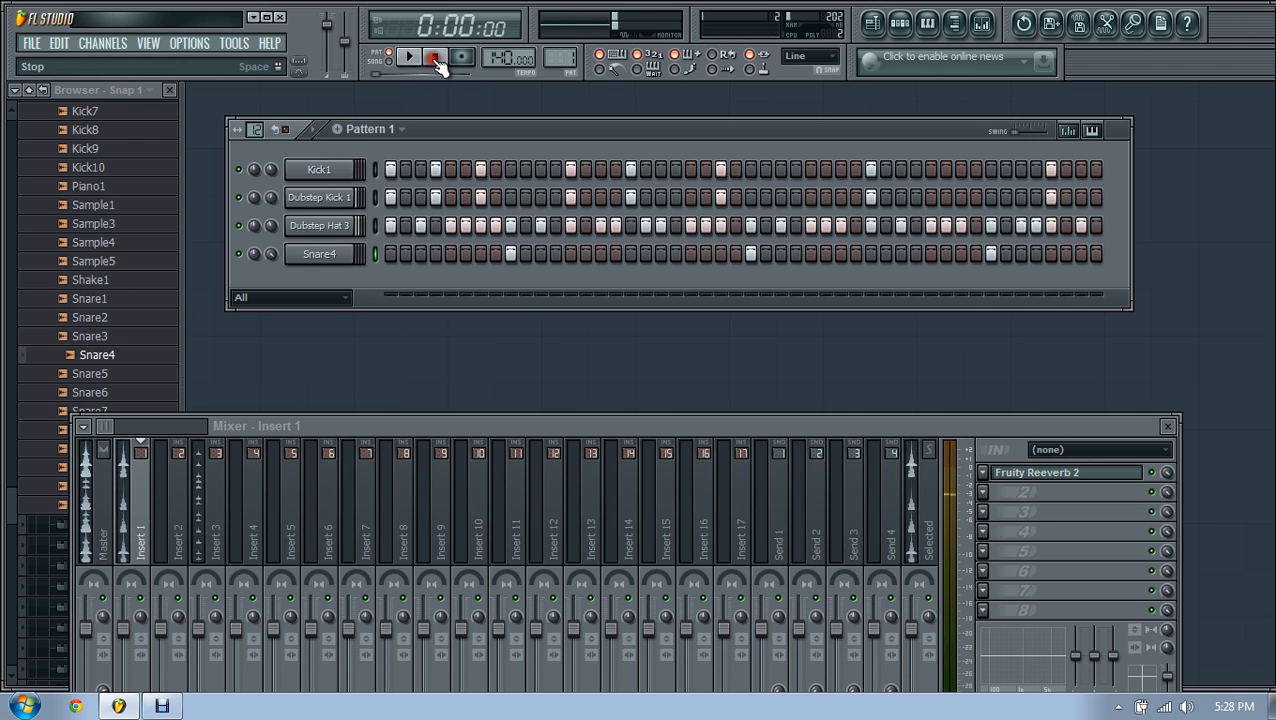
Step: Route Dubstep Kick 1 to mixer insert 2 and audition the pattern
{"action": "left_click", "coordinate": [325, 169]}
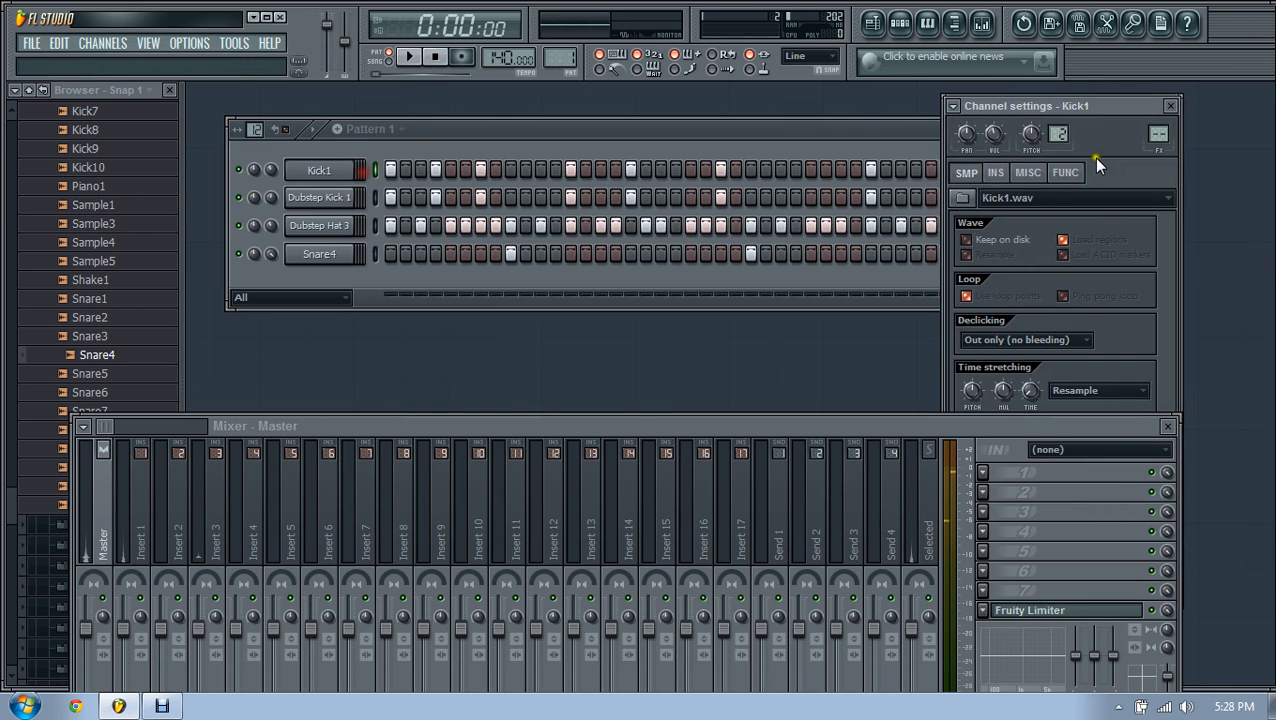
{"action": "left_click", "coordinate": [325, 197]}
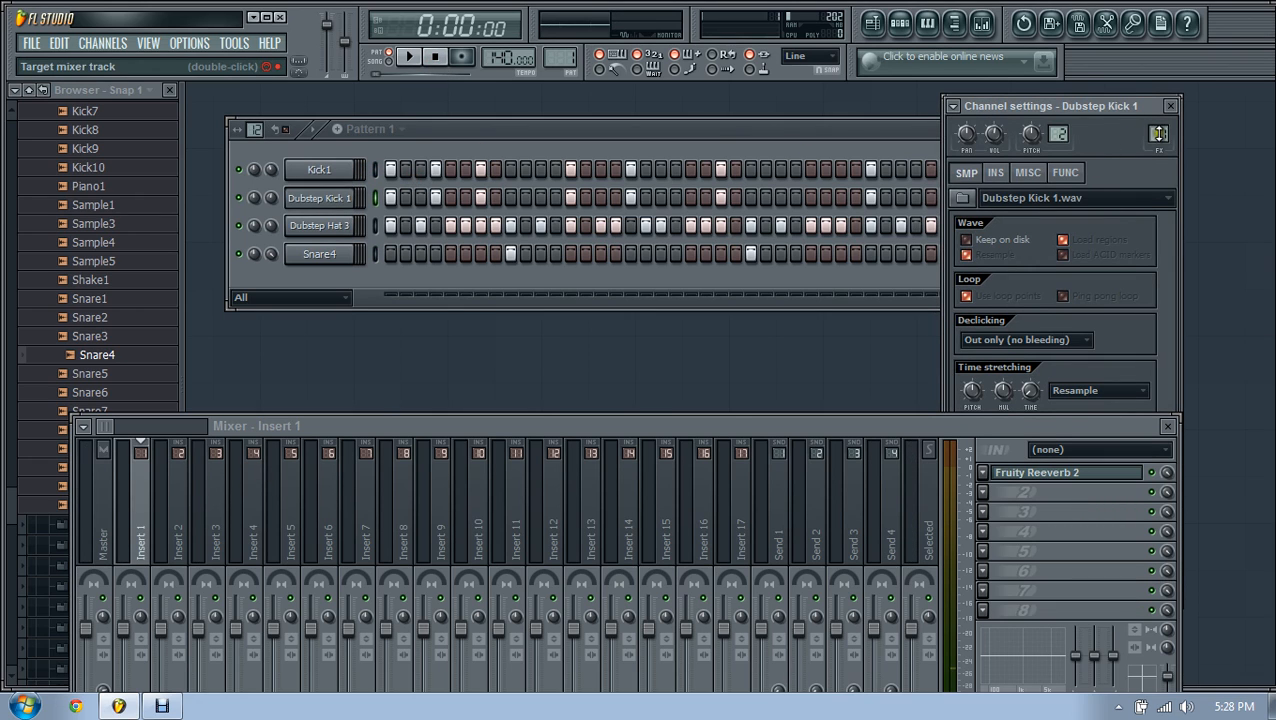
{"action": "left_click_drag", "start_coordinate": [1159, 128], "coordinate": [1163, 118]}
{"action": "left_click", "coordinate": [300, 226]}
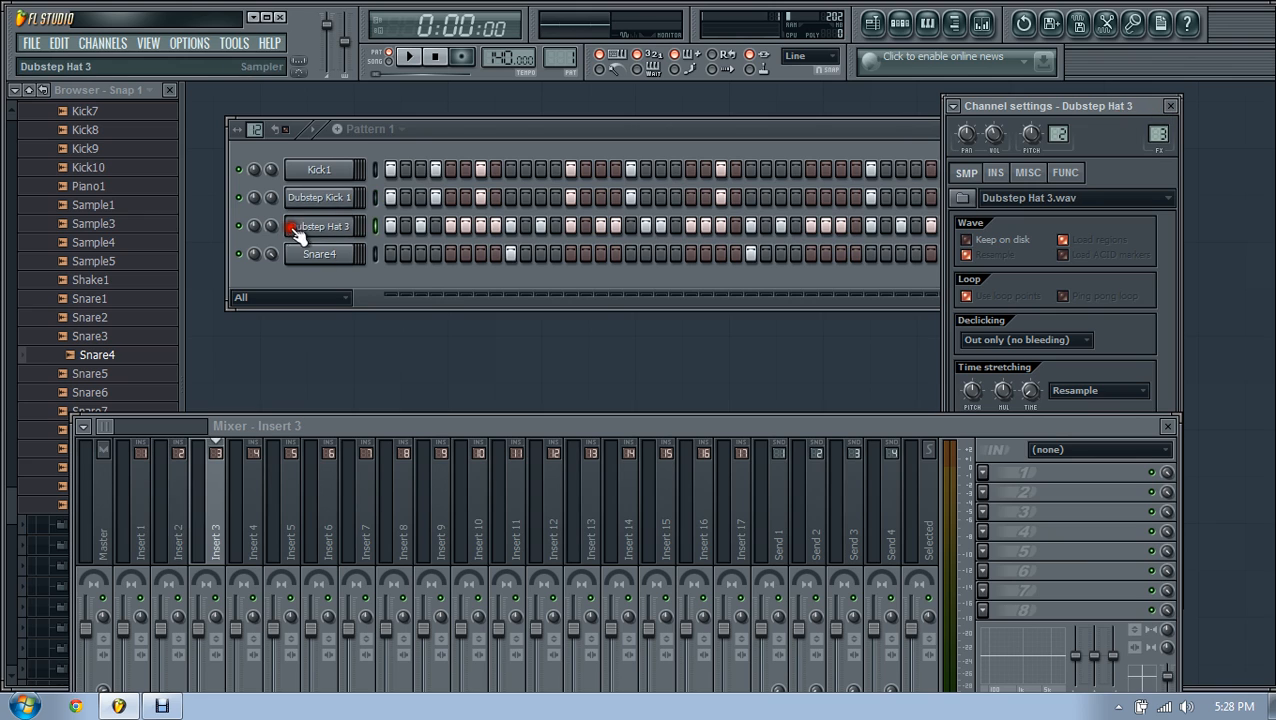
{"action": "left_click", "coordinate": [320, 256]}
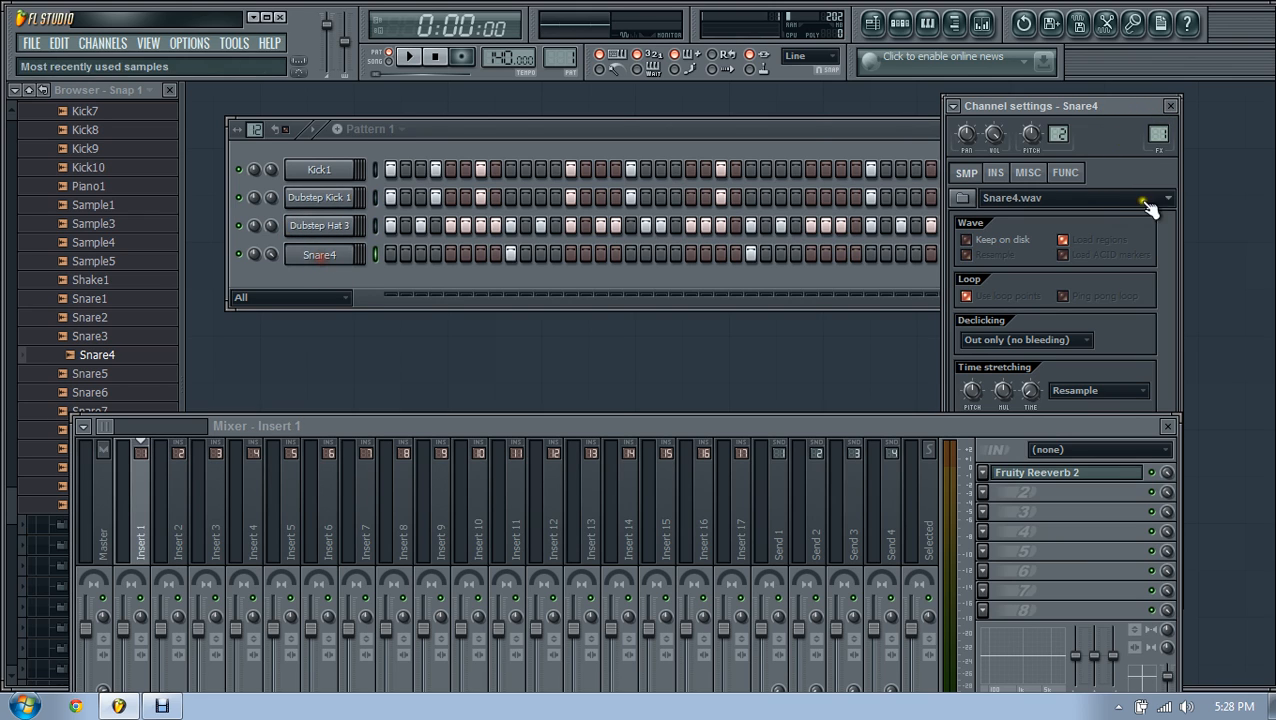
{"action": "left_click", "coordinate": [1170, 105]}
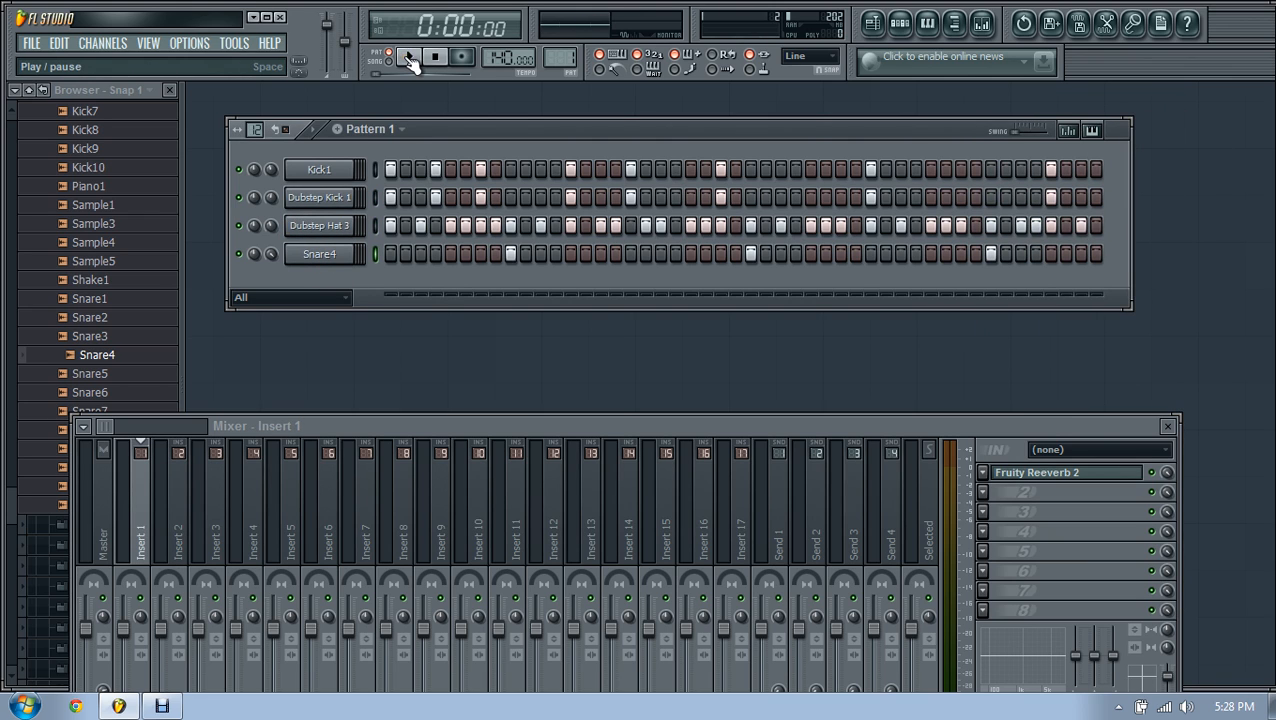
{"action": "left_click", "coordinate": [410, 58]}
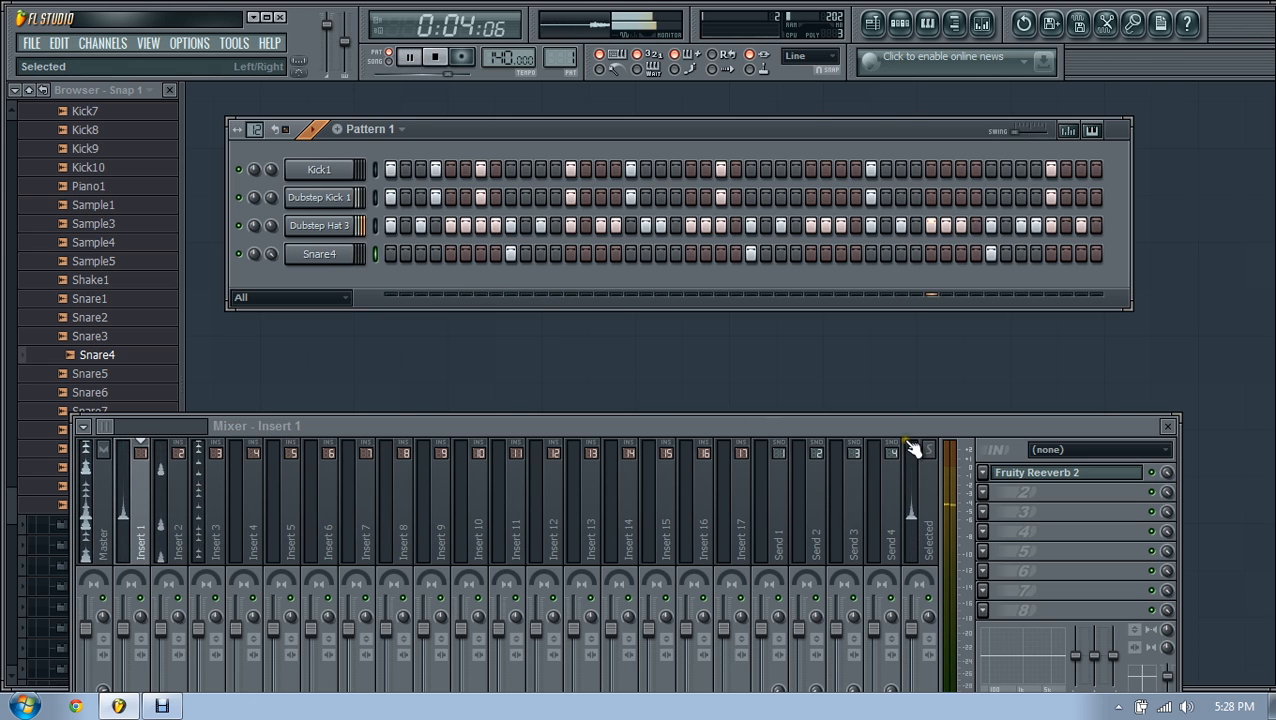
{"action": "left_click", "coordinate": [435, 58]}
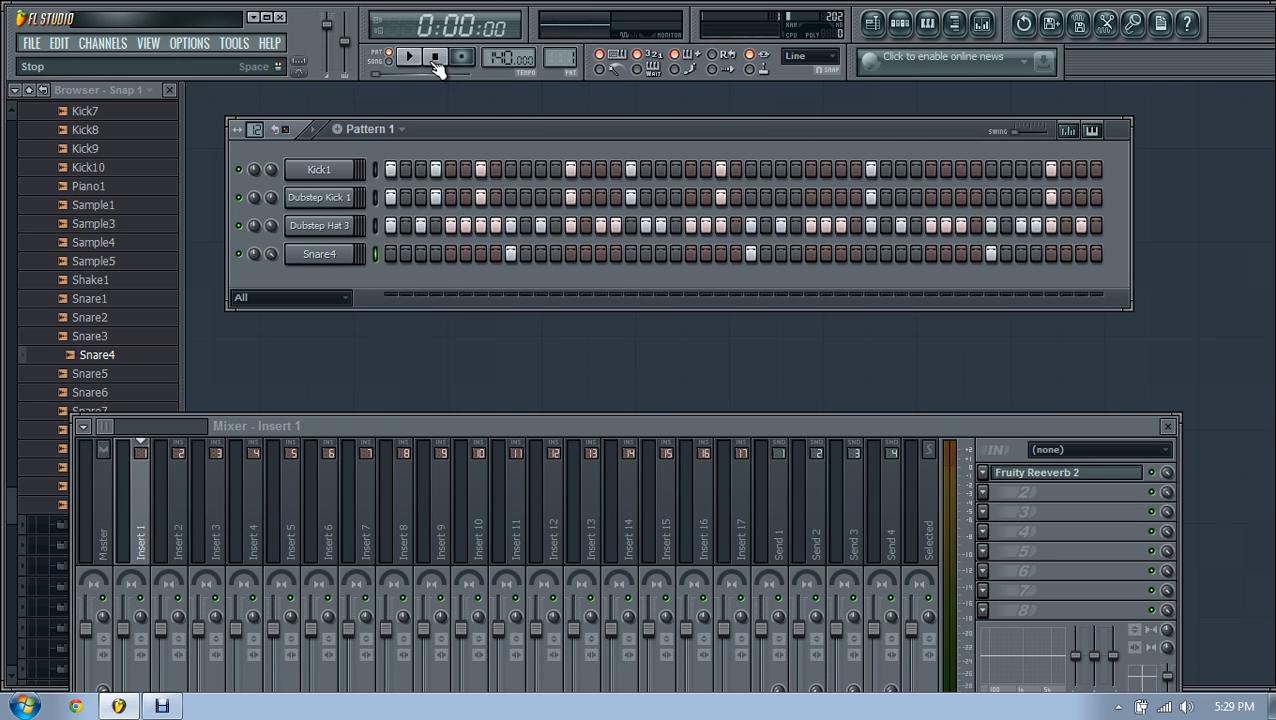
Step: Move the step sequencer and mixer right, and collapse the HeatMakers folder
{"action": "left_click_drag", "start_coordinate": [487, 129], "coordinate": [511, 123]}
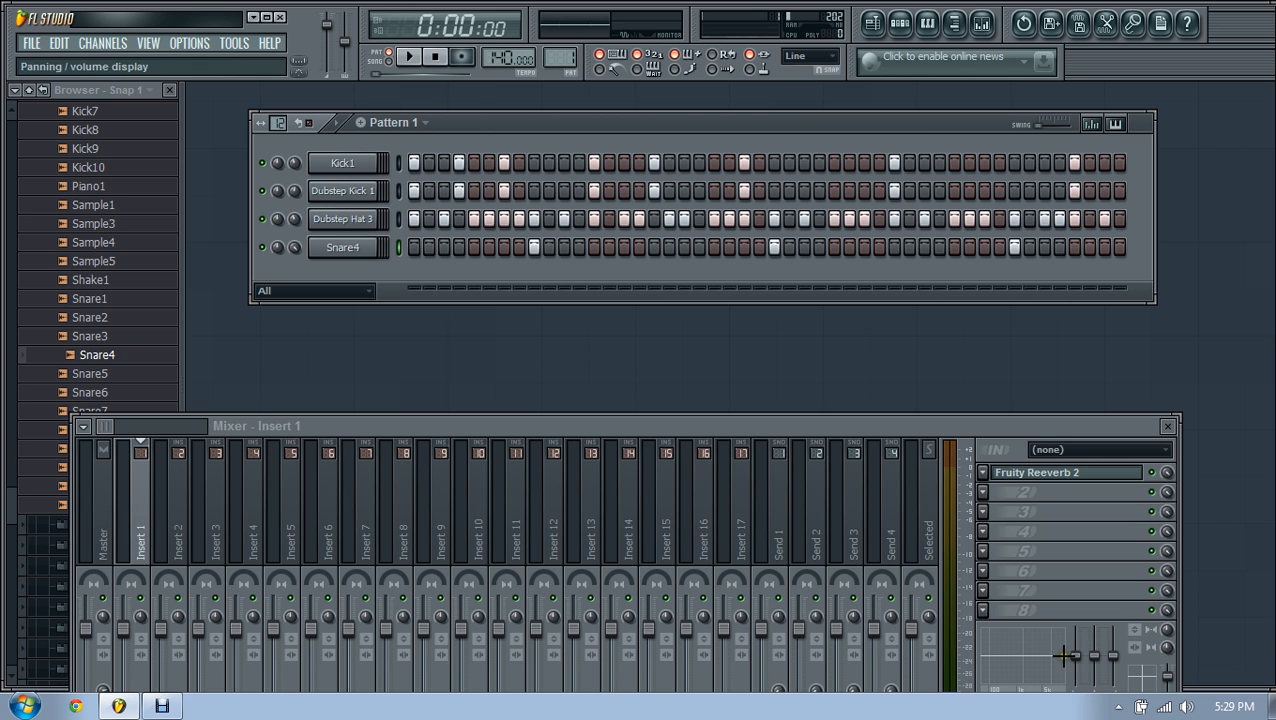
{"action": "left_click_drag", "start_coordinate": [1140, 424], "coordinate": [1214, 499]}
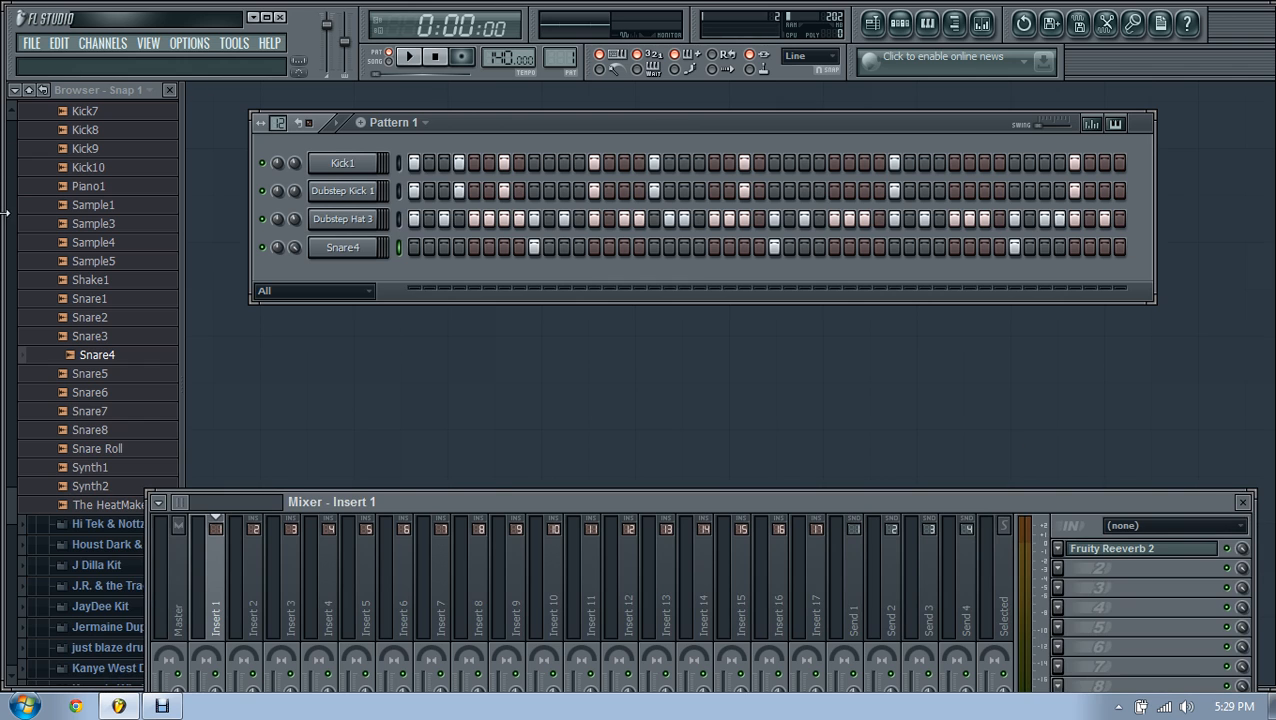
{"action": "scroll", "coordinate": [28, 137], "scroll_direction": "up", "scroll_amount": 10}
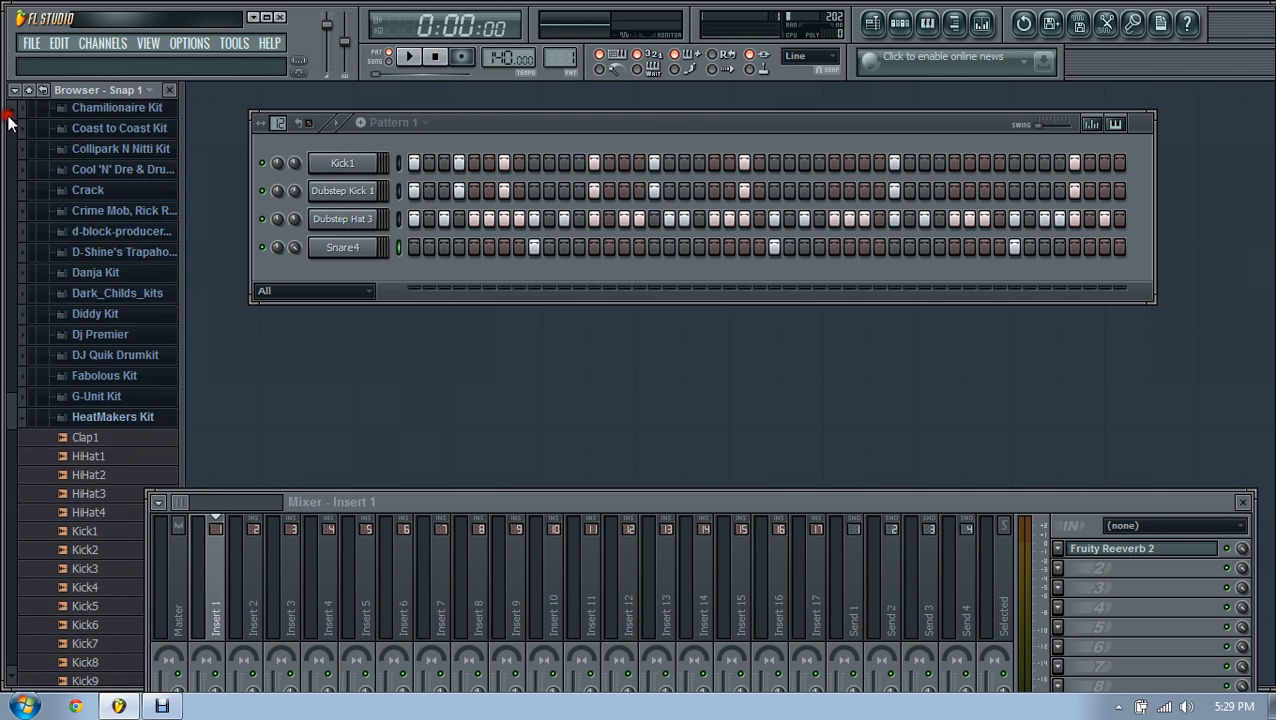
{"action": "left_click", "coordinate": [82, 502]}
Step: Collapse the SoundPack folder and scroll the browser up to the Packs drum kits
{"action": "scroll", "coordinate": [12, 112], "scroll_direction": "up", "scroll_amount": 4}
{"action": "scroll", "coordinate": [110, 440], "scroll_direction": "up", "scroll_amount": 3}
{"action": "left_click", "coordinate": [92, 410]}
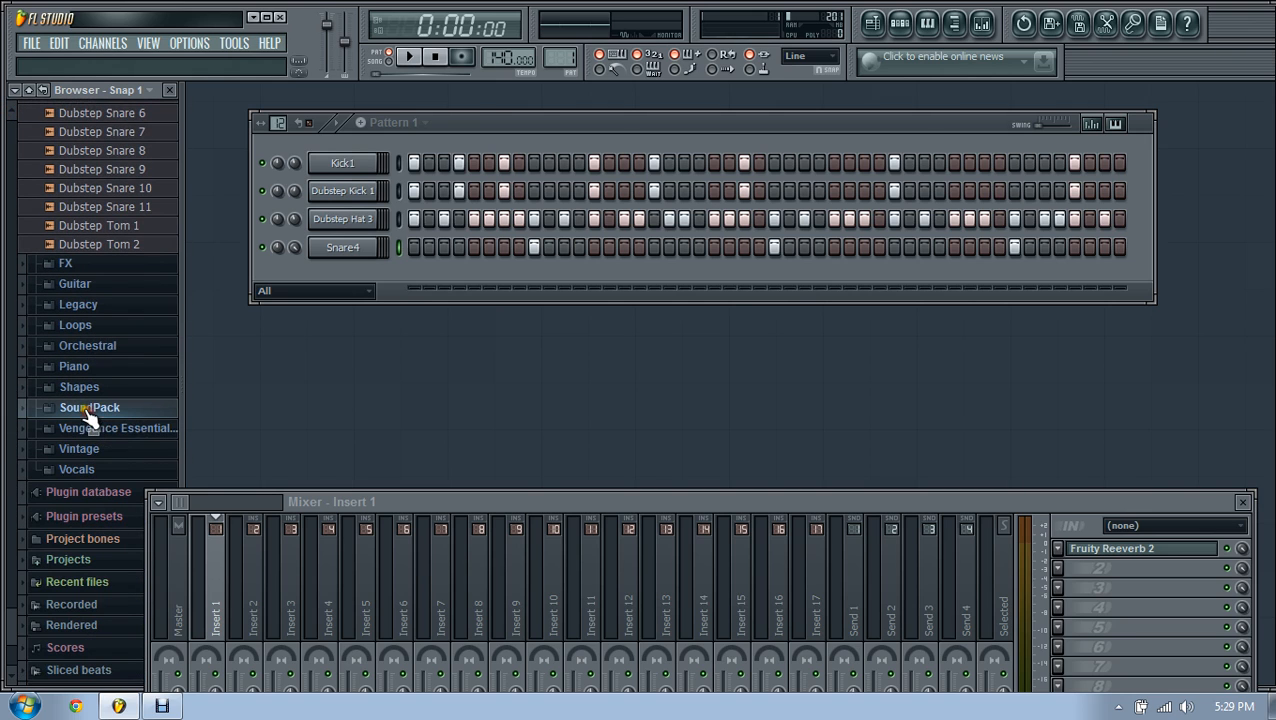
{"action": "scroll", "coordinate": [8, 115], "scroll_direction": "up", "scroll_amount": 9}
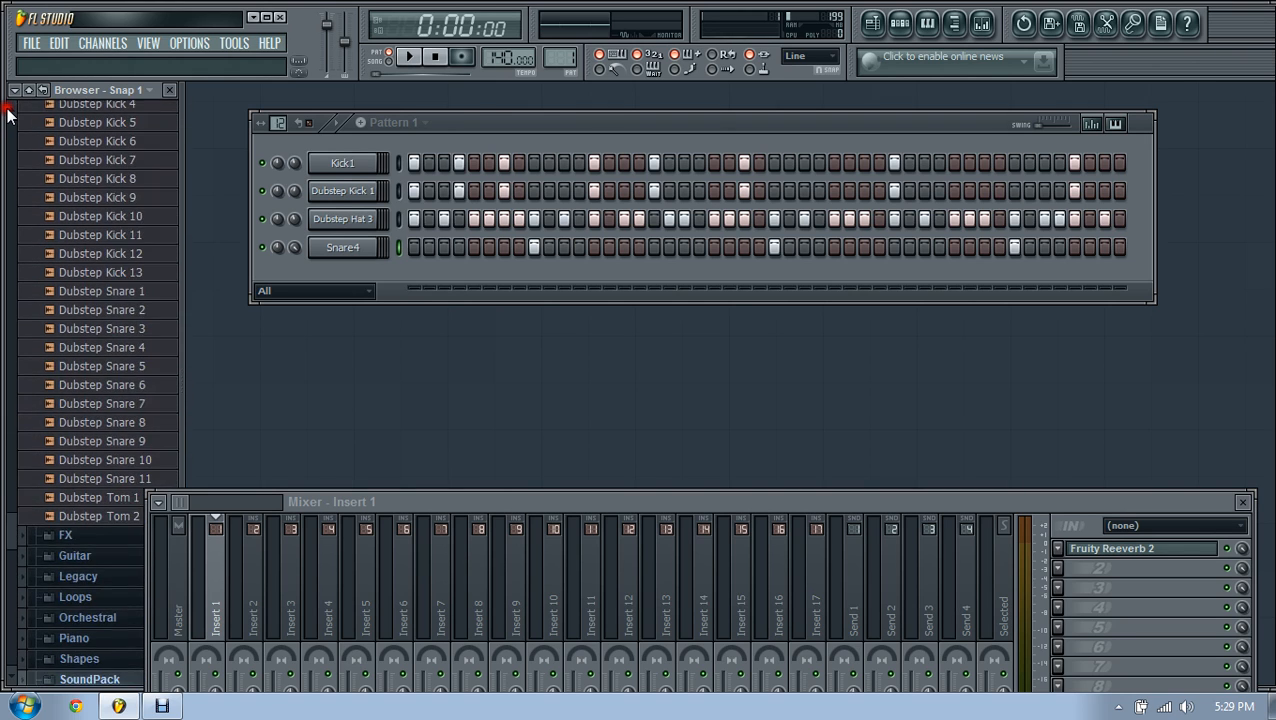
{"action": "scroll", "coordinate": [8, 115], "scroll_direction": "up", "scroll_amount": 7}
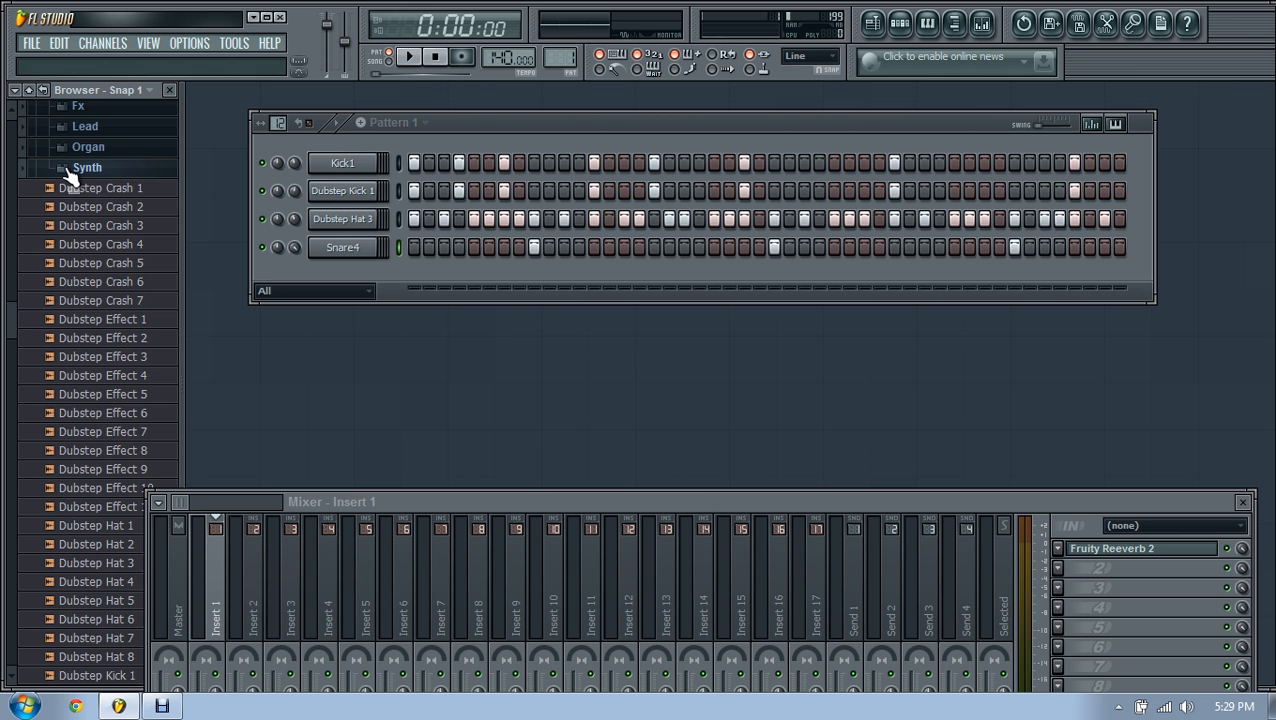
{"action": "left_click", "coordinate": [70, 170]}
{"action": "left_click", "coordinate": [70, 170]}
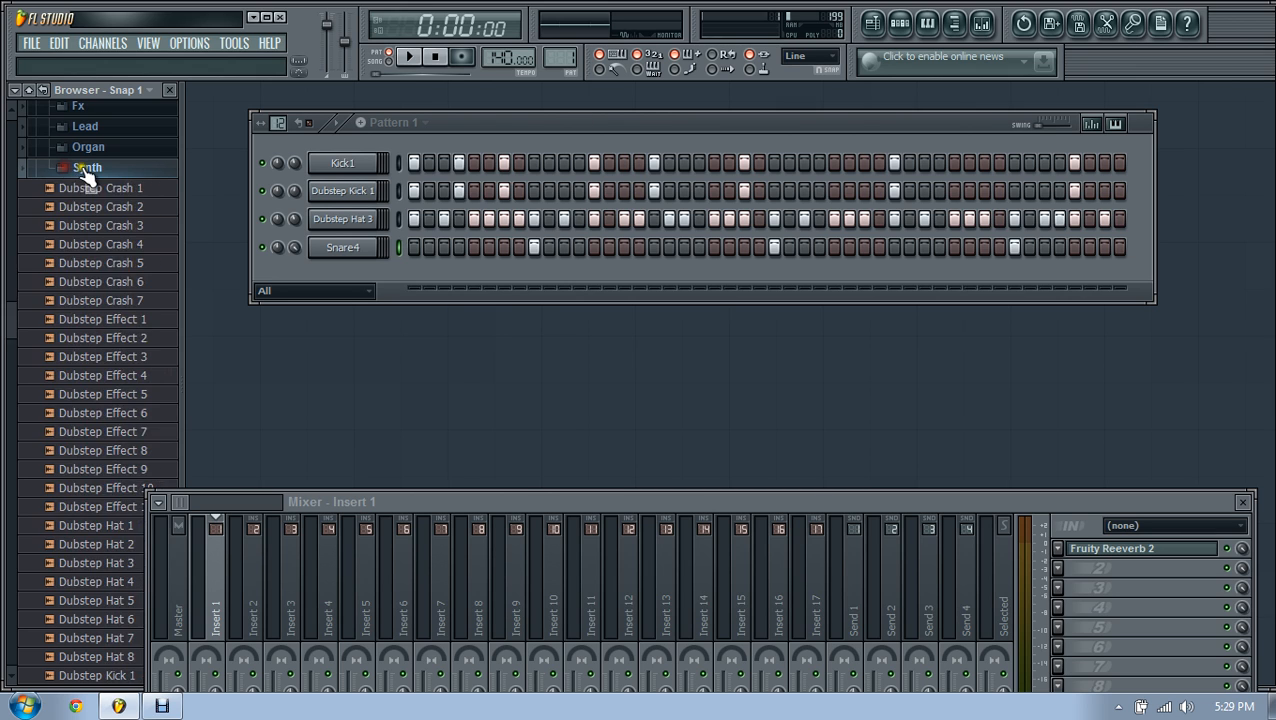
{"action": "scroll", "coordinate": [82, 200], "scroll_direction": "up", "scroll_amount": 3}
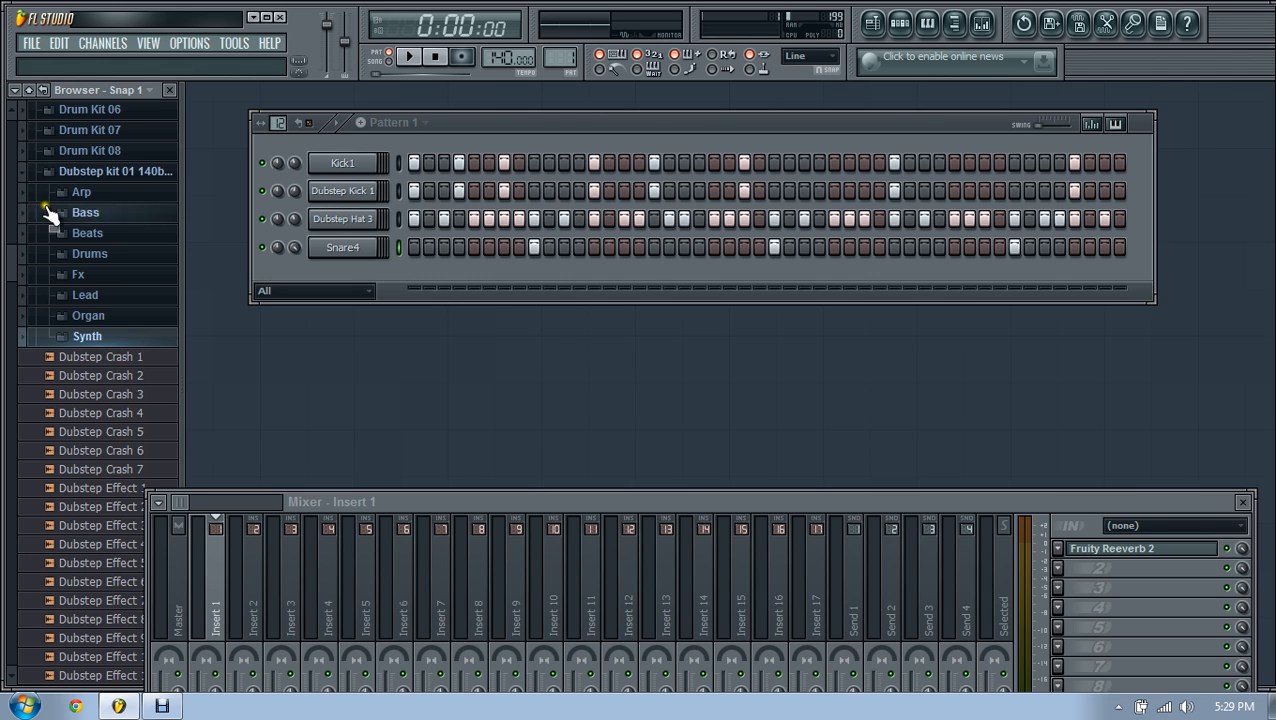
{"action": "scroll", "coordinate": [8, 270], "scroll_direction": "up", "scroll_amount": 5}
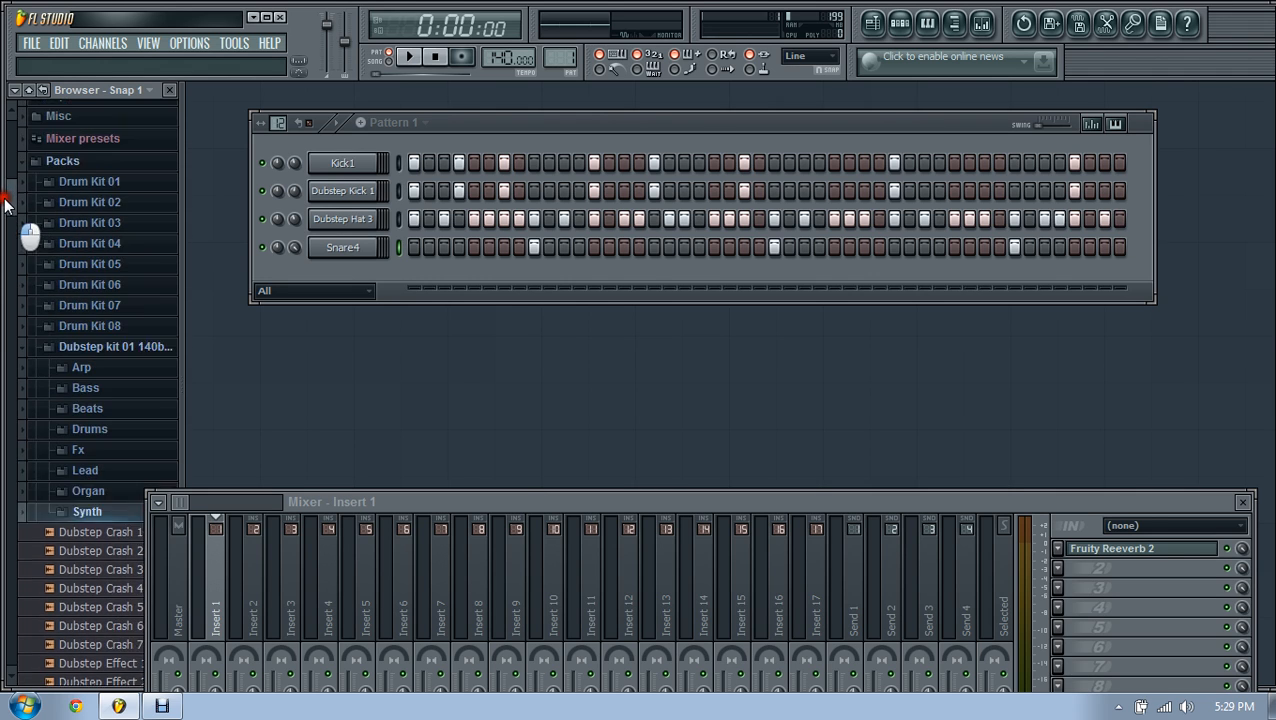
Step: Preview the FLS Crash 01a/01b and FLS_Ride 01a/01b samples in Drum Kit 01
{"action": "left_click", "coordinate": [62, 230]}
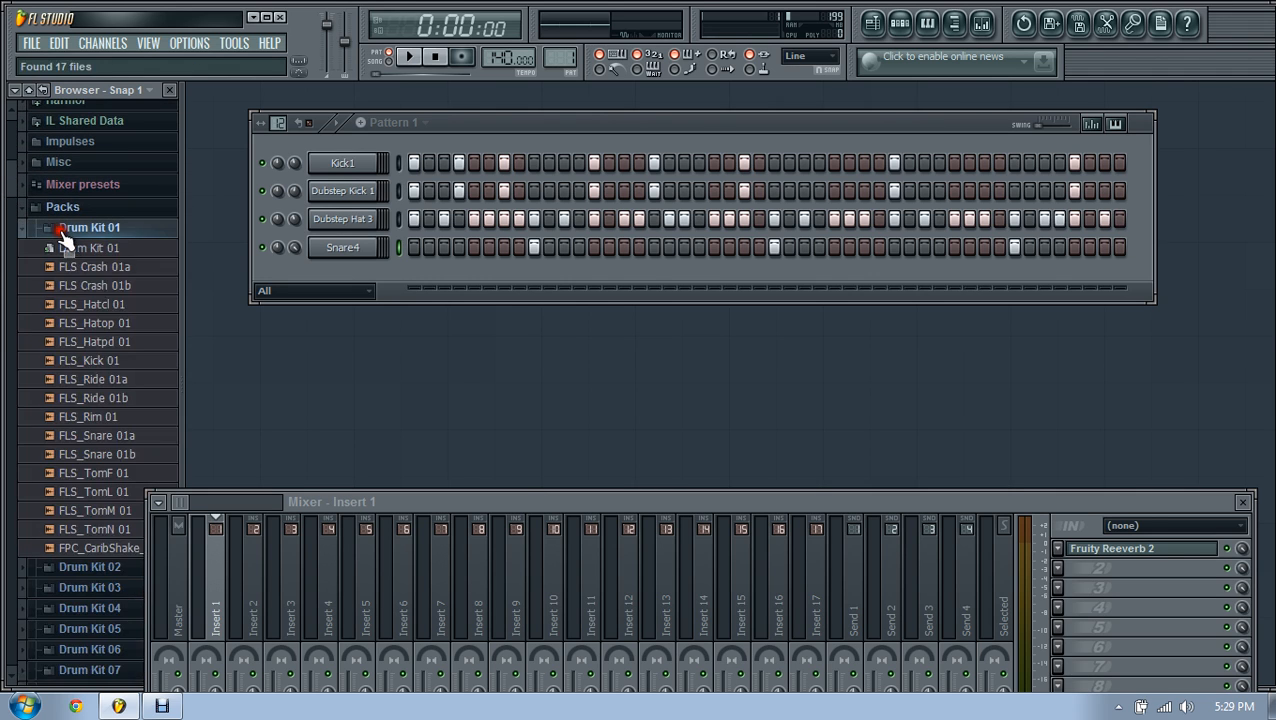
{"action": "left_click", "coordinate": [116, 268]}
{"action": "left_click", "coordinate": [120, 286]}
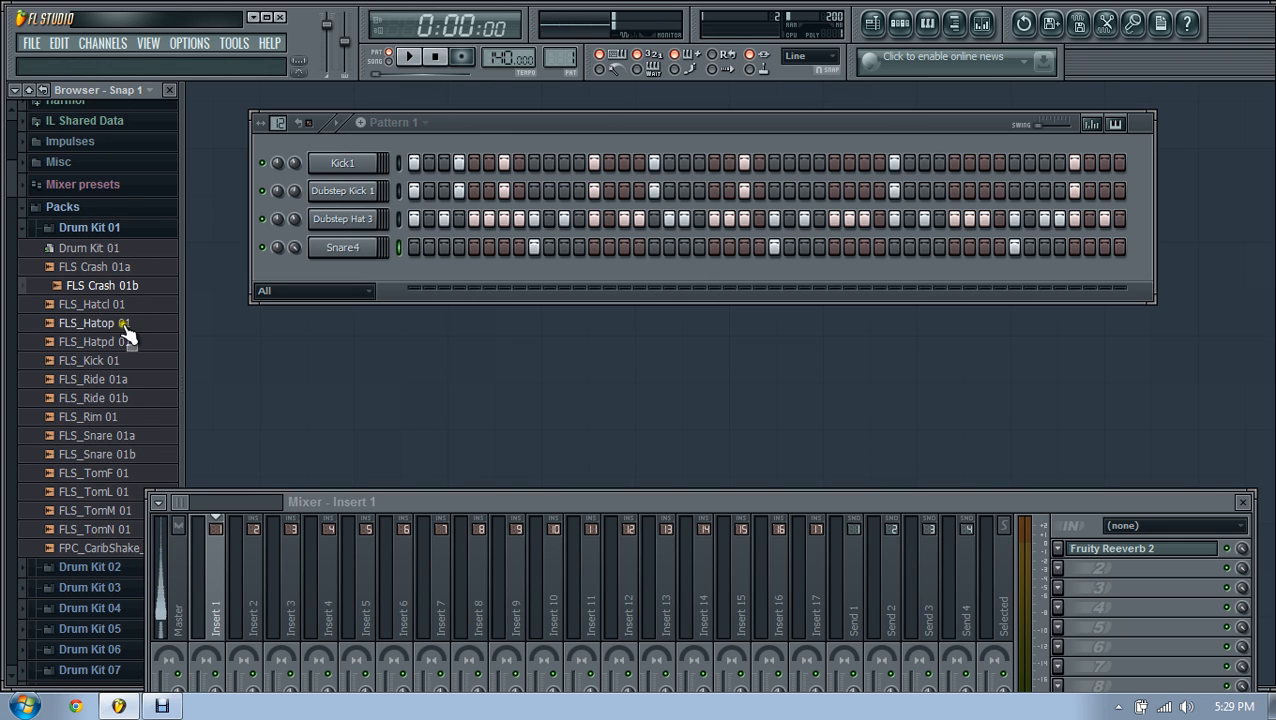
{"action": "left_click", "coordinate": [128, 381]}
{"action": "left_click", "coordinate": [128, 398]}
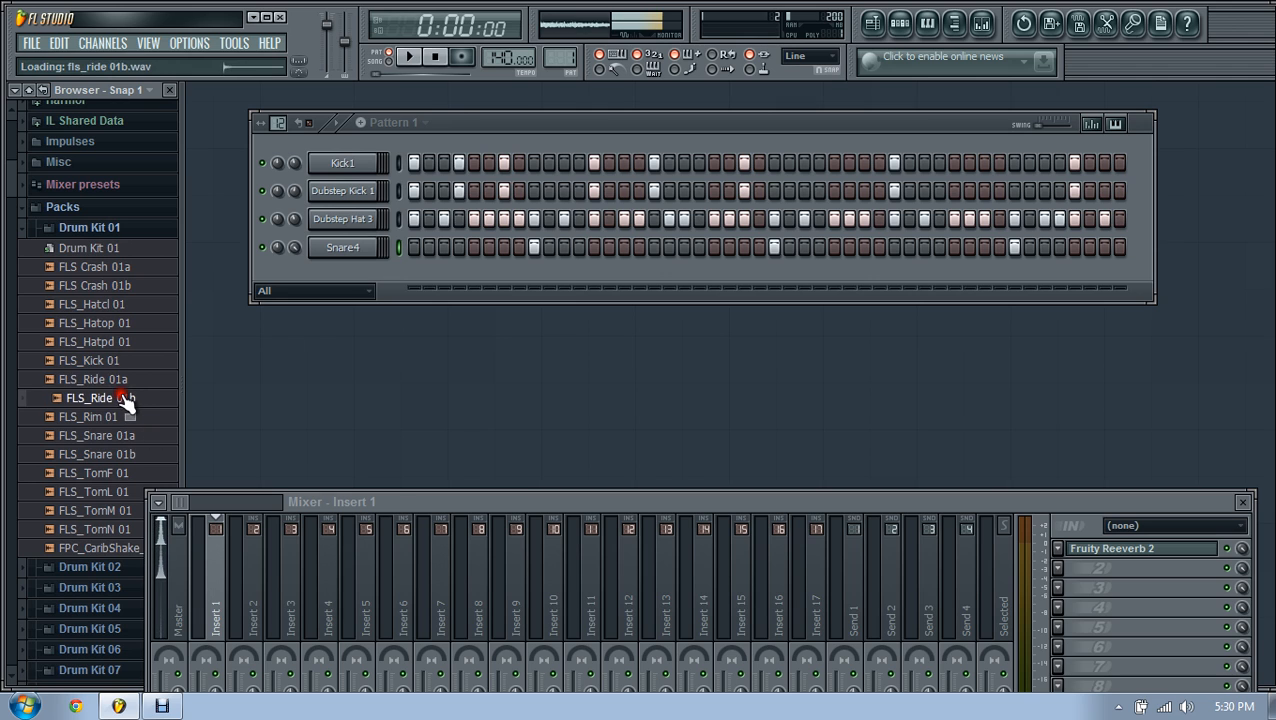
{"action": "left_click", "coordinate": [85, 230]}
Step: Preview the FLS Crash 02a/02b and FLS Ride 02a samples in Drum Kit 02
{"action": "left_click", "coordinate": [91, 248]}
{"action": "scroll", "coordinate": [134, 290], "scroll_direction": "down", "scroll_amount": 2}
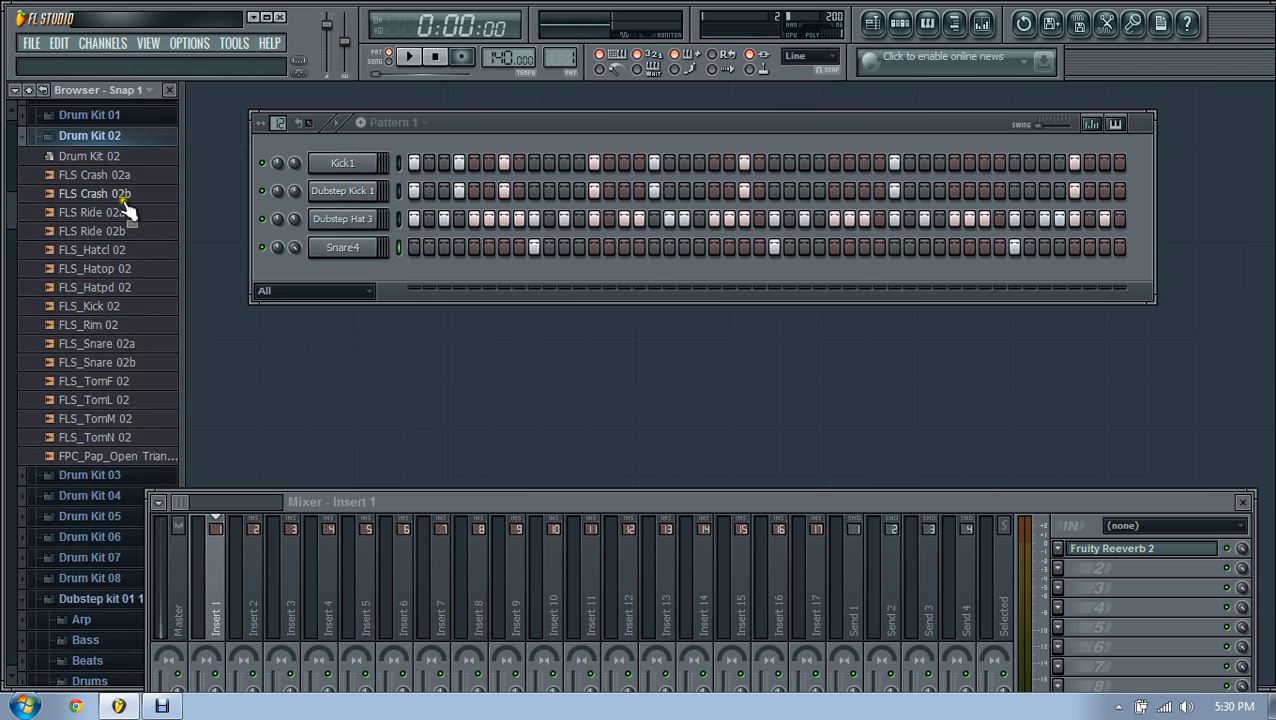
{"action": "left_click", "coordinate": [123, 196]}
{"action": "left_click", "coordinate": [120, 177]}
{"action": "left_click", "coordinate": [110, 214]}
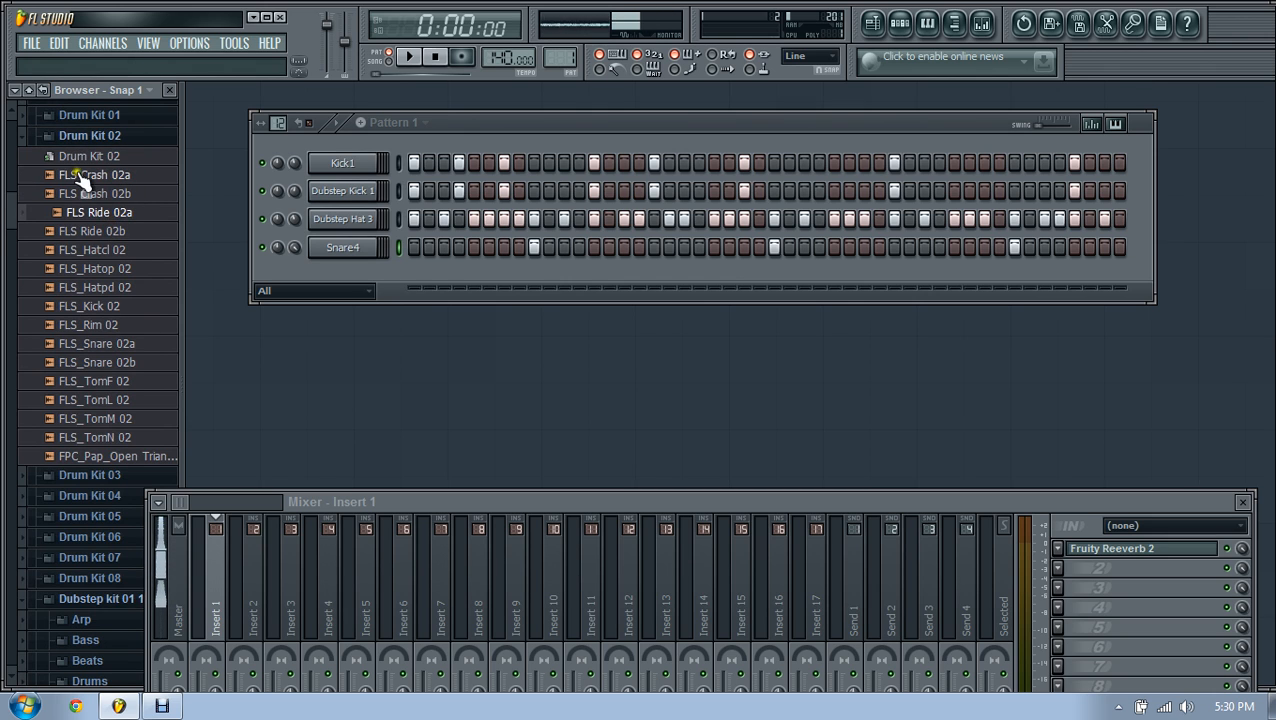
{"action": "left_click", "coordinate": [88, 134]}
Step: Preview Drum Kit 03's Overhead Ridebell2, Overhead Ride2_002 and Overhead FlamA_01 samples
{"action": "left_click", "coordinate": [95, 152]}
{"action": "scroll", "coordinate": [110, 165], "scroll_direction": "down", "scroll_amount": 1}
{"action": "scroll", "coordinate": [118, 168], "scroll_direction": "down", "scroll_amount": 5}
{"action": "scroll", "coordinate": [128, 168], "scroll_direction": "up", "scroll_amount": 4}
{"action": "left_click", "coordinate": [130, 150]}
{"action": "left_click", "coordinate": [131, 168]}
{"action": "left_click", "coordinate": [131, 187]}
{"action": "left_click", "coordinate": [131, 206]}
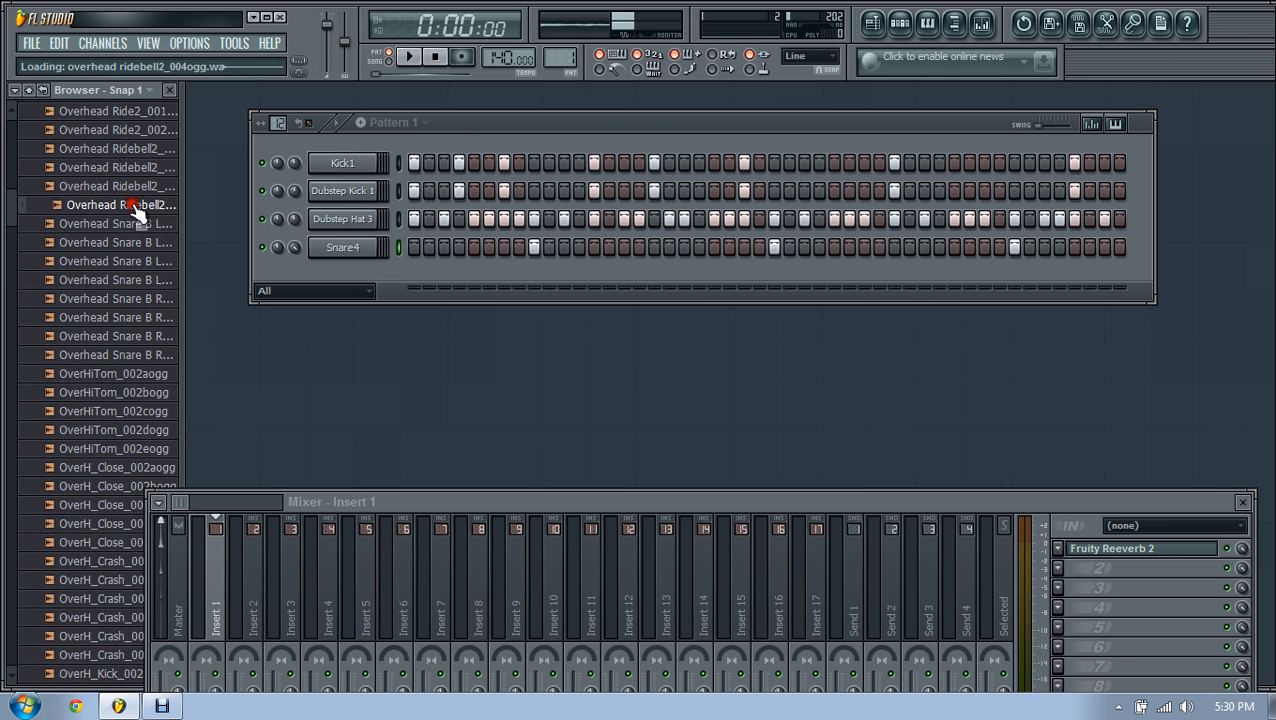
{"action": "scroll", "coordinate": [136, 218], "scroll_direction": "up", "scroll_amount": 2}
{"action": "left_click", "coordinate": [137, 224]}
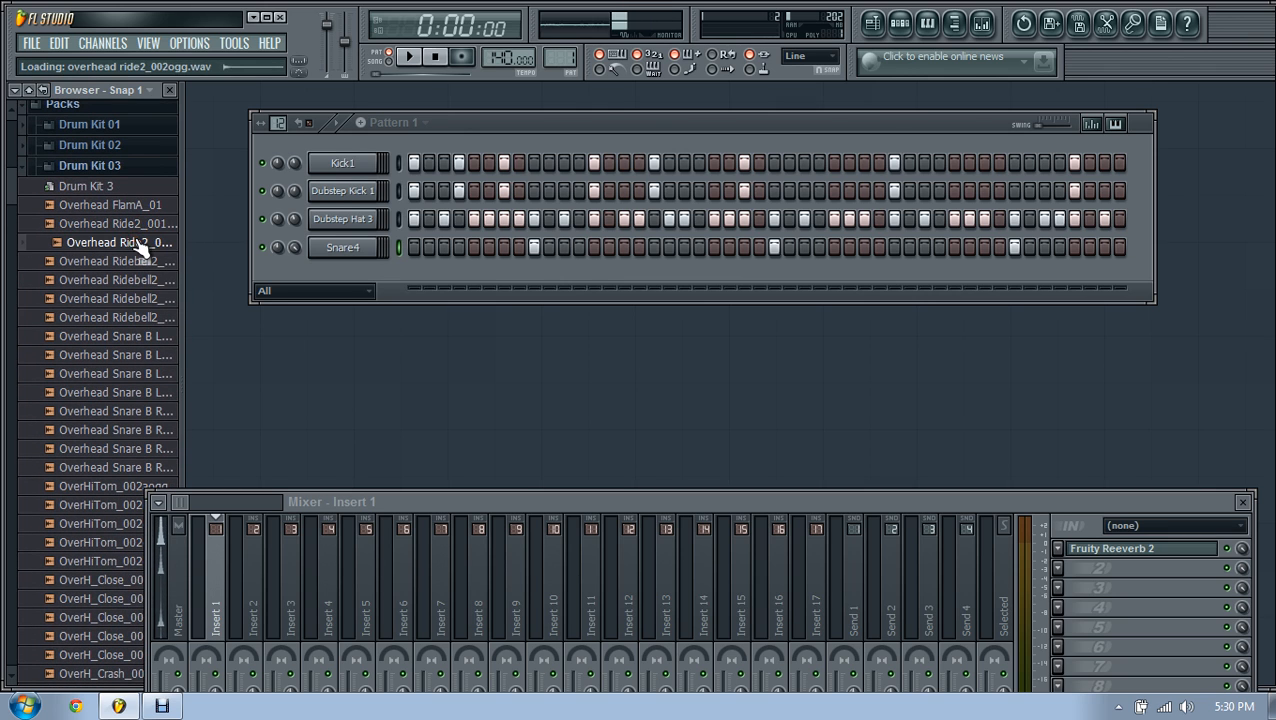
{"action": "left_click", "coordinate": [124, 207]}
Step: Load Overhead FlamA_01 onto the Snare4 channel and play the pattern
{"action": "left_click", "coordinate": [108, 168]}
{"action": "left_click", "coordinate": [108, 170]}
{"action": "scroll", "coordinate": [112, 180], "scroll_direction": "down", "scroll_amount": 1}
{"action": "left_click_drag", "start_coordinate": [122, 151], "coordinate": [338, 250]}
{"action": "left_click", "coordinate": [409, 58]}
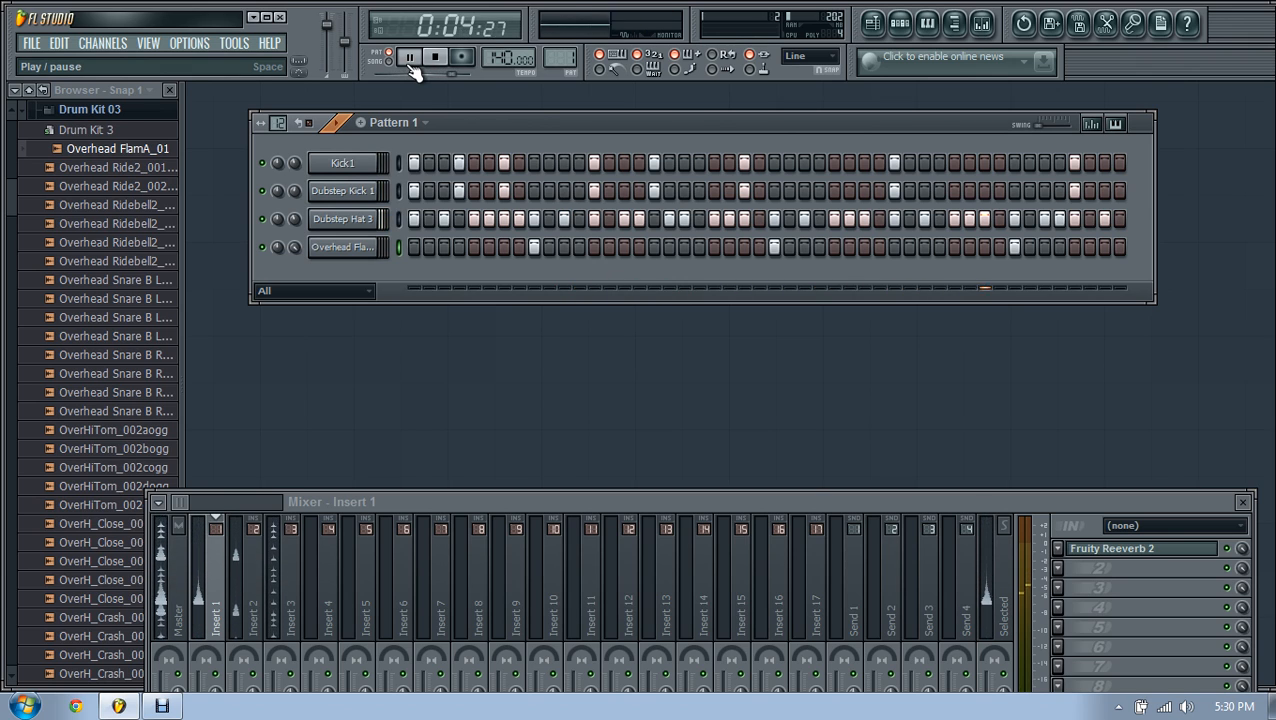
Step: Pause playback and collapse the Drum Kit 03 folder
{"action": "left_click", "coordinate": [409, 58]}
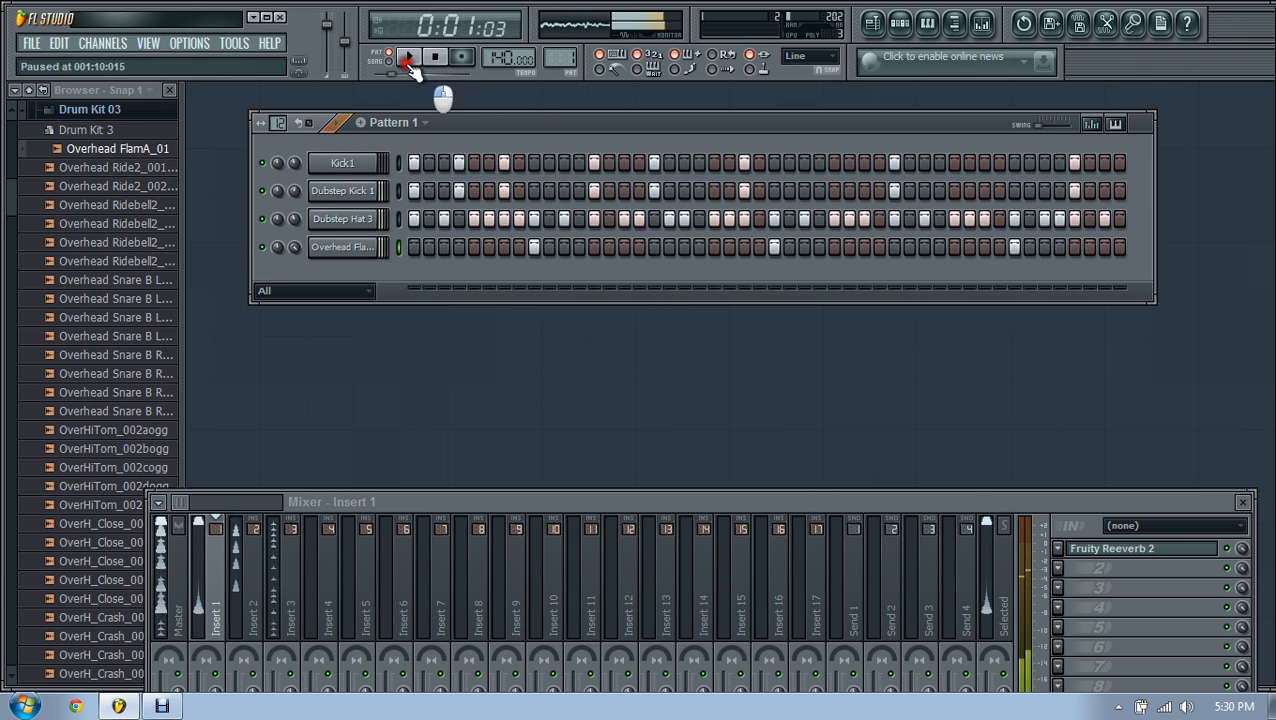
{"action": "left_click", "coordinate": [130, 110]}
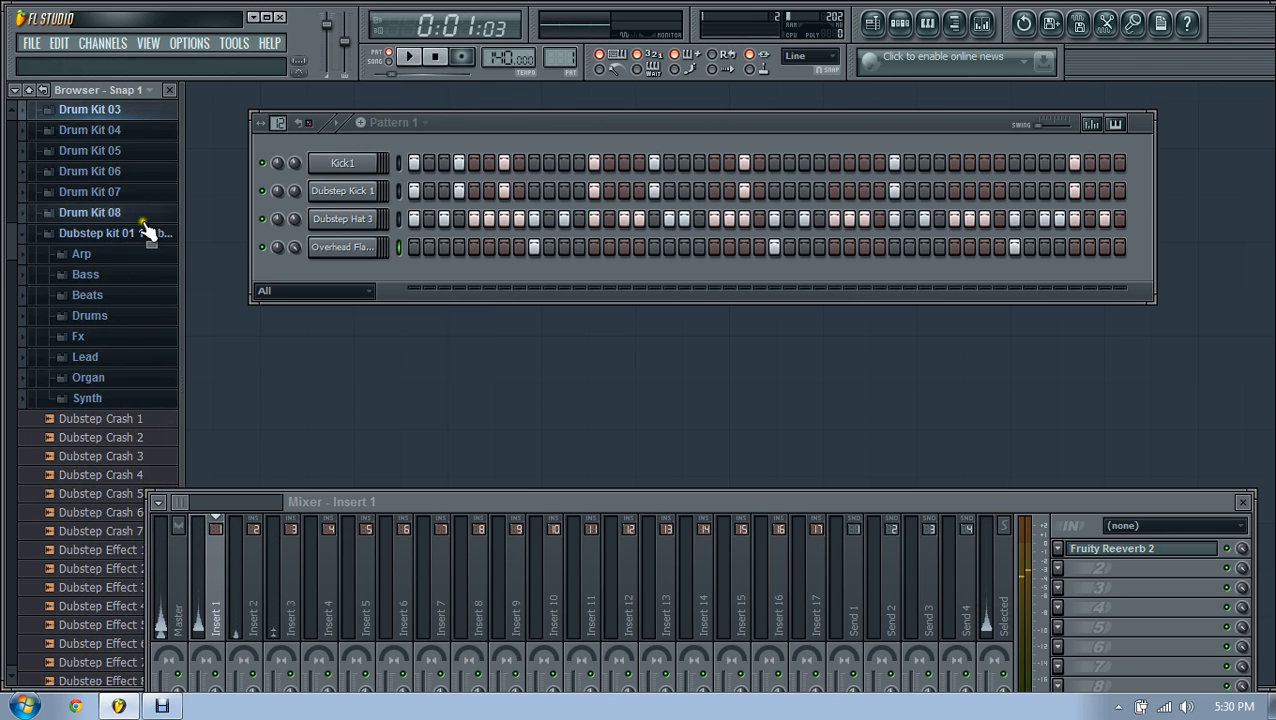
{"action": "scroll", "coordinate": [83, 399], "scroll_direction": "down", "scroll_amount": 7}
{"action": "scroll", "coordinate": [95, 300], "scroll_direction": "down", "scroll_amount": 12}
{"action": "scroll", "coordinate": [100, 290], "scroll_direction": "up", "scroll_amount": 6}
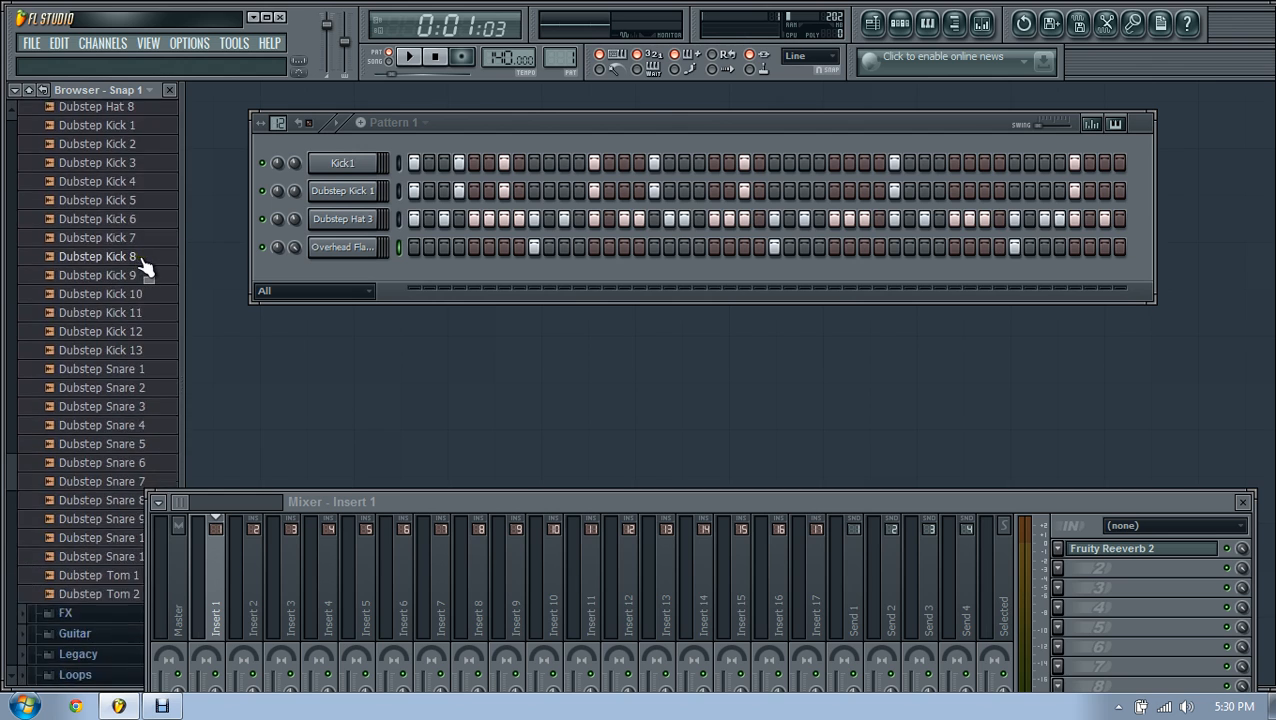
{"action": "scroll", "coordinate": [143, 265], "scroll_direction": "up", "scroll_amount": 3}
Step: Audition the Dubstep Effect samples, including Dubstep Effect 11 and 3
{"action": "left_click", "coordinate": [140, 118]}
{"action": "scroll", "coordinate": [150, 160], "scroll_direction": "up", "scroll_amount": 3}
{"action": "left_click", "coordinate": [134, 205]}
{"action": "left_click", "coordinate": [125, 134]}
{"action": "scroll", "coordinate": [140, 185], "scroll_direction": "up", "scroll_amount": 2}
Step: Audition the dubstep crash samples, Dubstep Crash 3 down to Dubstep Crash 1
{"action": "left_click", "coordinate": [135, 171]}
{"action": "left_click", "coordinate": [137, 152]}
{"action": "left_click", "coordinate": [137, 134]}
{"action": "left_click", "coordinate": [138, 118]}
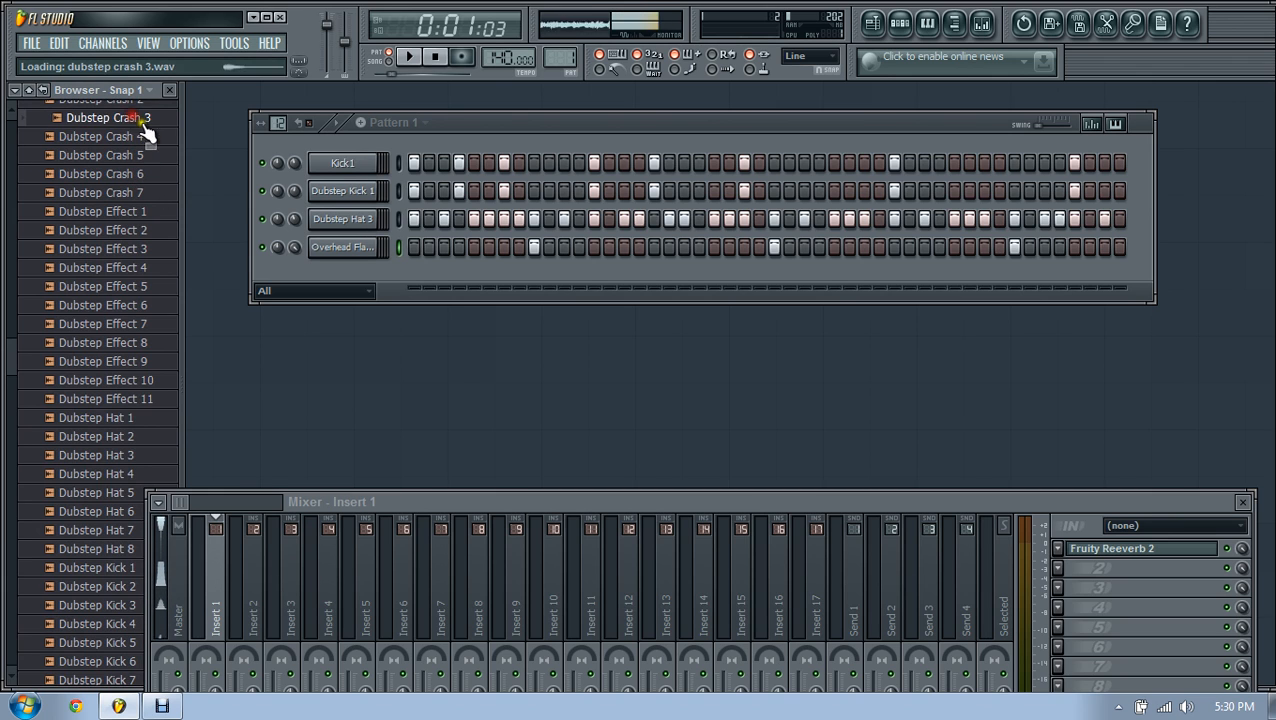
{"action": "scroll", "coordinate": [150, 150], "scroll_direction": "up", "scroll_amount": 2}
{"action": "left_click", "coordinate": [138, 211]}
{"action": "left_click", "coordinate": [138, 192]}
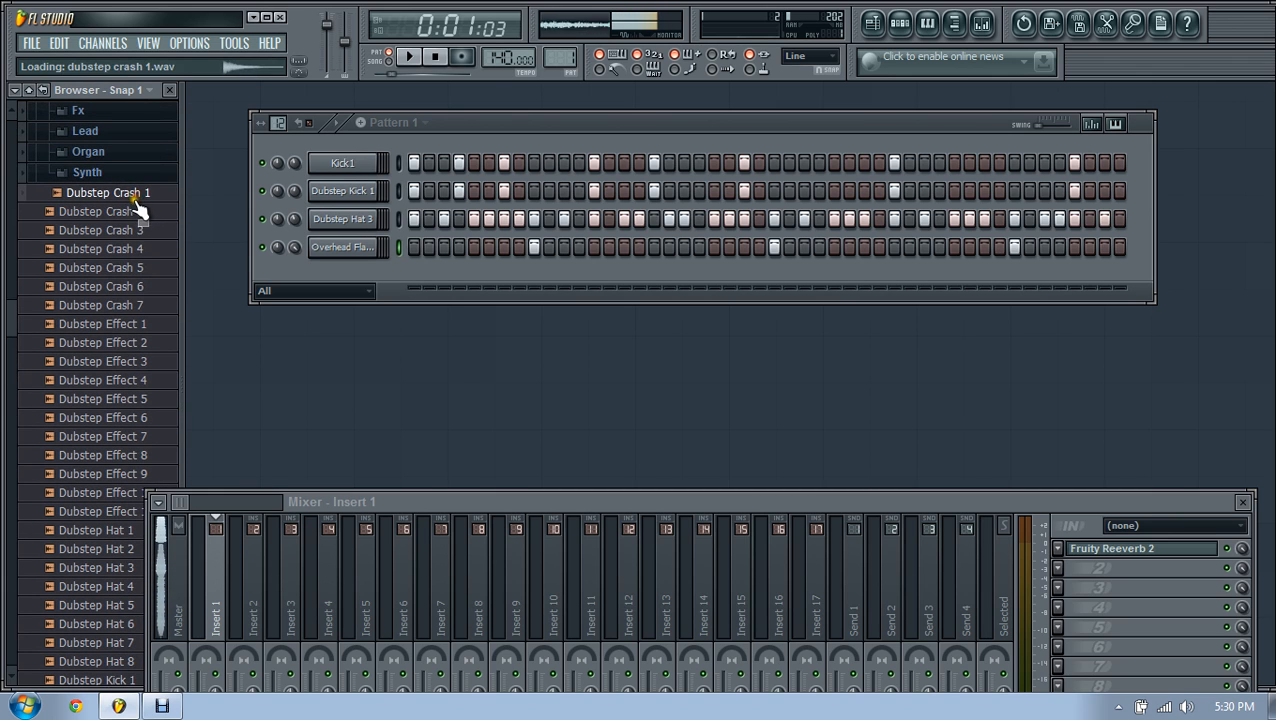
{"action": "scroll", "coordinate": [135, 215], "scroll_direction": "down", "scroll_amount": 15}
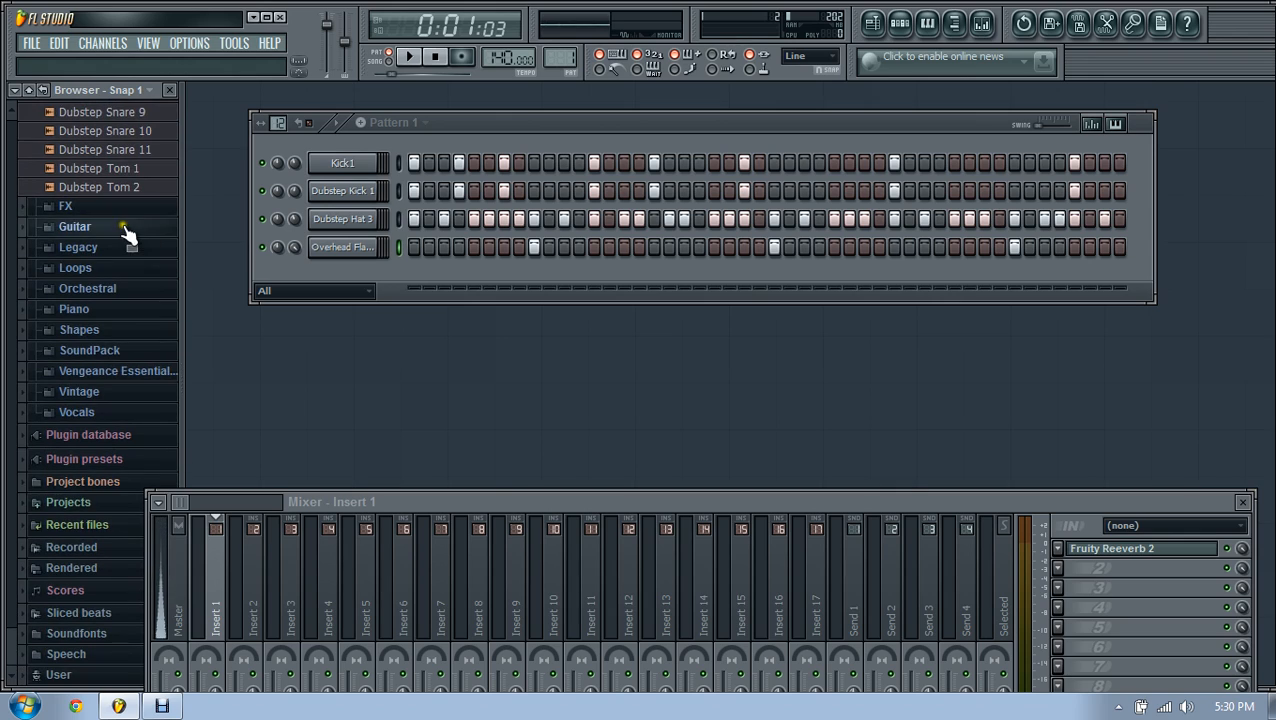
Step: Browse the SoundPack kits and Loopz & Soundz folders, stopping playback
{"action": "left_click", "coordinate": [147, 362]}
{"action": "left_click", "coordinate": [137, 184]}
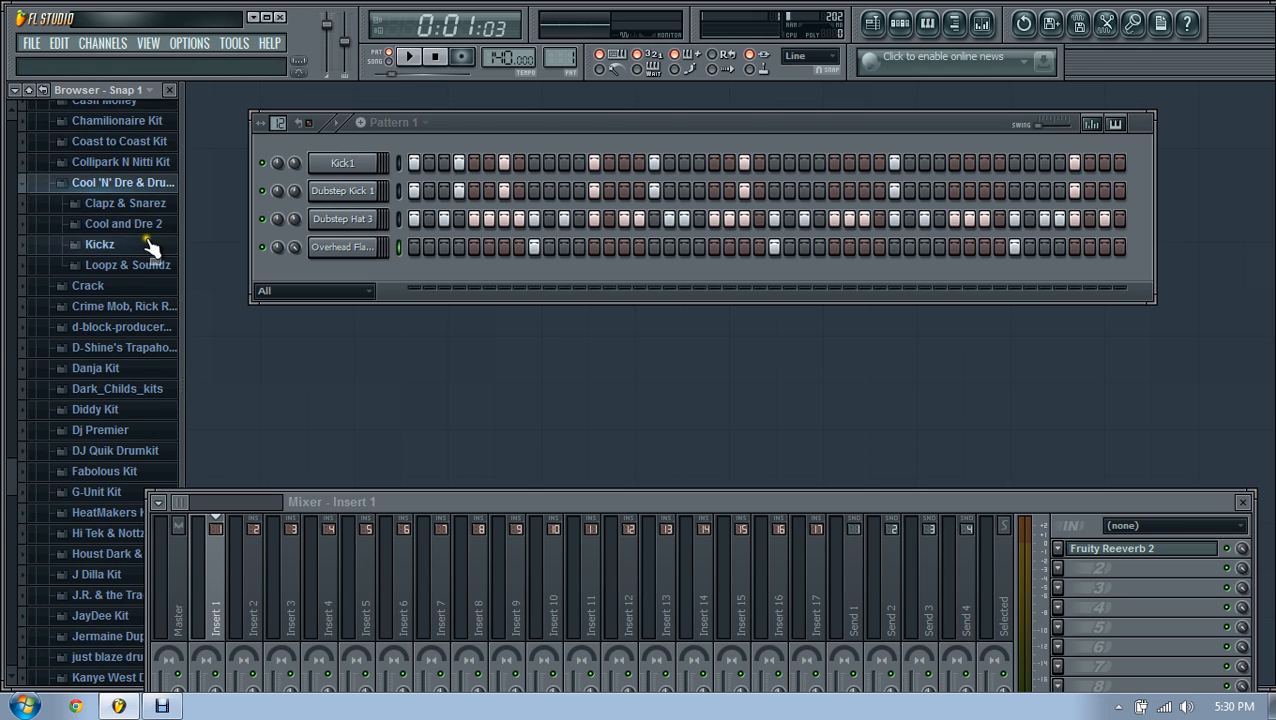
{"action": "left_click", "coordinate": [140, 267]}
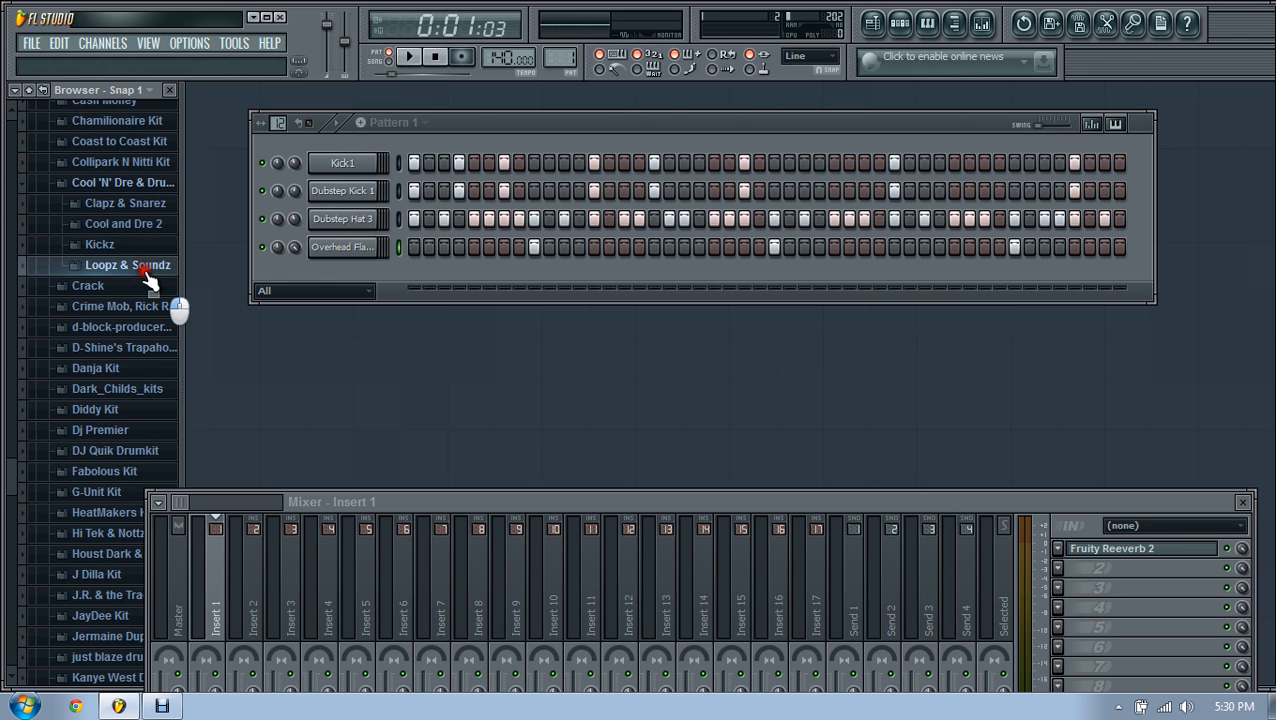
{"action": "left_click", "coordinate": [434, 57]}
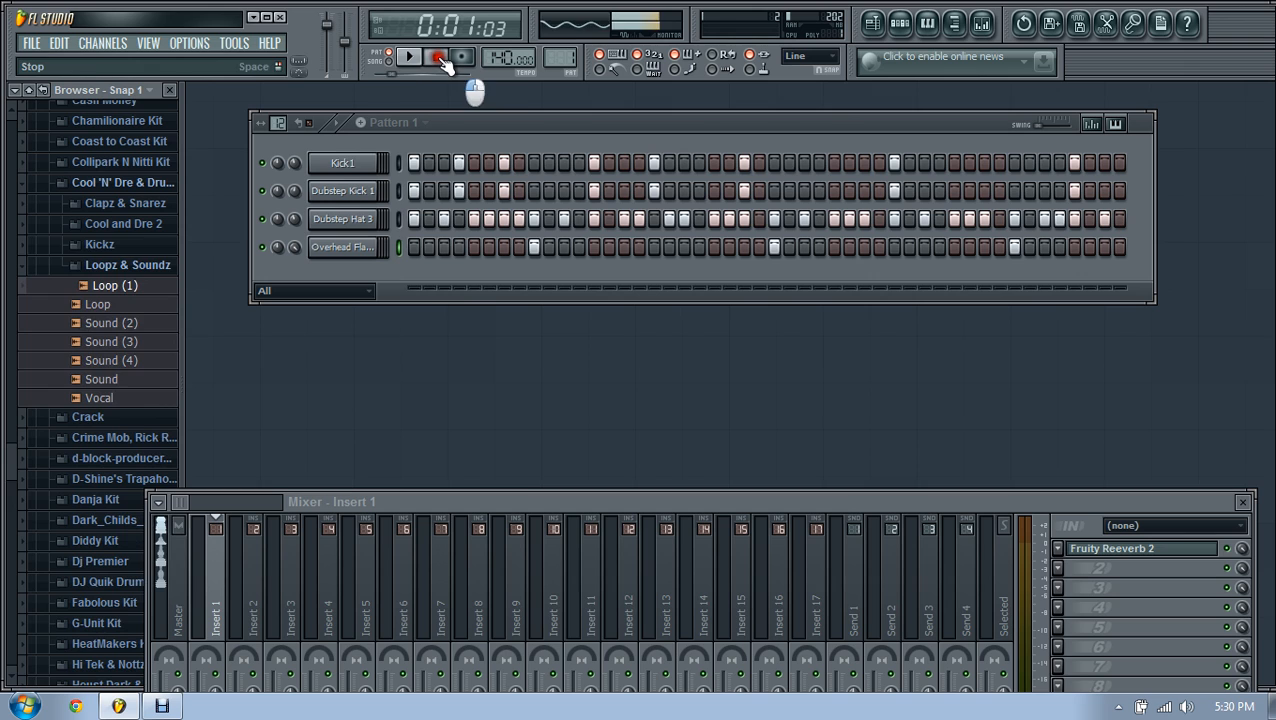
{"action": "left_click", "coordinate": [93, 264]}
{"action": "scroll", "coordinate": [97, 268], "scroll_direction": "down", "scroll_amount": 15}
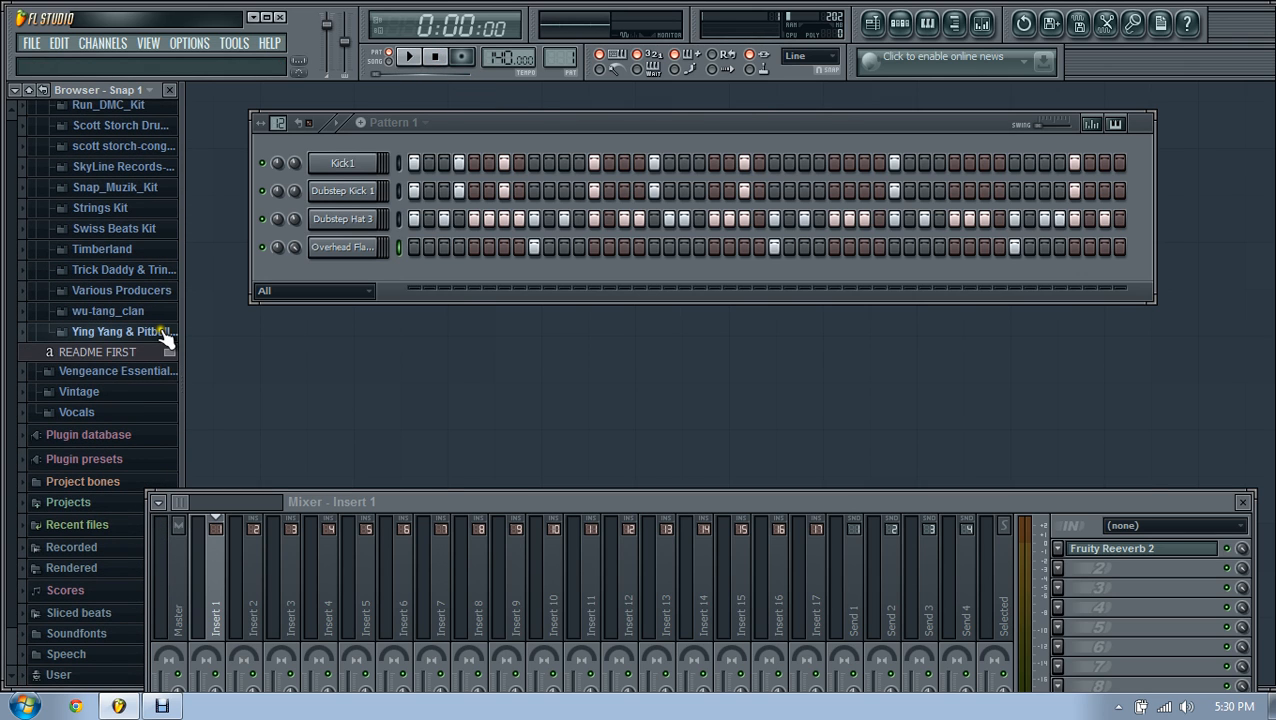
Step: Look through the Vocals and Synth folders of the dubstep kit
{"action": "left_click", "coordinate": [109, 413]}
{"action": "left_click", "coordinate": [128, 260]}
{"action": "scroll", "coordinate": [127, 270], "scroll_direction": "up", "scroll_amount": 5}
{"action": "scroll", "coordinate": [122, 262], "scroll_direction": "up", "scroll_amount": 15}
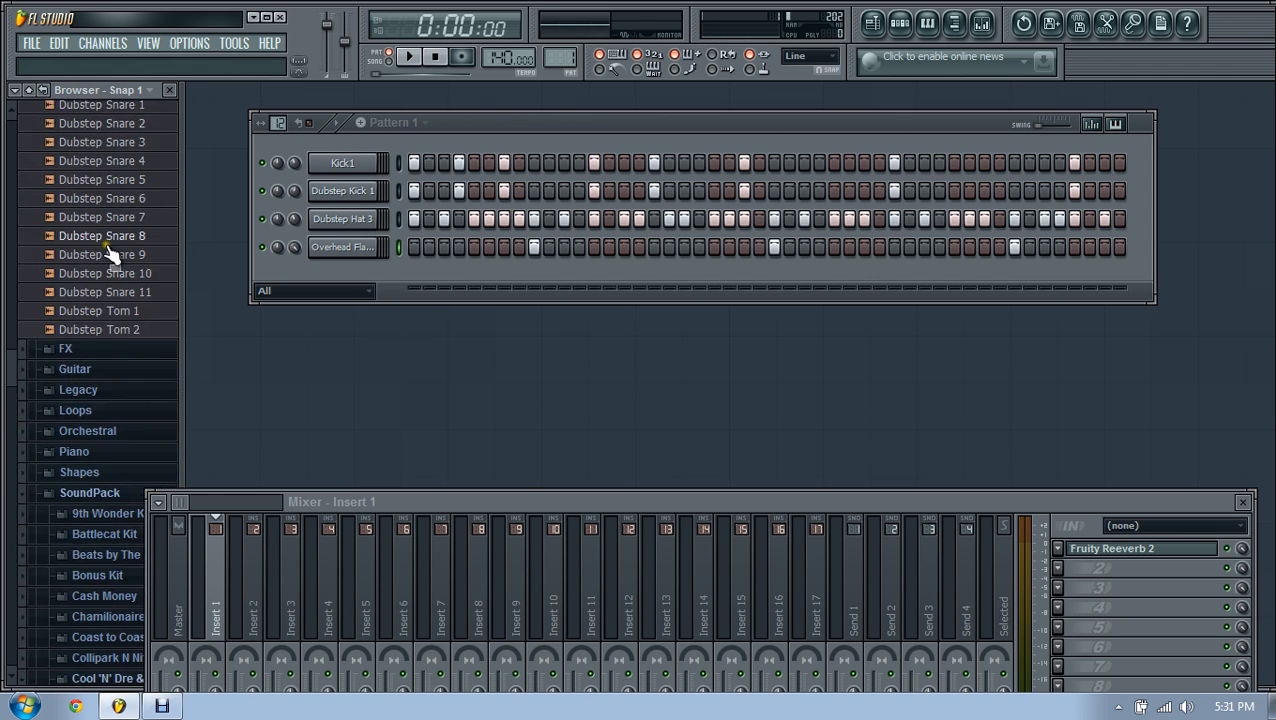
{"action": "scroll", "coordinate": [112, 254], "scroll_direction": "up", "scroll_amount": 12}
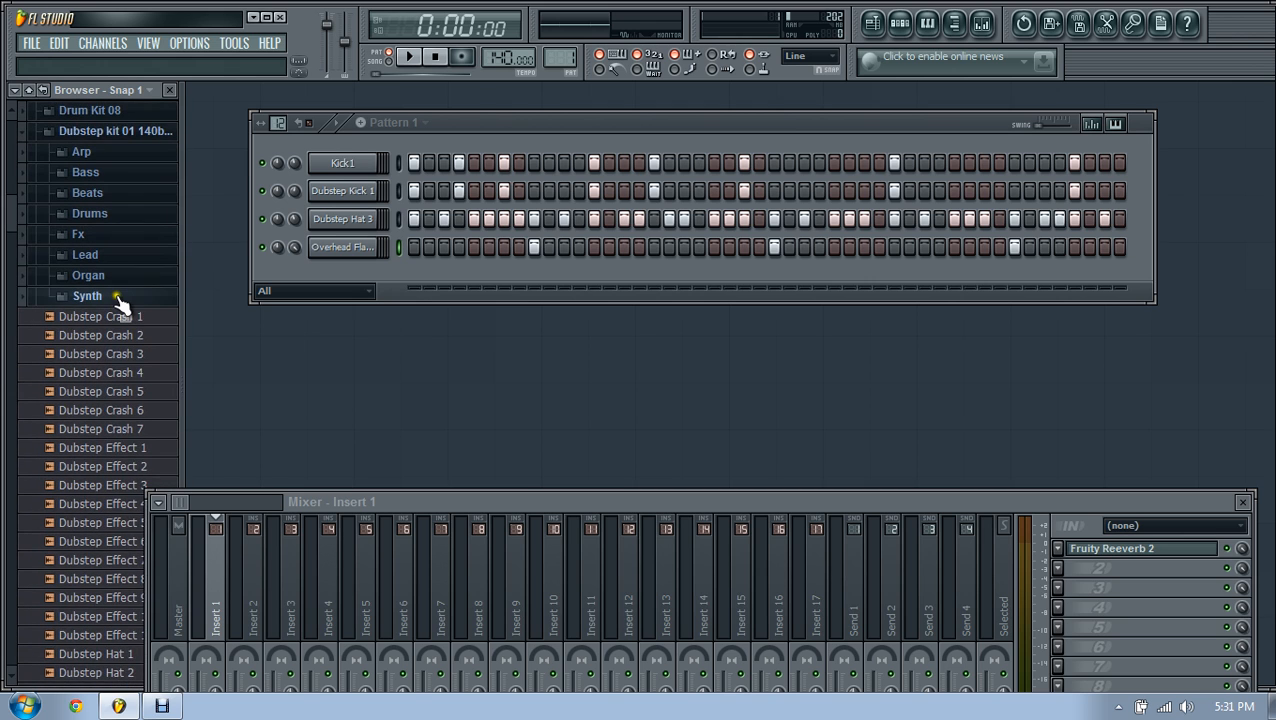
{"action": "left_click", "coordinate": [118, 298]}
{"action": "scroll", "coordinate": [131, 240], "scroll_direction": "up", "scroll_amount": 8}
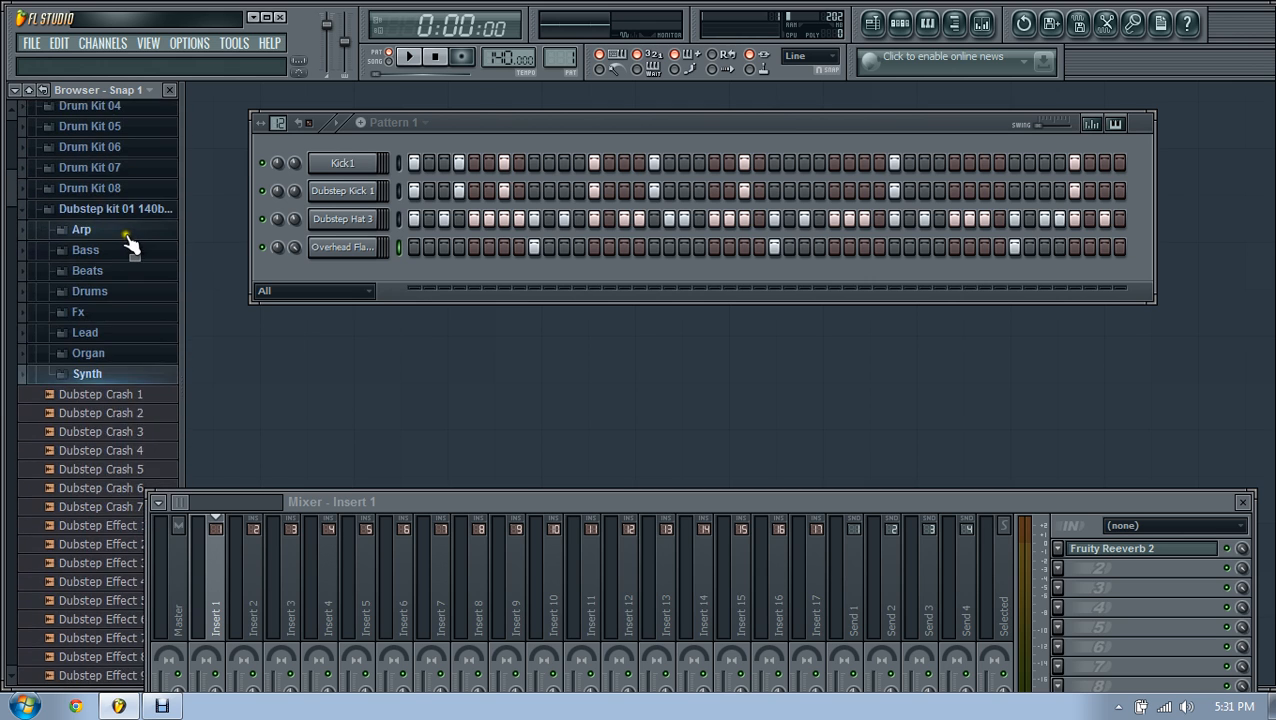
Step: Audition Drum Kit 08 samples such as FLS_cd3_tak, FLS_ck3_tak, FLS_cr5_tak and FLS_ct4_sak
{"action": "left_click", "coordinate": [114, 296]}
{"action": "left_click", "coordinate": [122, 189]}
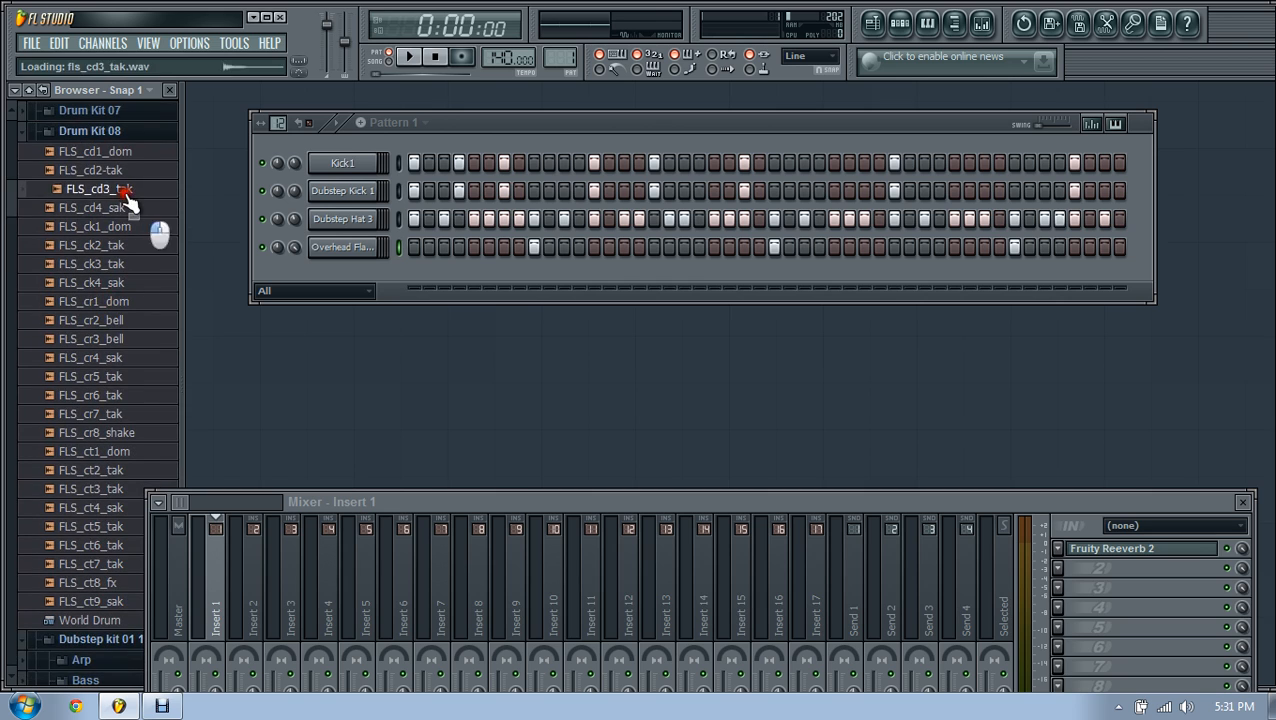
{"action": "left_click", "coordinate": [114, 171]}
{"action": "left_click", "coordinate": [106, 264]}
{"action": "left_click", "coordinate": [106, 376]}
{"action": "left_click", "coordinate": [110, 357]}
{"action": "left_click", "coordinate": [100, 413]}
{"action": "left_click", "coordinate": [100, 488]}
{"action": "left_click", "coordinate": [92, 507]}
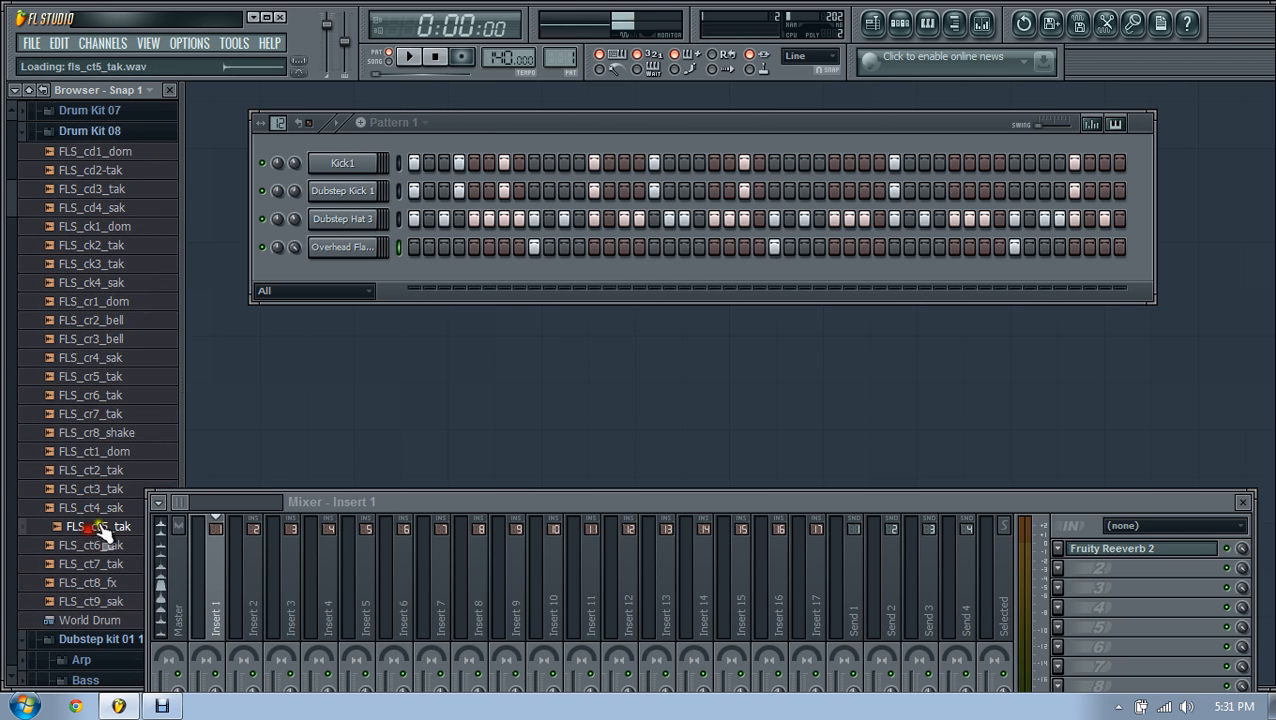
{"action": "scroll", "coordinate": [120, 296], "scroll_direction": "up", "scroll_amount": 7}
Step: Collapse Drum Kit 08, expand Drum Kit 01 and audition FLS Crash 01a
{"action": "left_click", "coordinate": [114, 296]}
{"action": "scroll", "coordinate": [117, 275], "scroll_direction": "up", "scroll_amount": 5}
{"action": "left_click", "coordinate": [114, 262]}
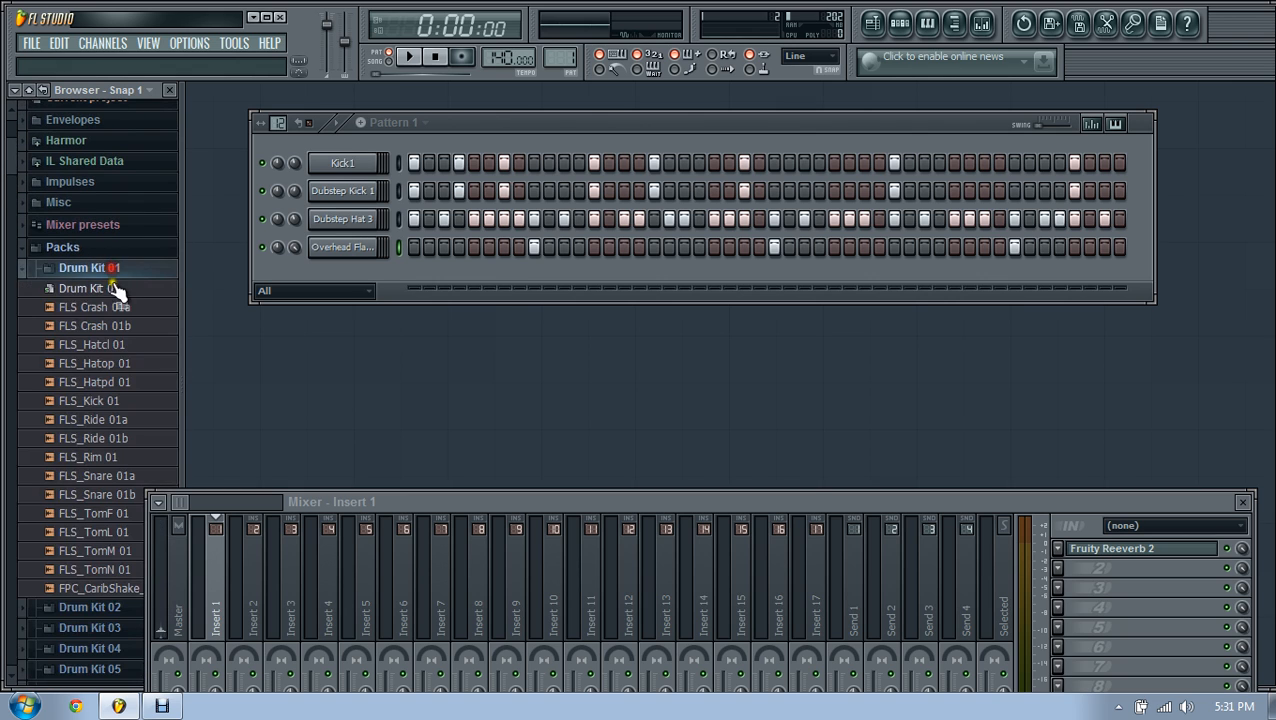
{"action": "left_click", "coordinate": [119, 308]}
Step: Add FLS Crash 01a as a new channel, show its settings and close the Mixer
{"action": "left_click_drag", "start_coordinate": [120, 314], "coordinate": [352, 274]}
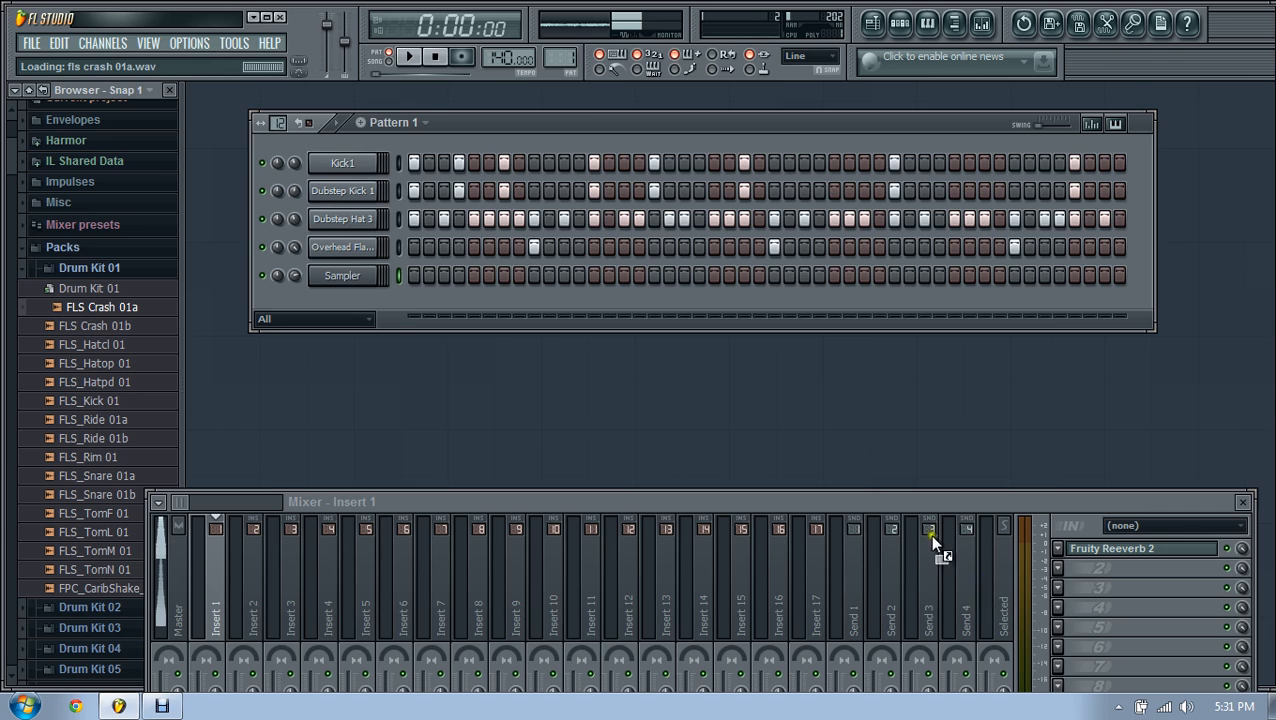
{"action": "left_click", "coordinate": [366, 279]}
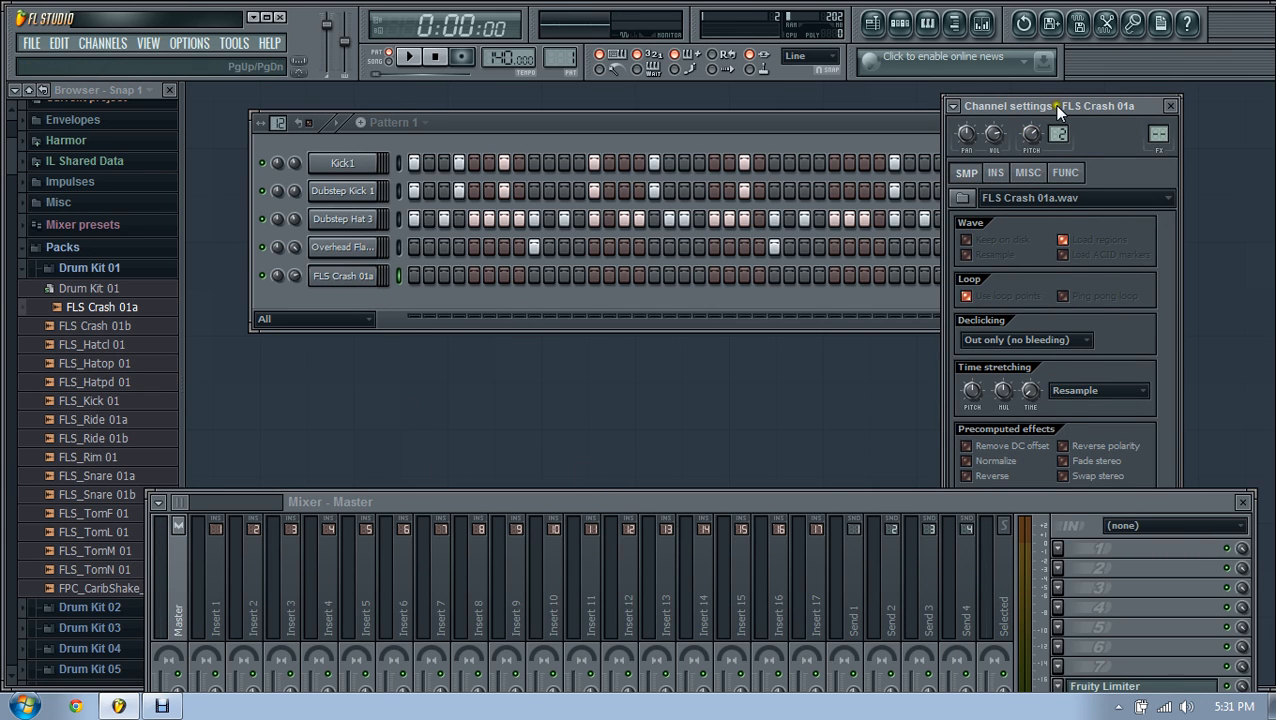
{"action": "left_click_drag", "start_coordinate": [1057, 106], "coordinate": [930, 80]}
{"action": "left_click", "coordinate": [974, 503]}
{"action": "key", "text": "F9"}
{"action": "left_click", "coordinate": [884, 548]}
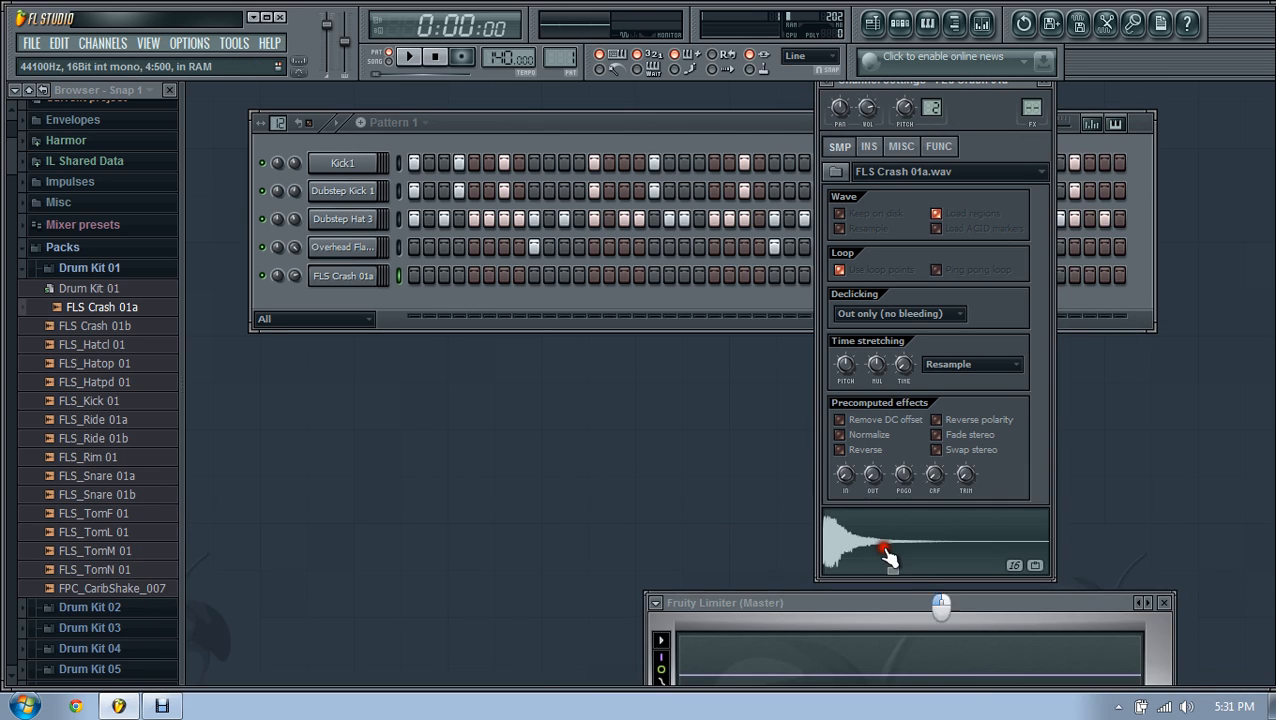
Step: Turn down the FLS Crash 01a channel's volume and preview it at the lower level
{"action": "left_click", "coordinate": [1045, 82]}
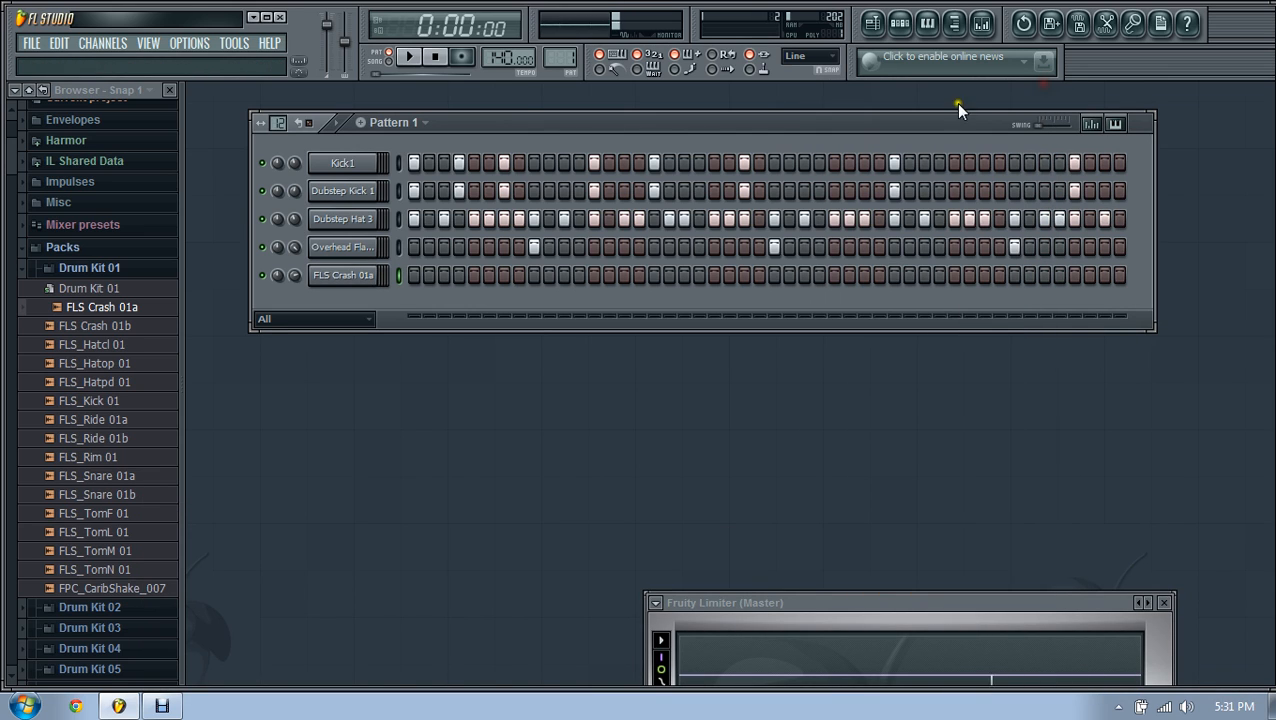
{"action": "left_click", "coordinate": [368, 276]}
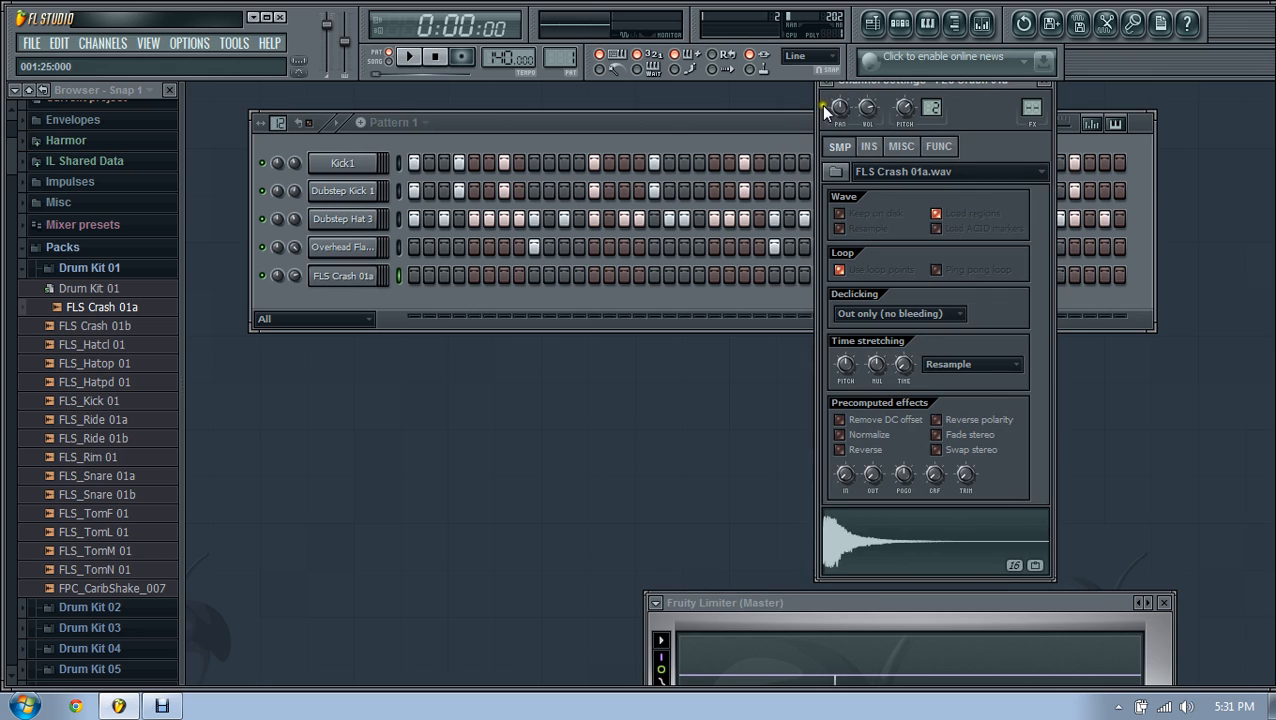
{"action": "left_click", "coordinate": [855, 535]}
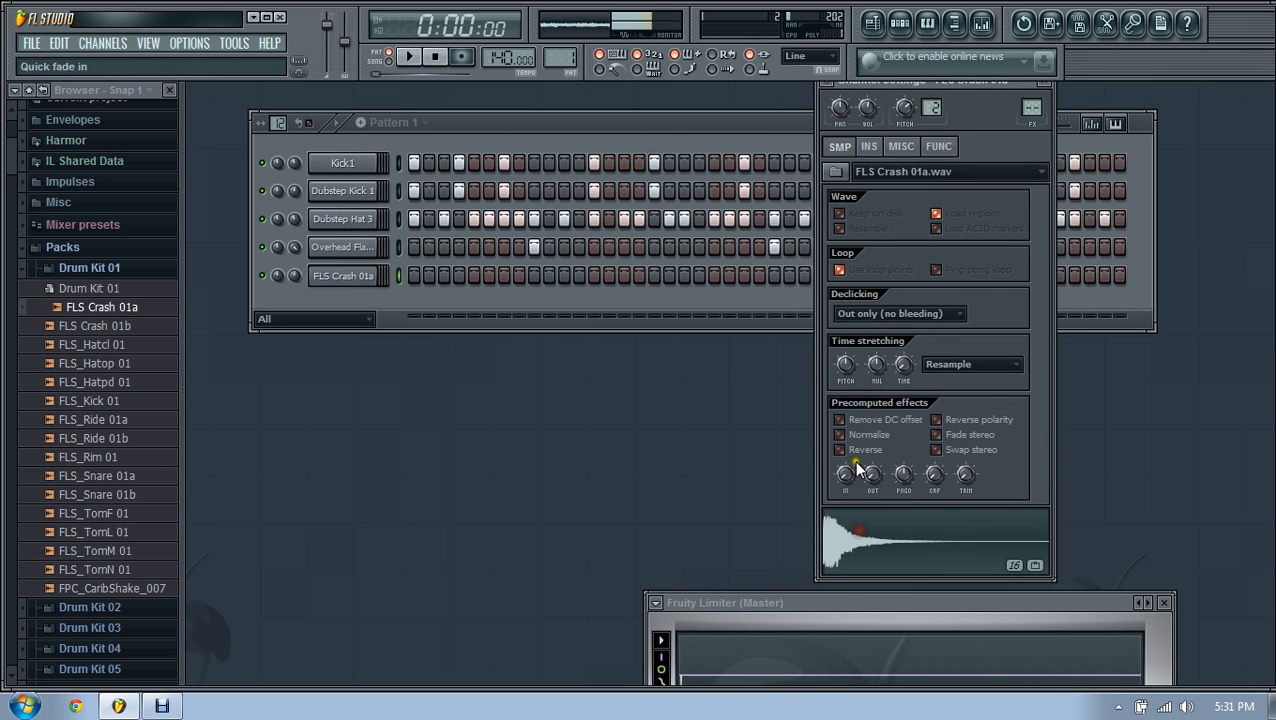
{"action": "left_click_drag", "start_coordinate": [867, 107], "coordinate": [868, 186]}
{"action": "left_click", "coordinate": [860, 538]}
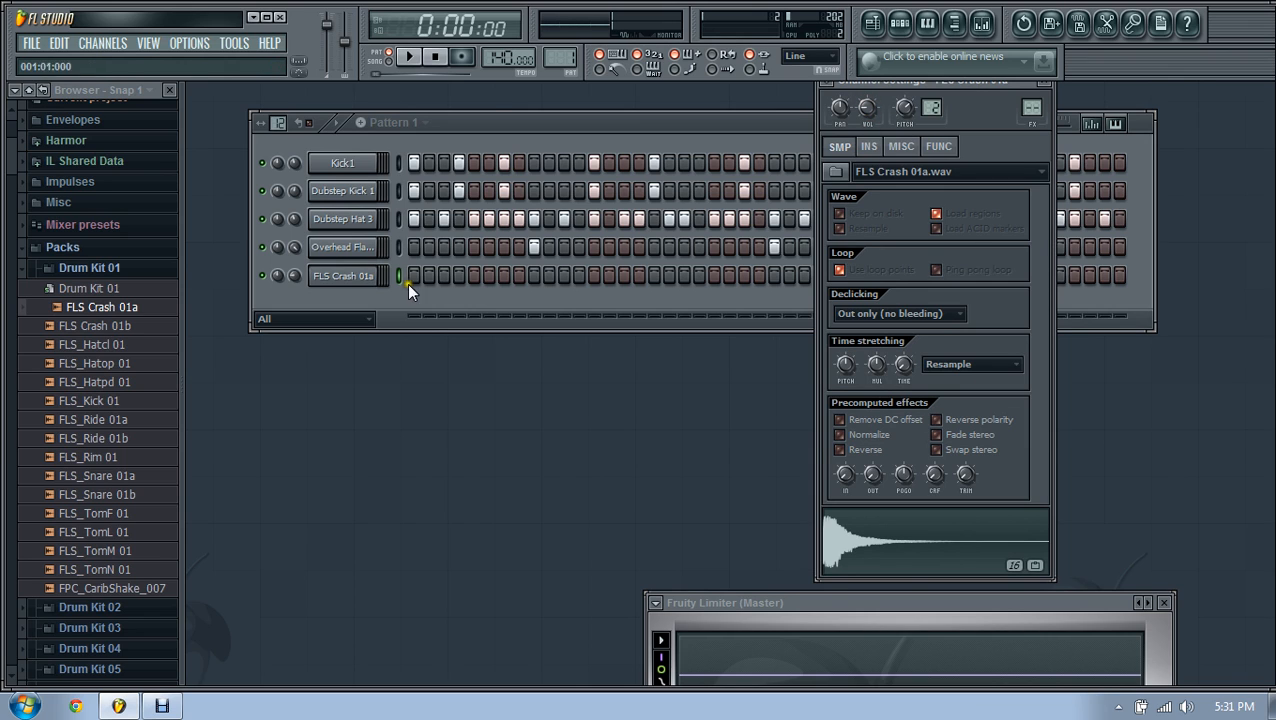
{"action": "left_click", "coordinate": [378, 287]}
Step: Place crash hits on step 9 and two later steps of the FLS Crash 01a row, auditioning them
{"action": "left_click", "coordinate": [531, 276]}
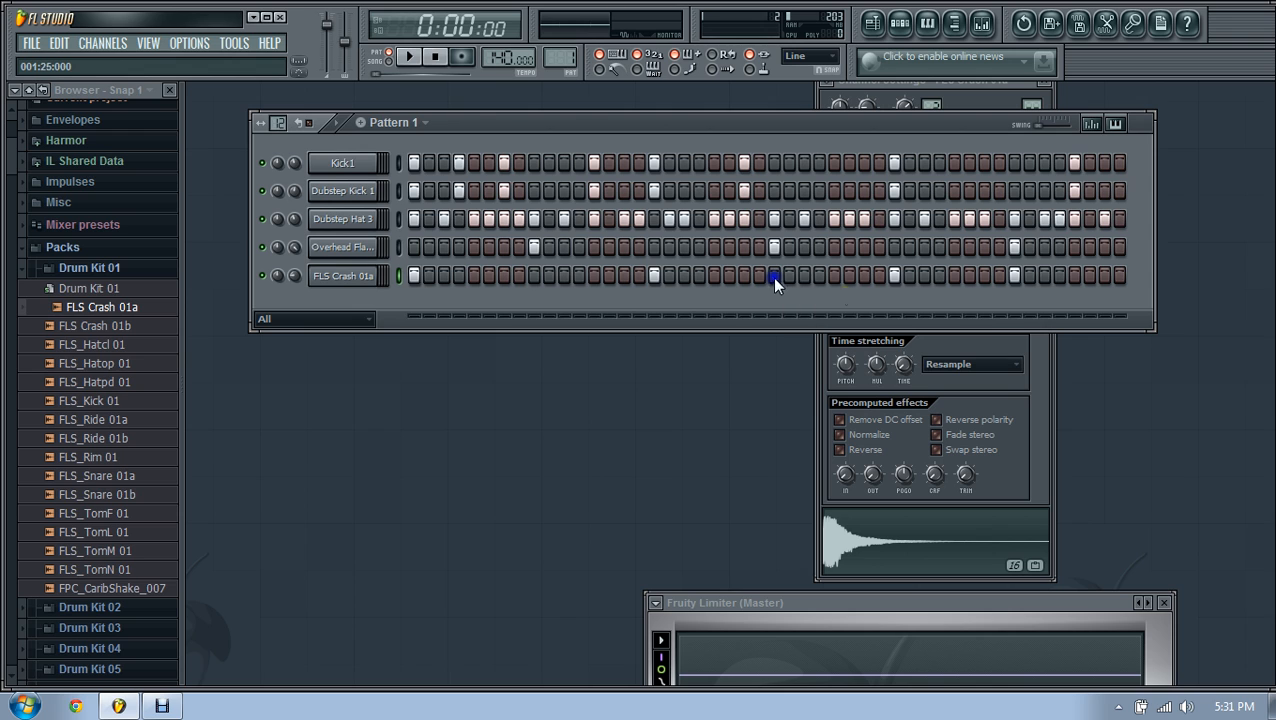
{"action": "left_click", "coordinate": [413, 58]}
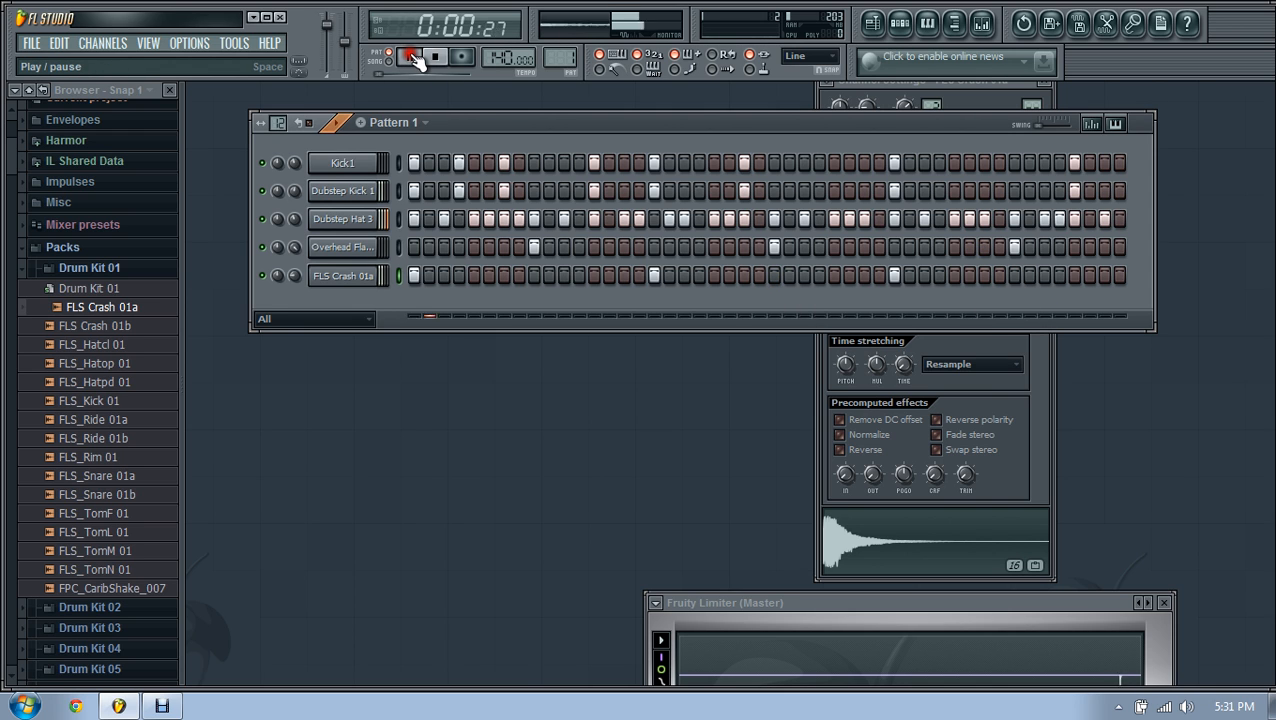
{"action": "left_click", "coordinate": [368, 280]}
{"action": "left_click", "coordinate": [368, 280]}
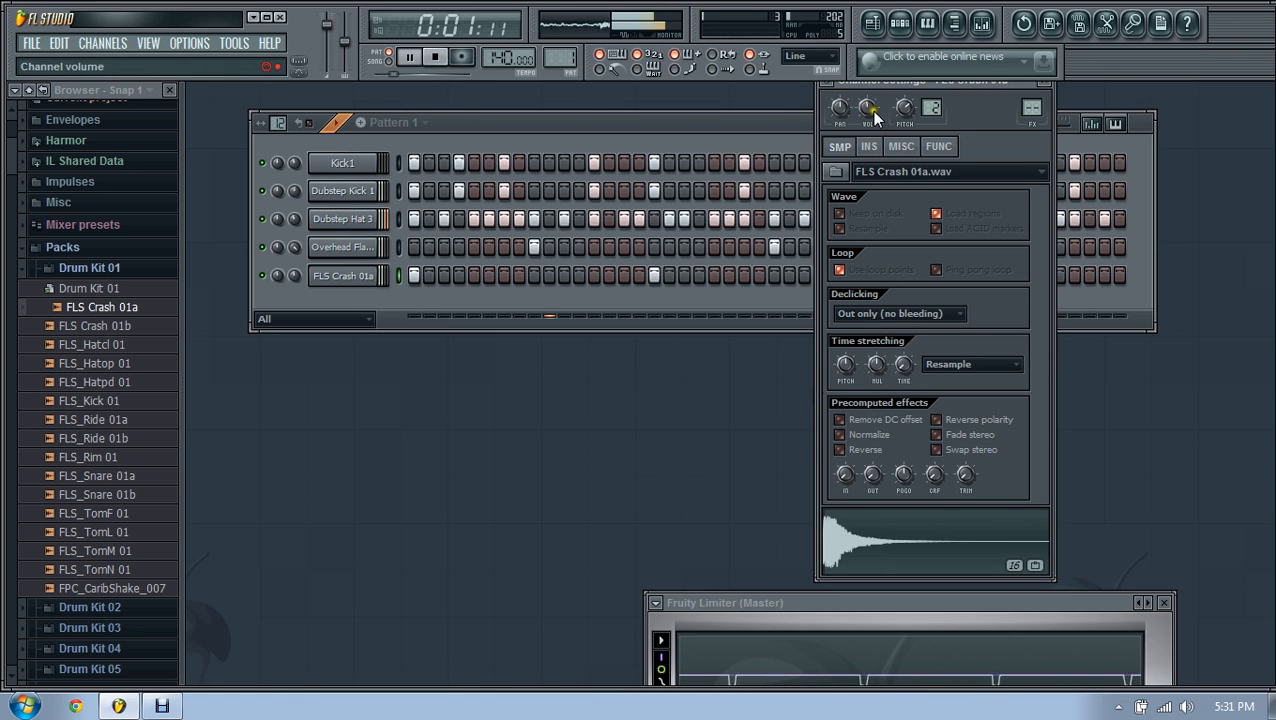
{"action": "left_click", "coordinate": [1046, 90]}
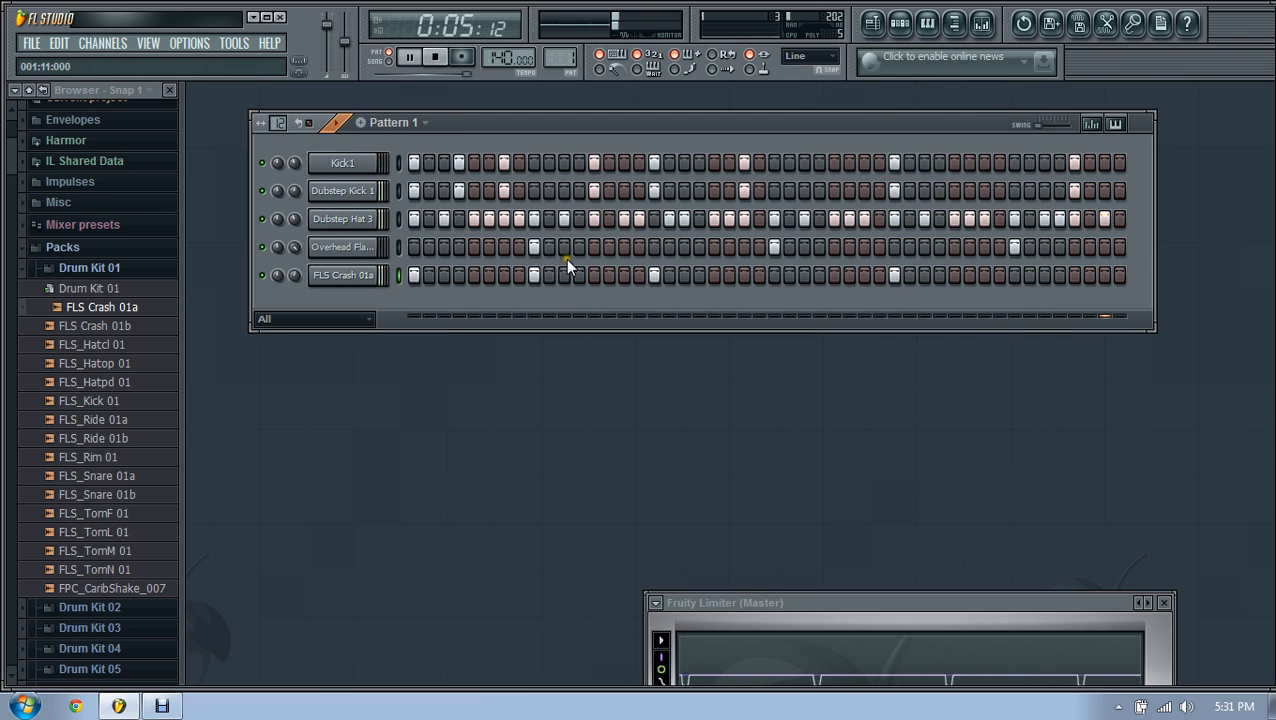
{"action": "left_click", "coordinate": [773, 275]}
{"action": "left_click", "coordinate": [1014, 275]}
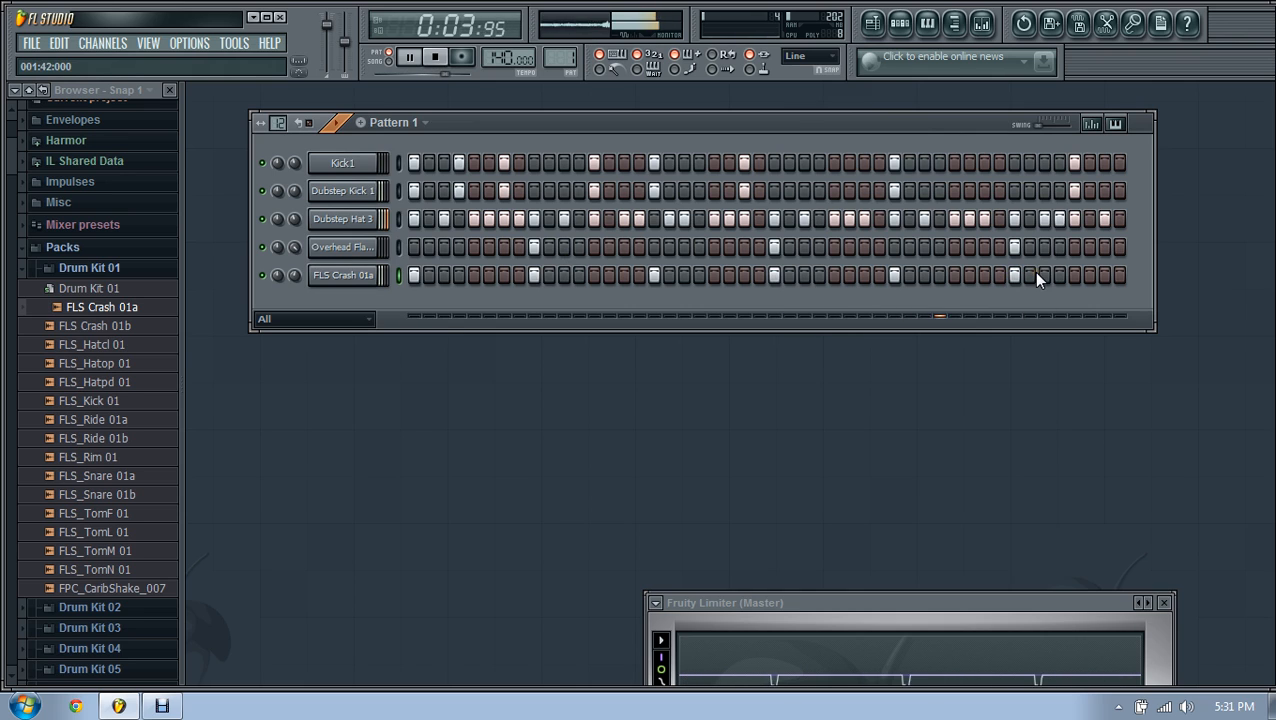
{"action": "left_click", "coordinate": [434, 57]}
Step: Raise the 2nd, 4th and 6th crash notes' velocities to maximum
{"action": "left_click", "coordinate": [427, 271]}
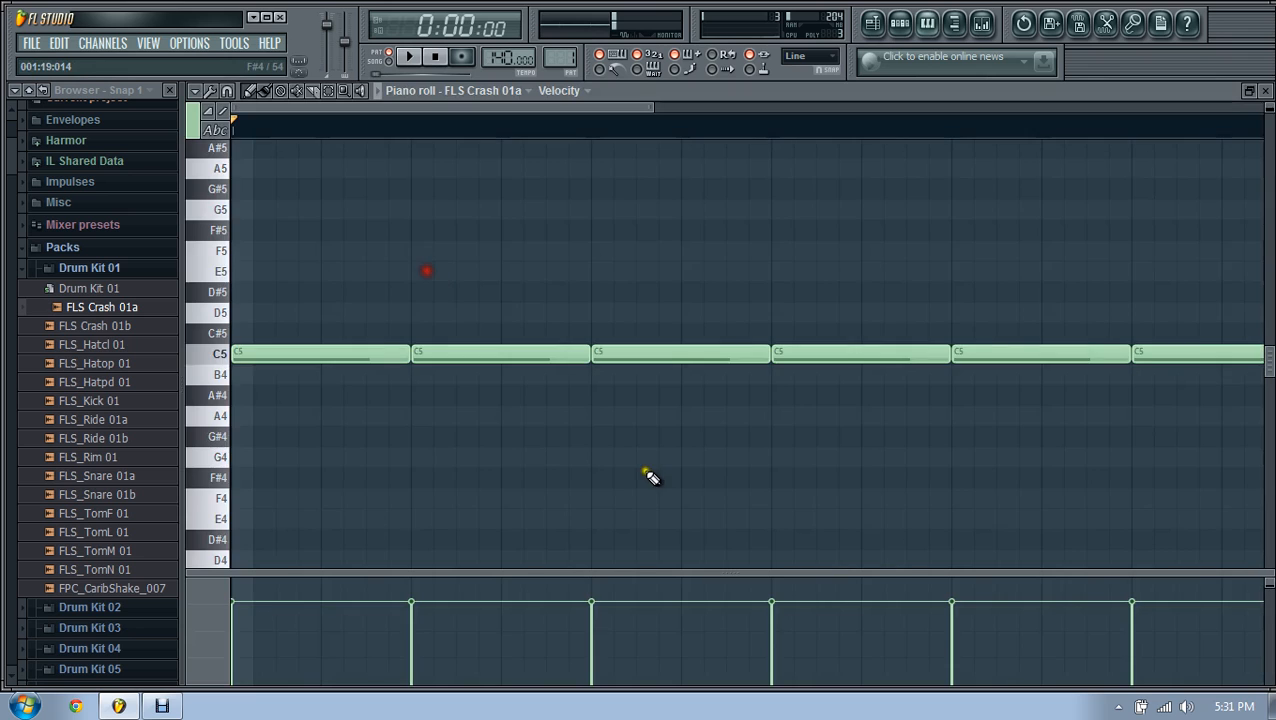
{"action": "scroll", "coordinate": [653, 484], "scroll_direction": "down", "scroll_amount": 3}
{"action": "left_click_drag", "start_coordinate": [651, 107], "coordinate": [1204, 107]}
{"action": "left_click", "coordinate": [309, 580]}
{"action": "left_click", "coordinate": [464, 580]}
{"action": "left_click_drag", "start_coordinate": [620, 602], "coordinate": [600, 509]}
Step: Lower the 5th, 4th (~83%), 3rd (~70%) and 1st crash velocities, then play to check
{"action": "left_click", "coordinate": [543, 613]}
{"action": "left_click", "coordinate": [463, 592]}
{"action": "left_click", "coordinate": [403, 611]}
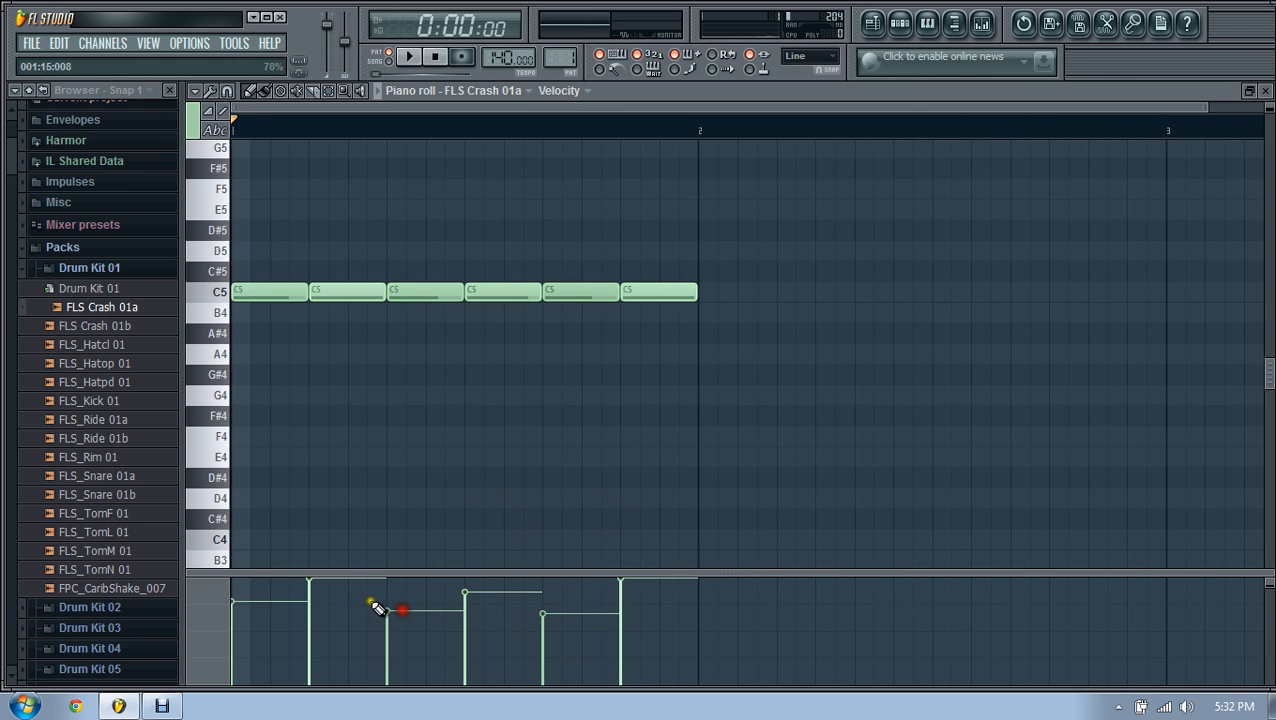
{"action": "left_click", "coordinate": [244, 611]}
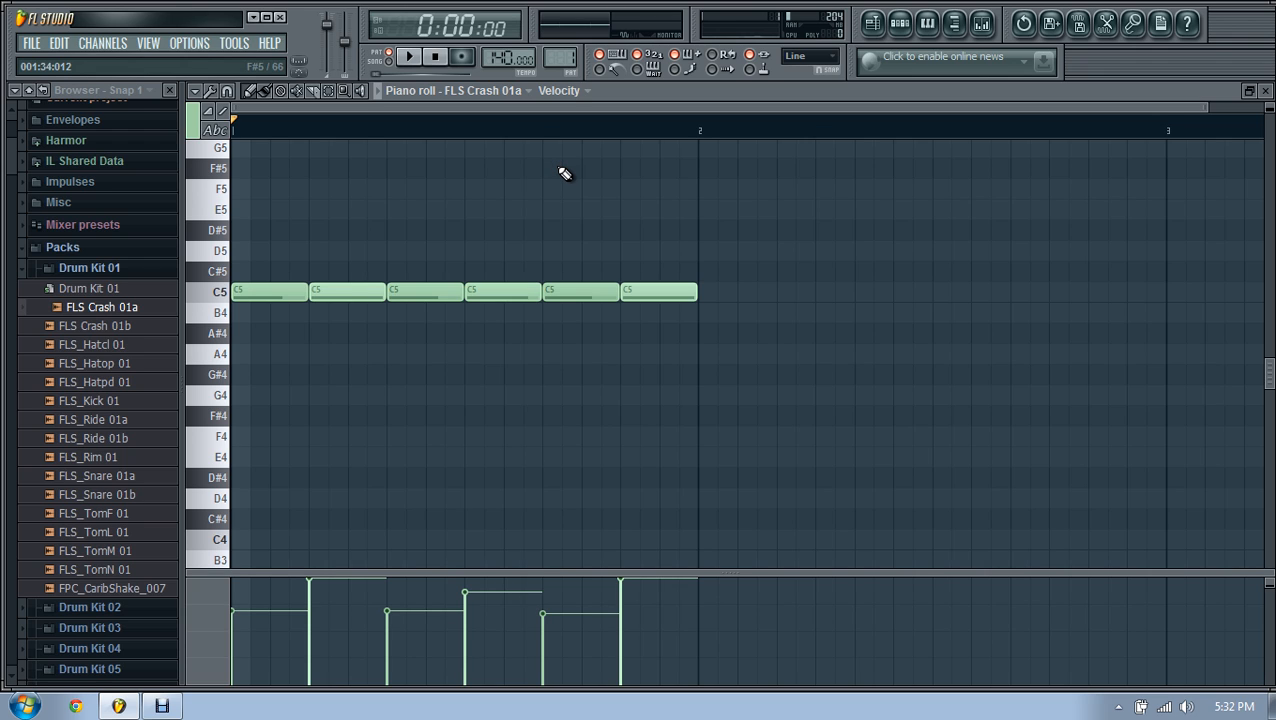
{"action": "left_click", "coordinate": [409, 57]}
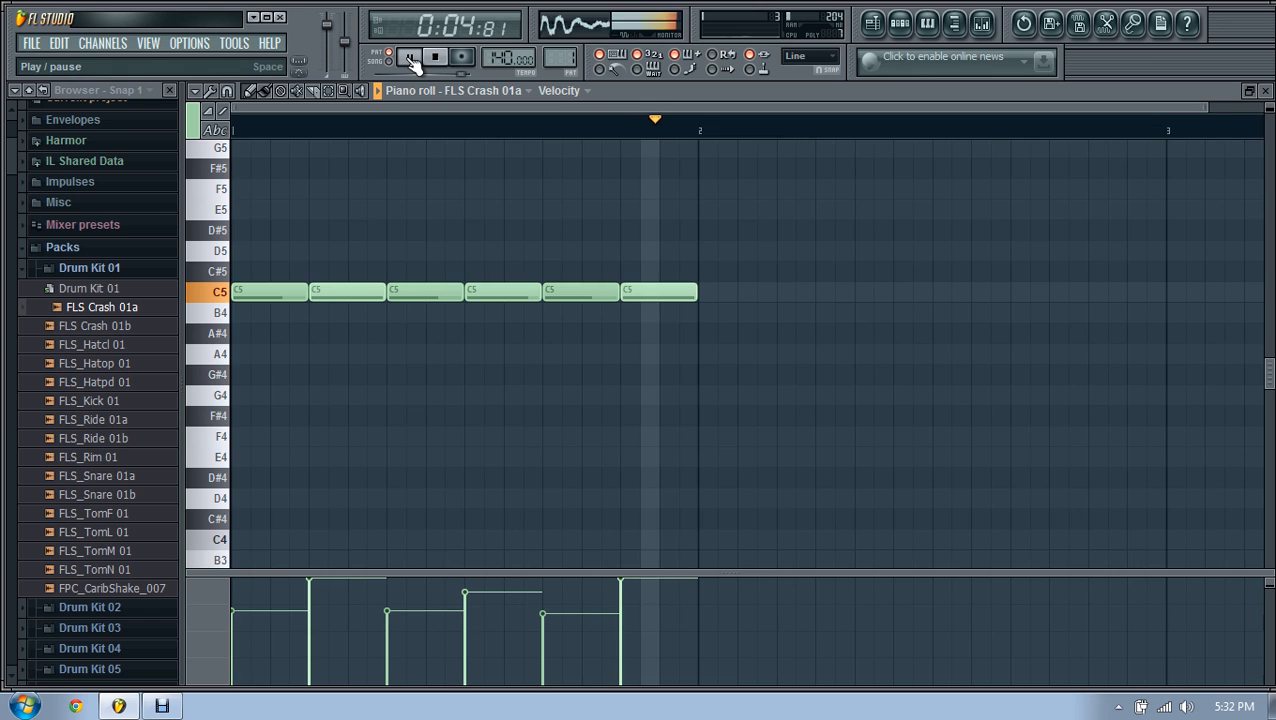
{"action": "left_click", "coordinate": [410, 58]}
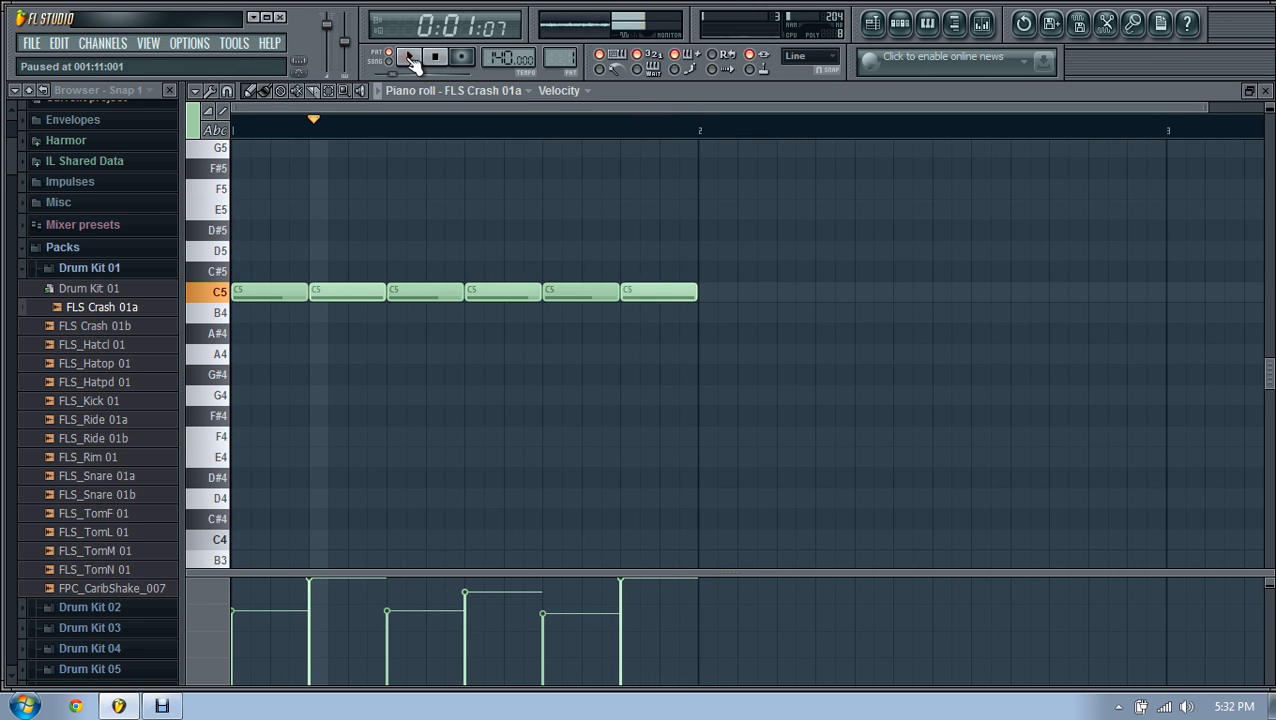
Step: Close the piano roll, play FLS Crash 01a soloed, then unsolo it and stop
{"action": "left_click", "coordinate": [1265, 90]}
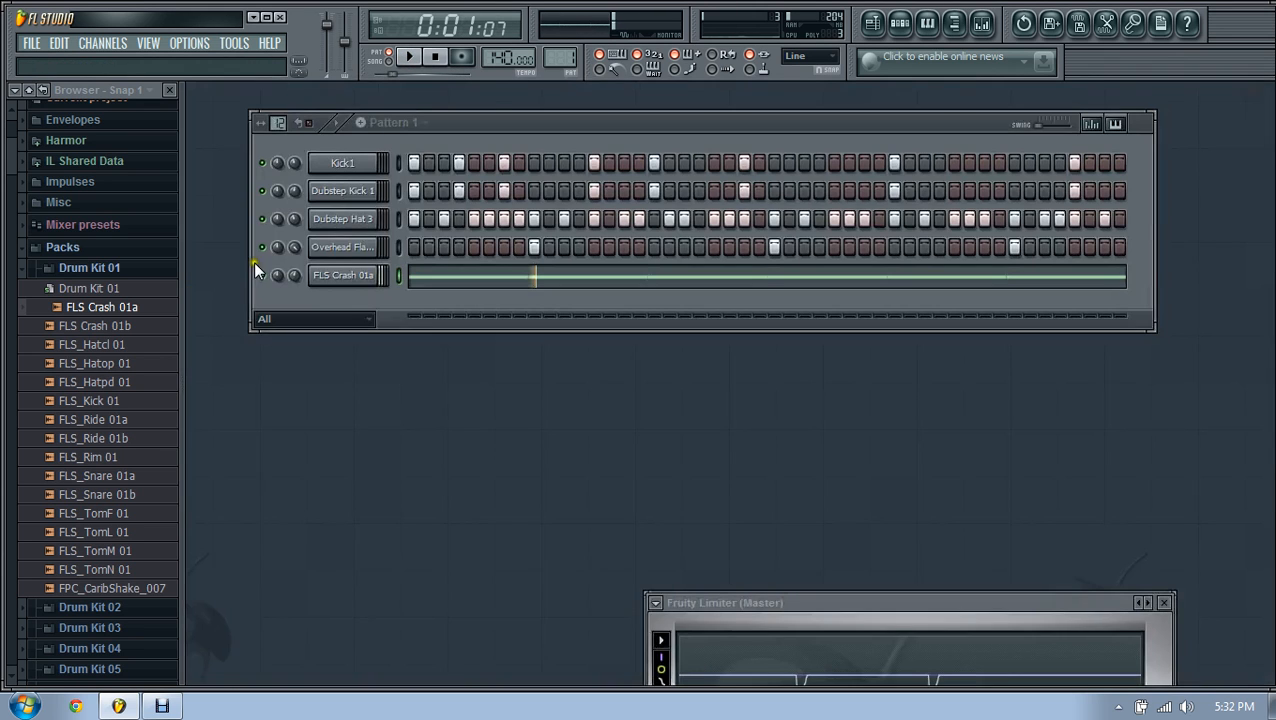
{"action": "right_click", "coordinate": [262, 275]}
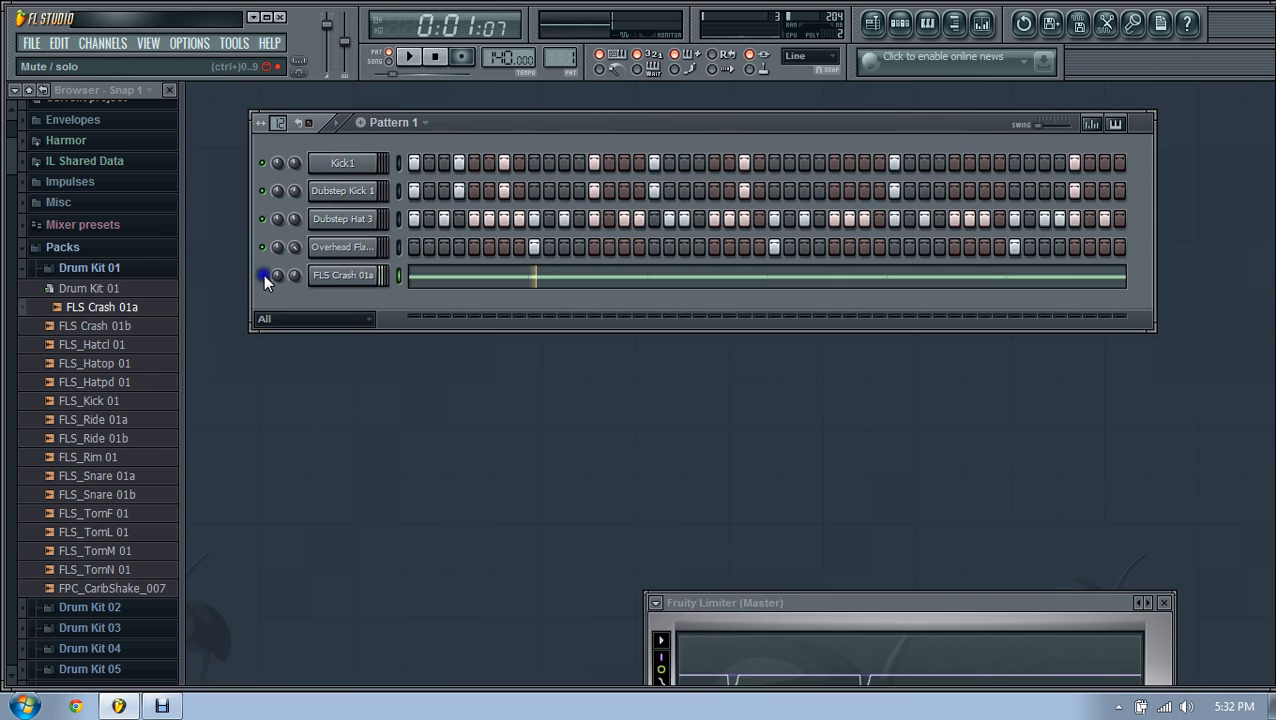
{"action": "left_click", "coordinate": [436, 58]}
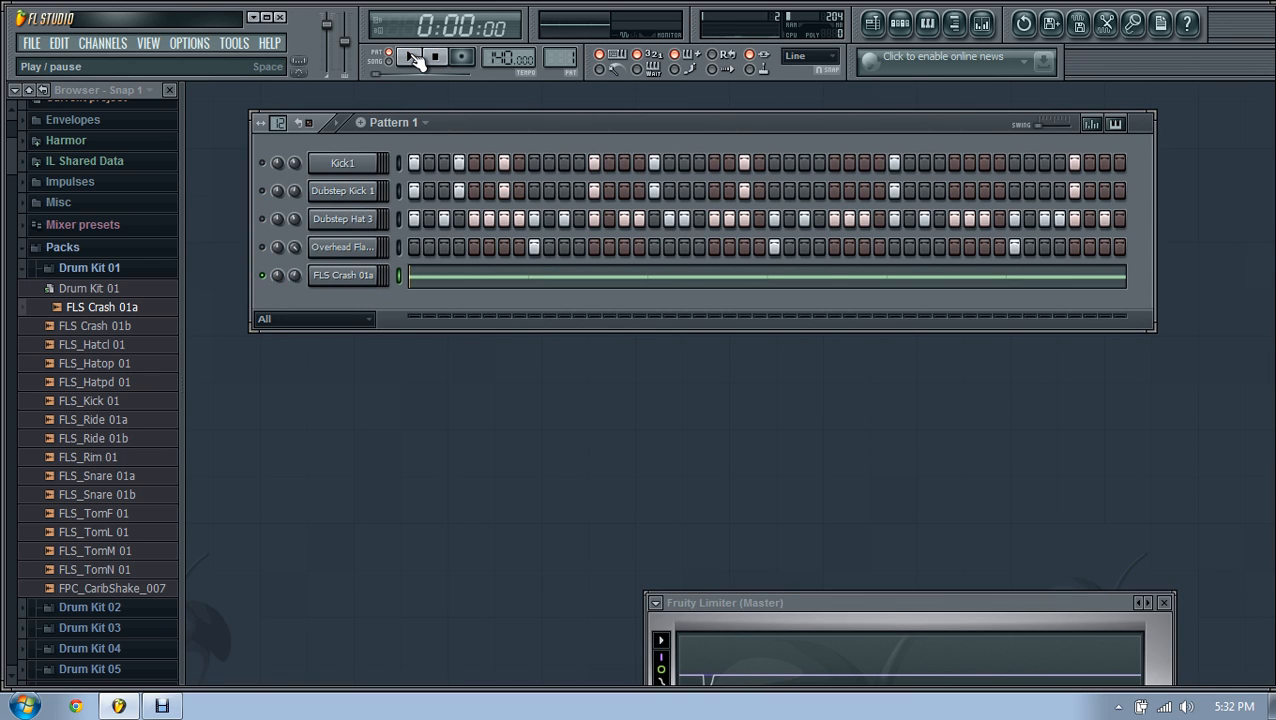
{"action": "left_click", "coordinate": [413, 58]}
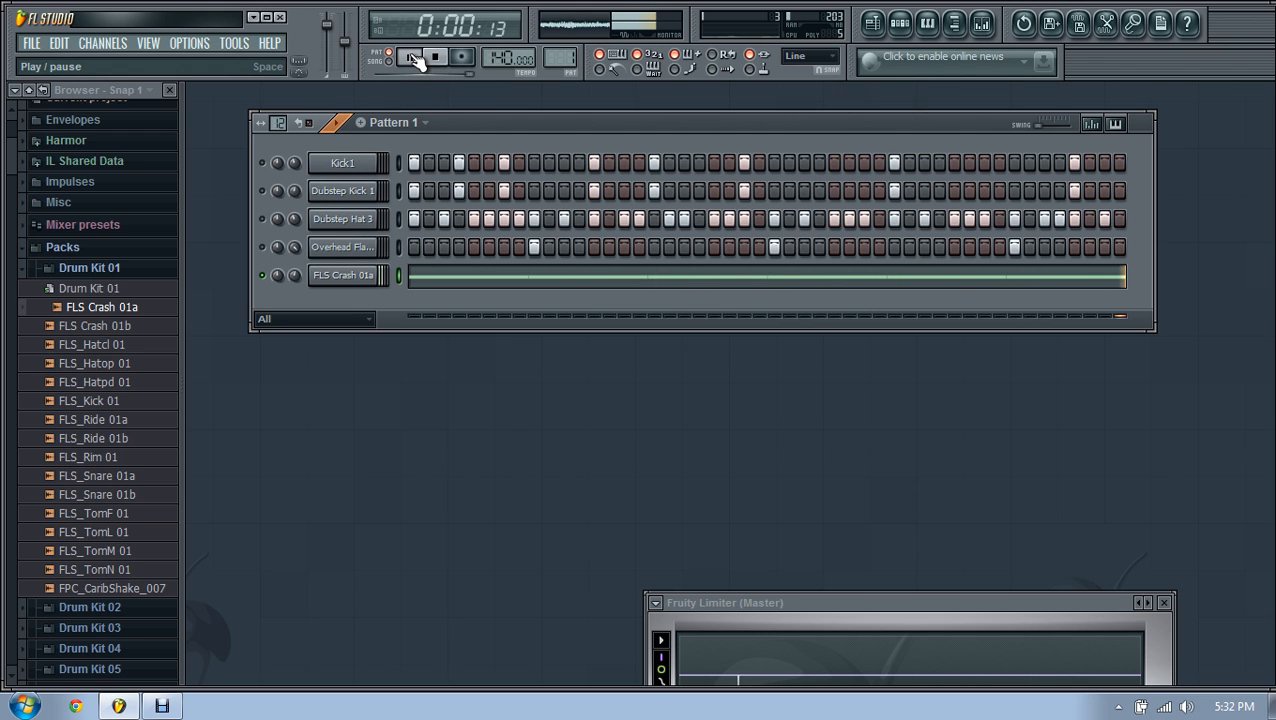
{"action": "left_click", "coordinate": [414, 58]}
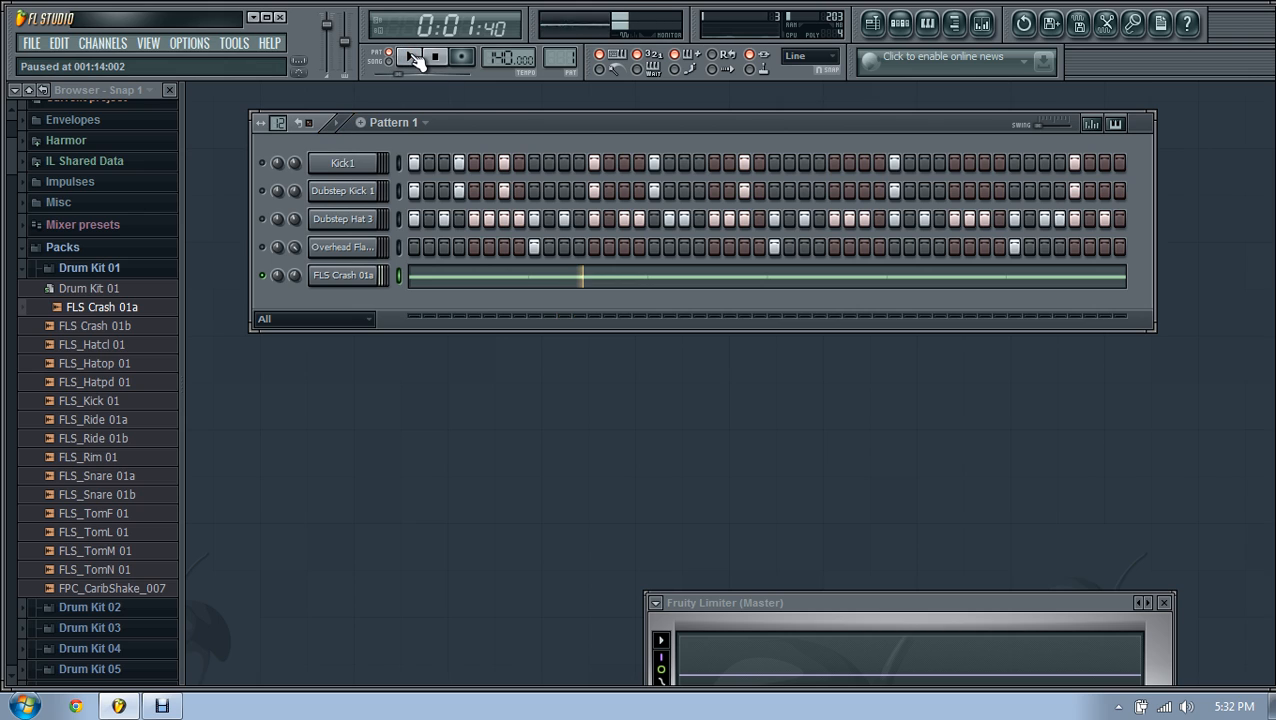
{"action": "right_click", "coordinate": [286, 289]}
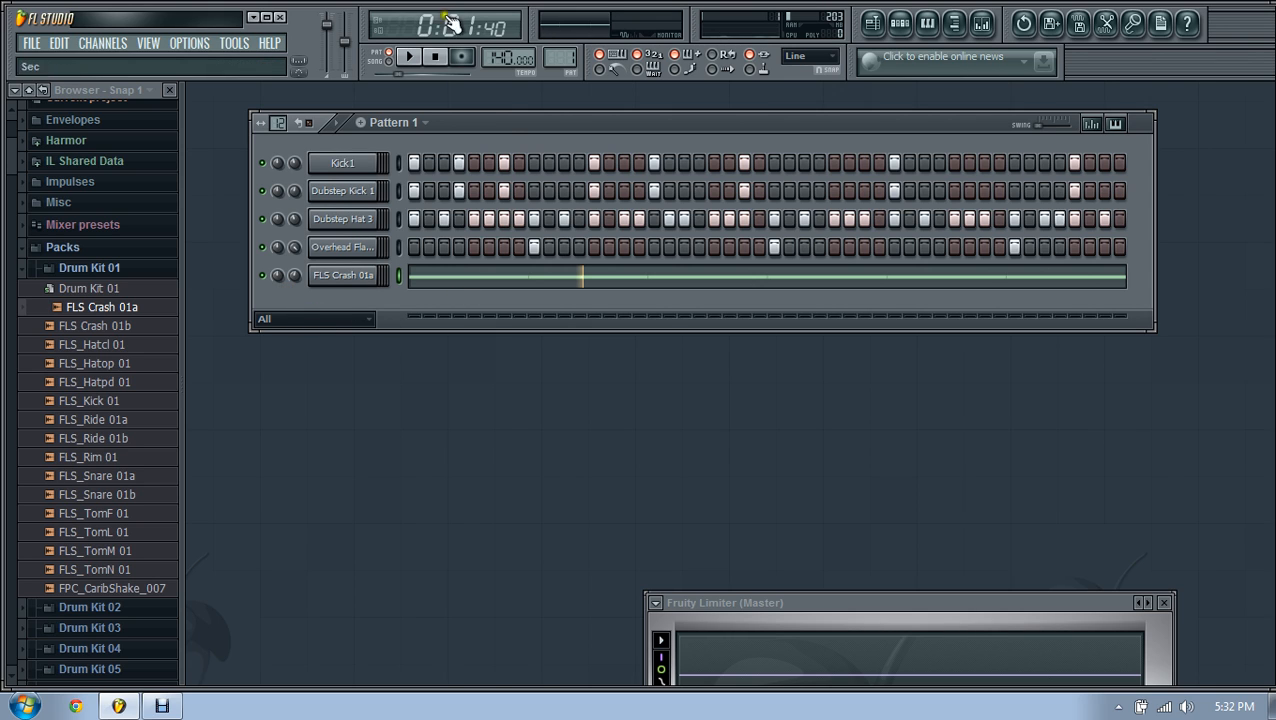
{"action": "left_click", "coordinate": [436, 57]}
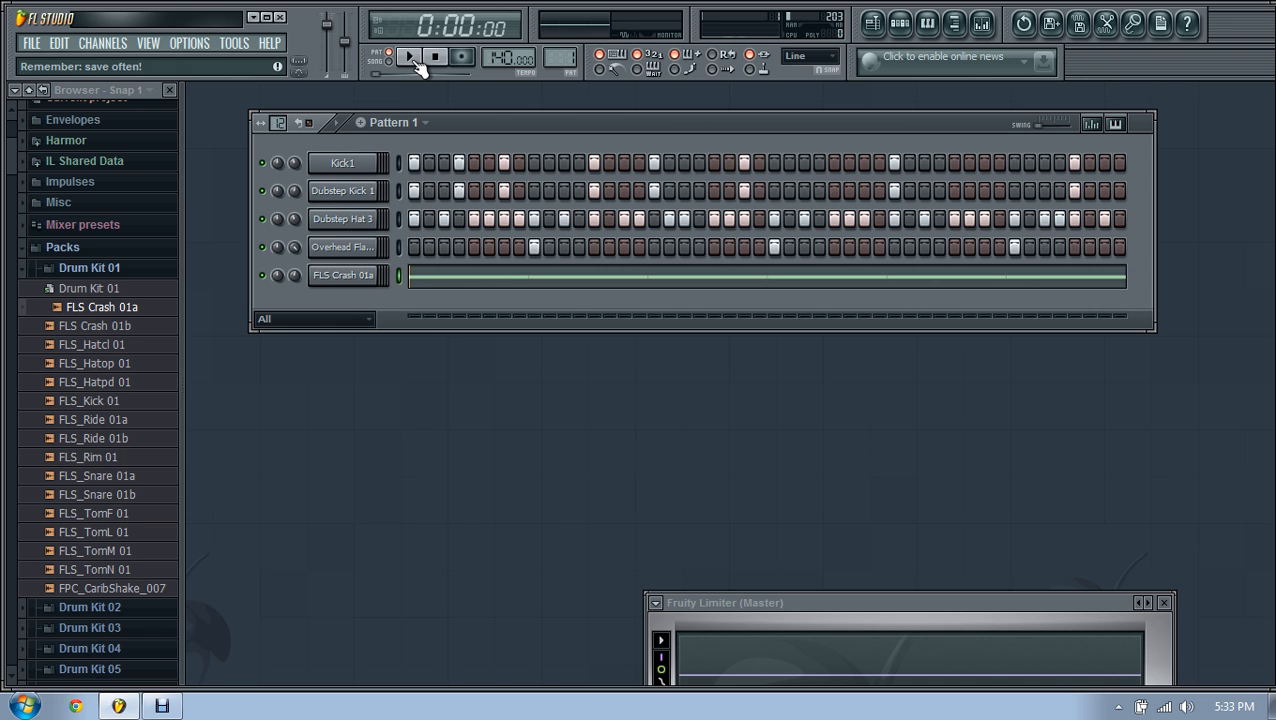
Step: Play the full drum pattern and check Dubstep Kick 1's channel settings
{"action": "left_click", "coordinate": [411, 58]}
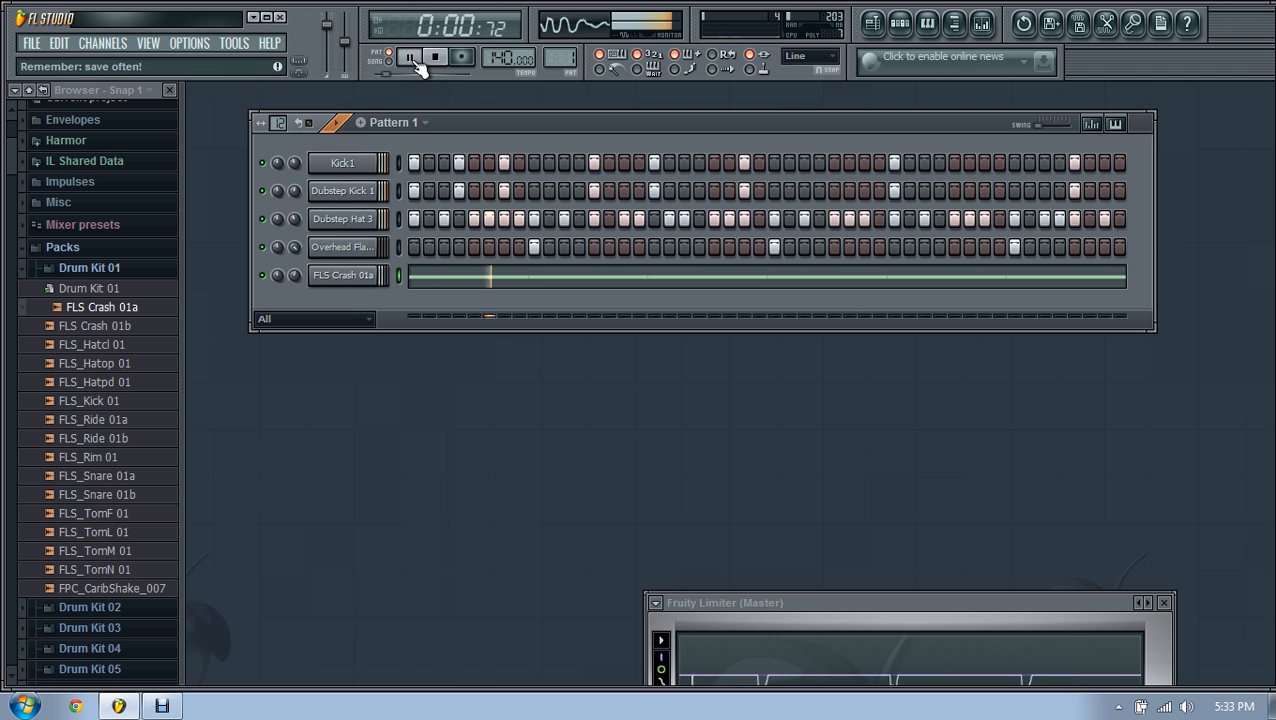
{"action": "left_click", "coordinate": [411, 57]}
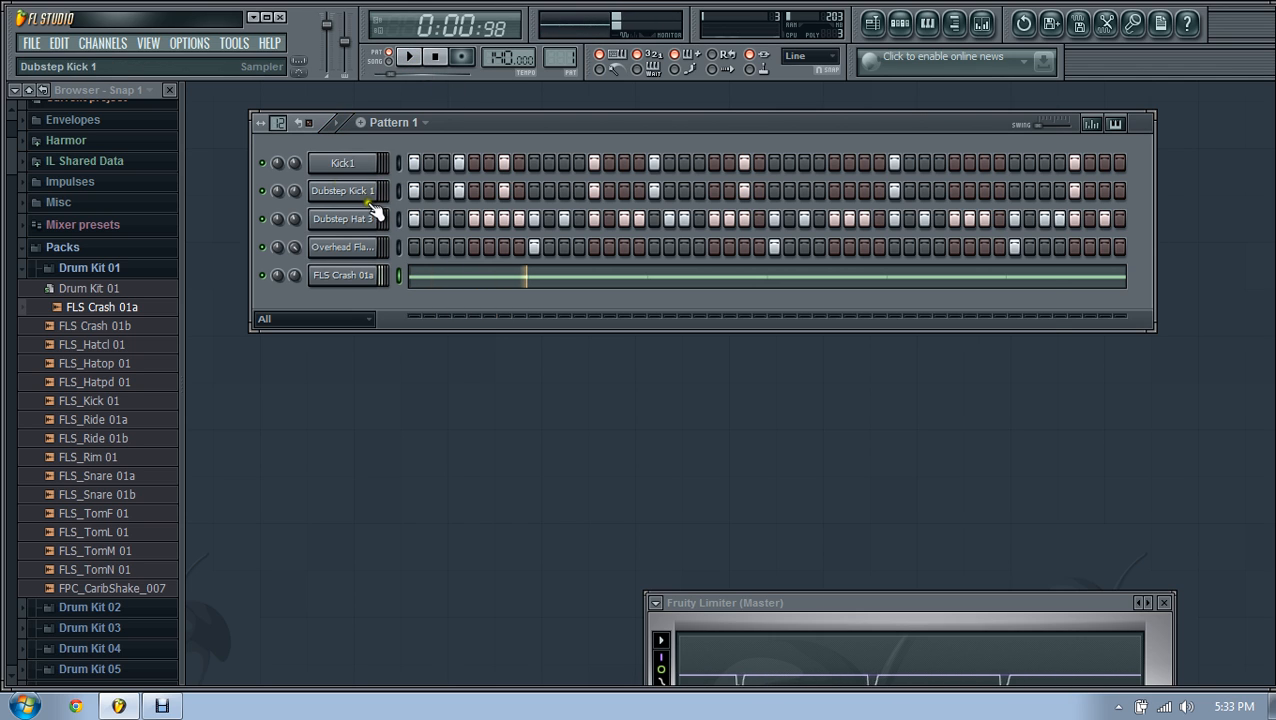
{"action": "left_click", "coordinate": [368, 198]}
{"action": "left_click", "coordinate": [1044, 87]}
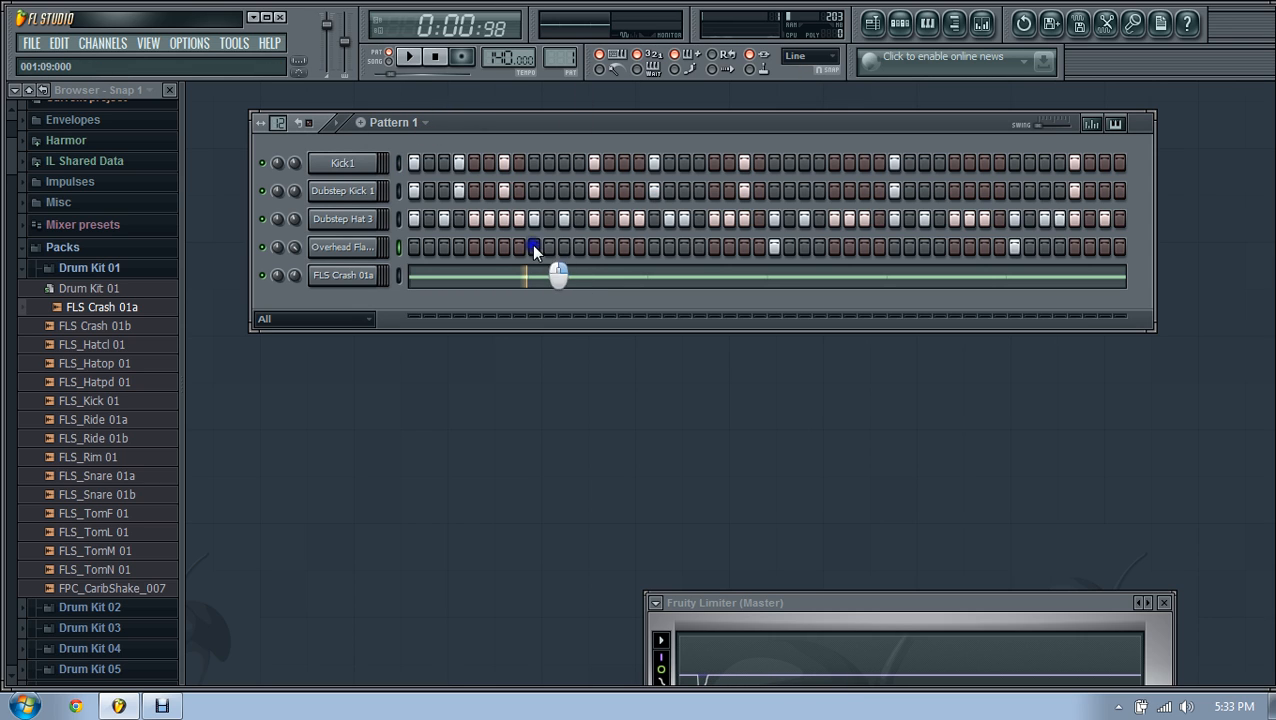
{"action": "left_click", "coordinate": [410, 57]}
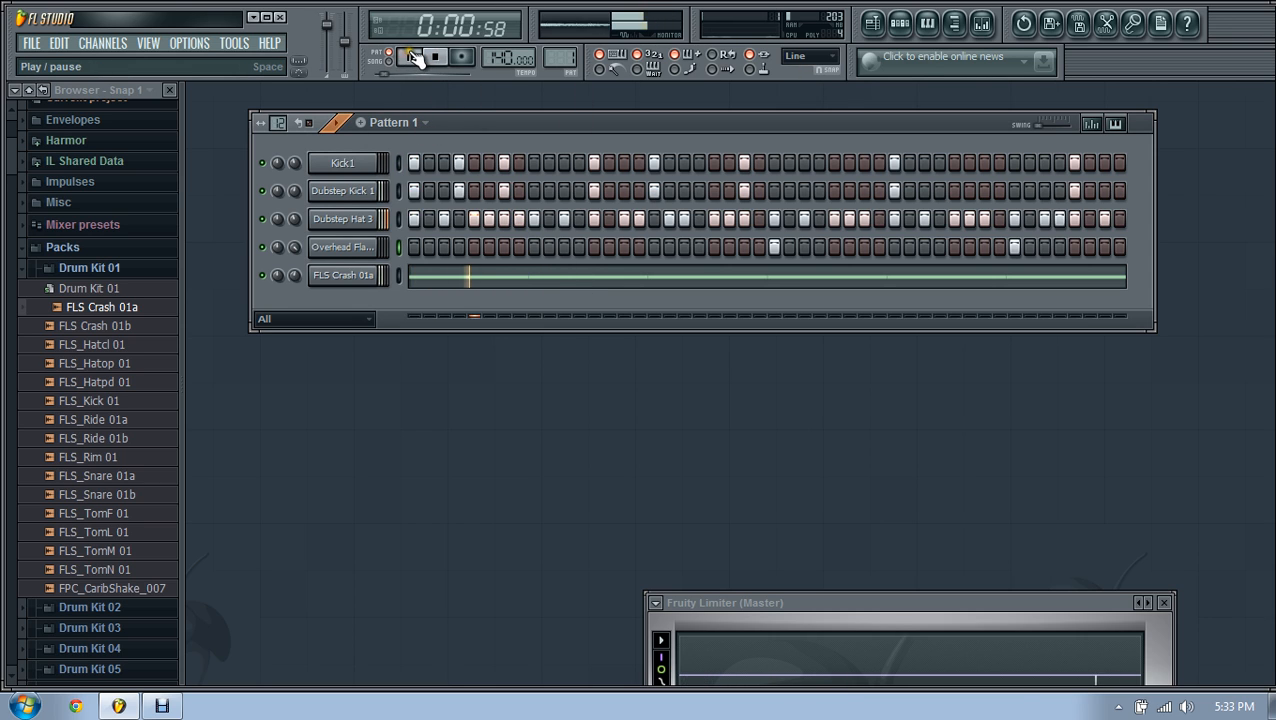
{"action": "left_click", "coordinate": [433, 57]}
Step: Switch off matching Kick1 and Dubstep Kick 1 steps and rearrange the overhead hits
{"action": "left_click", "coordinate": [549, 247]}
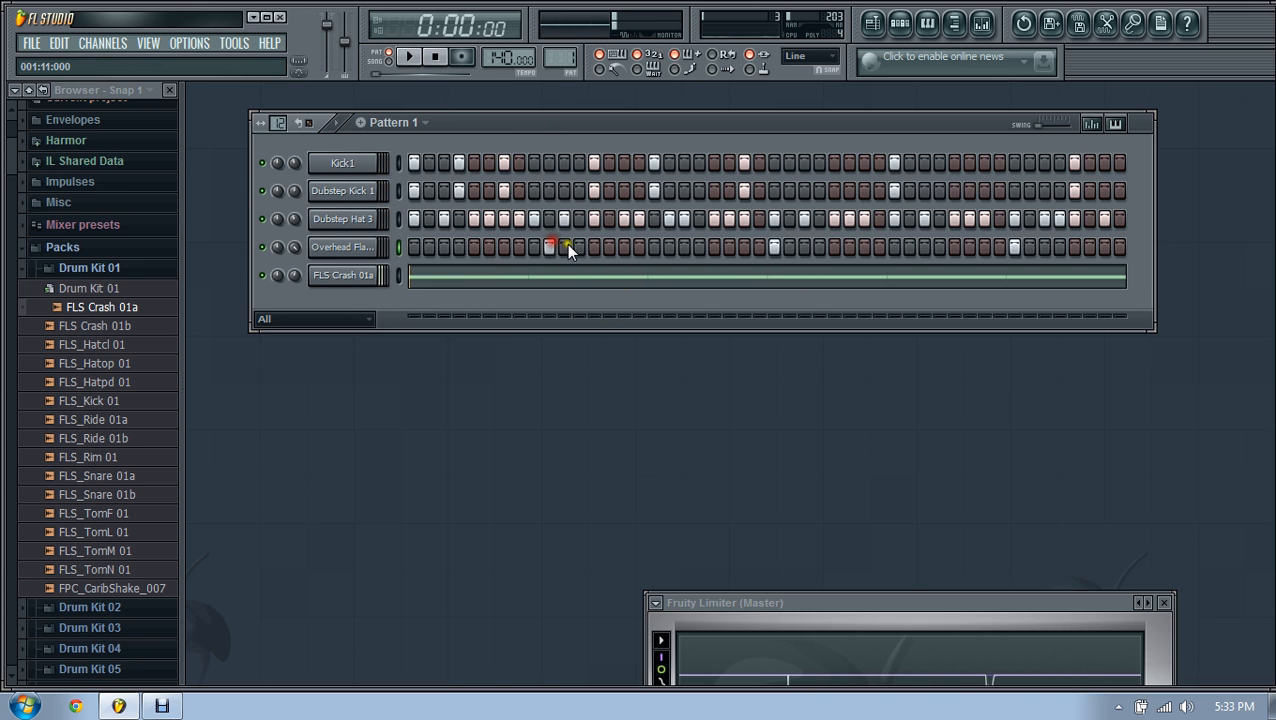
{"action": "right_click", "coordinate": [654, 164]}
{"action": "right_click", "coordinate": [653, 188]}
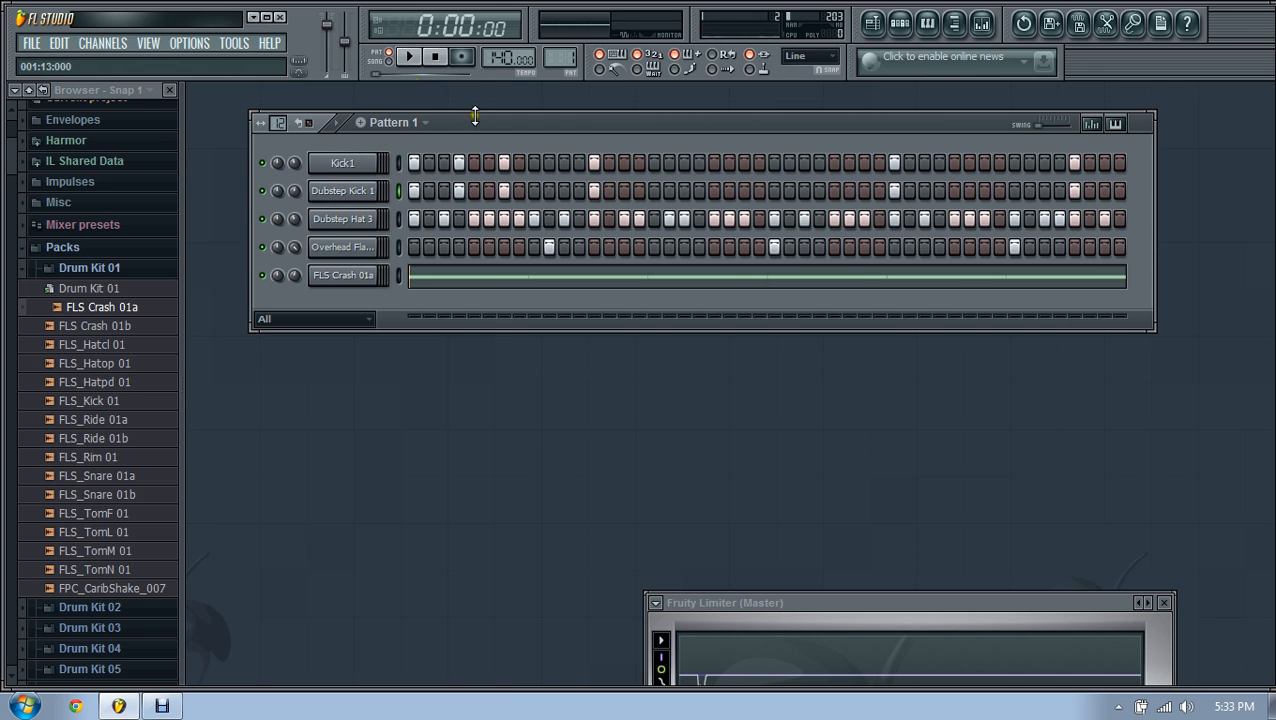
{"action": "left_click", "coordinate": [418, 59]}
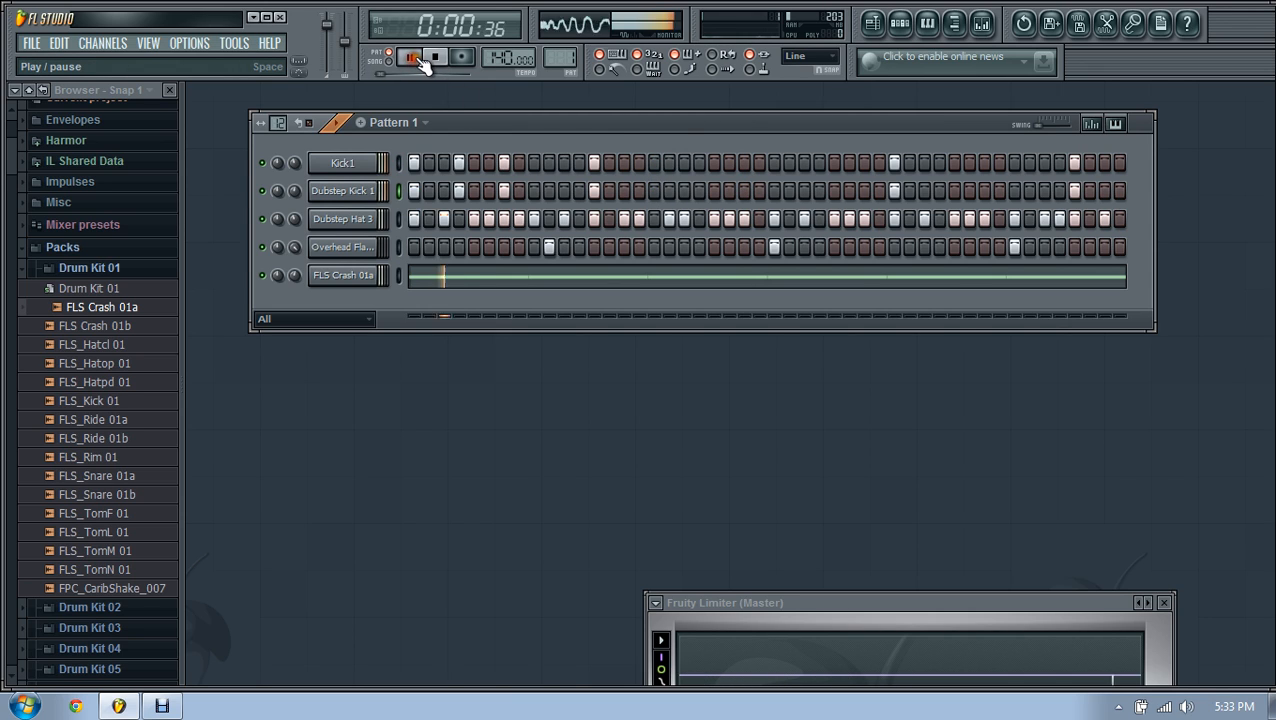
{"action": "right_click", "coordinate": [550, 247]}
{"action": "left_click", "coordinate": [533, 247]}
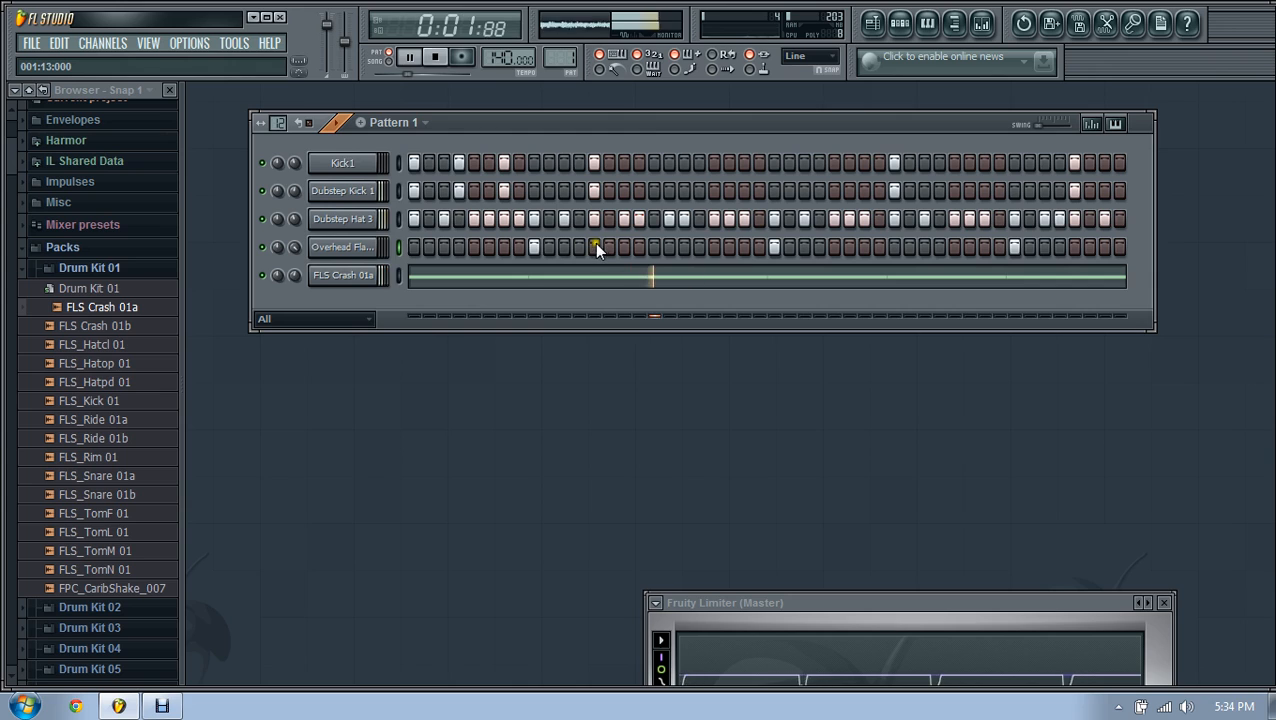
{"action": "right_click", "coordinate": [774, 247]}
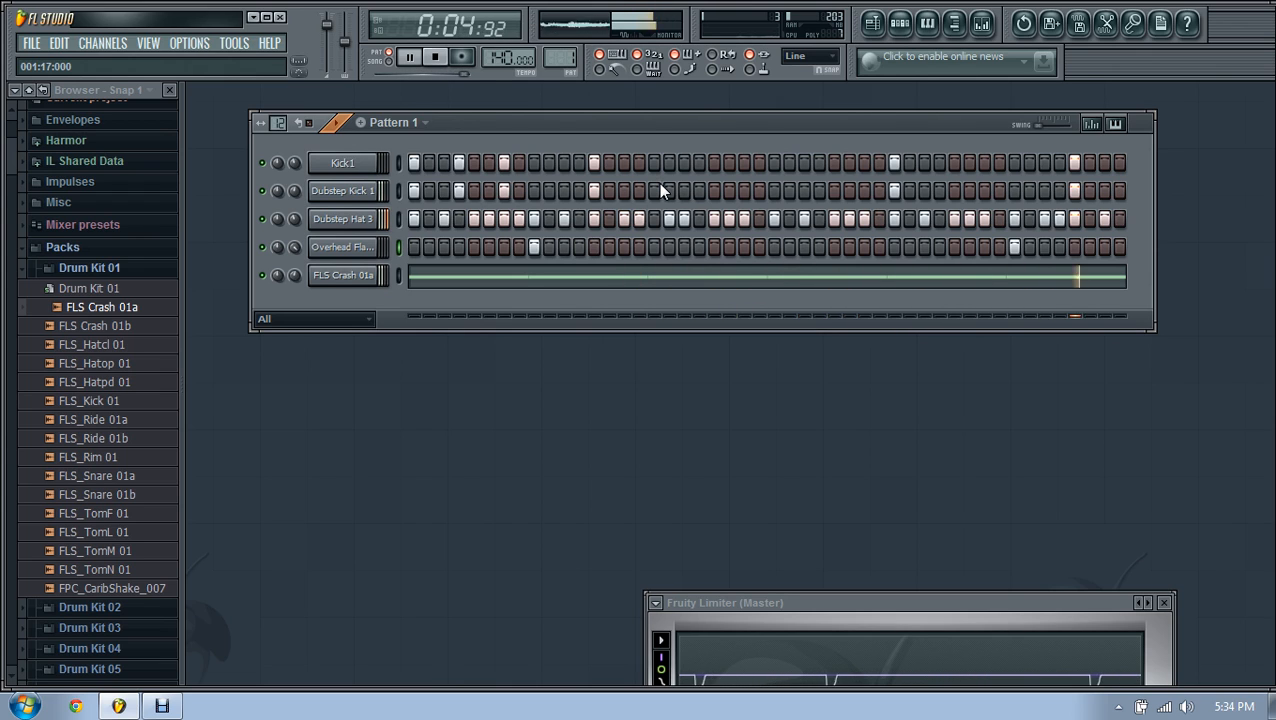
{"action": "key", "text": "space"}
{"action": "left_click", "coordinate": [330, 276]}
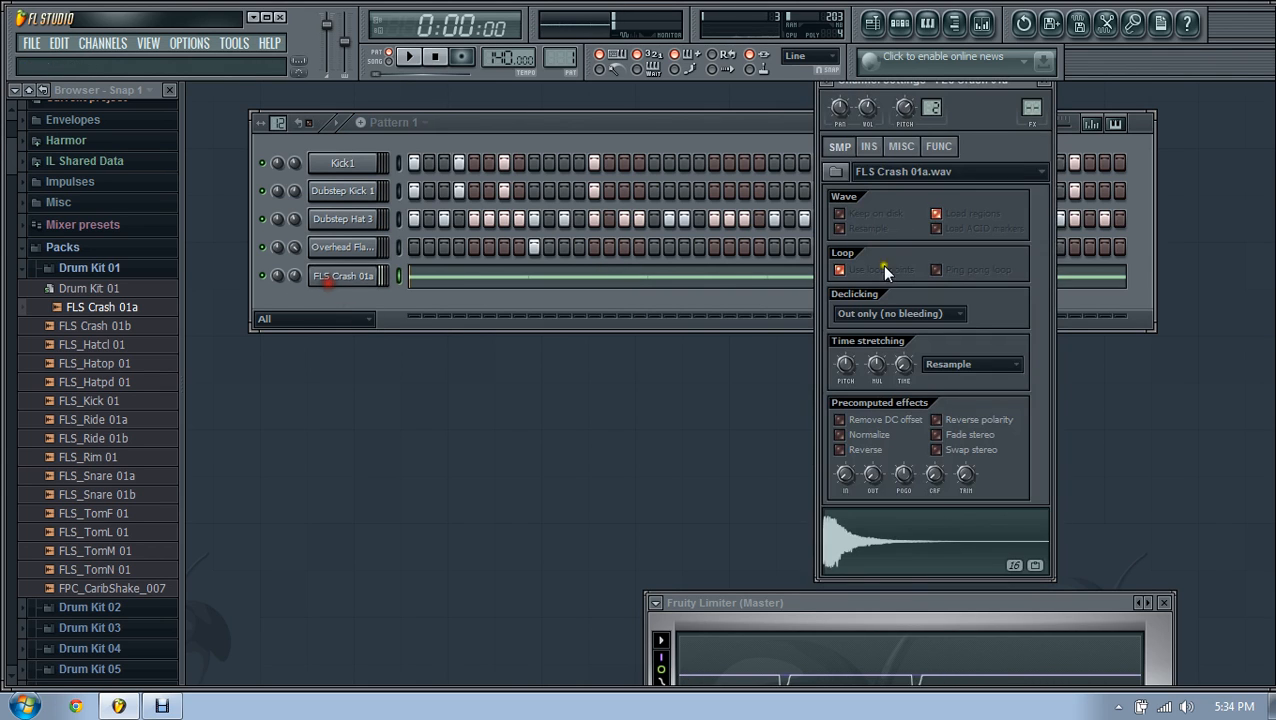
{"action": "left_click", "coordinate": [1046, 79]}
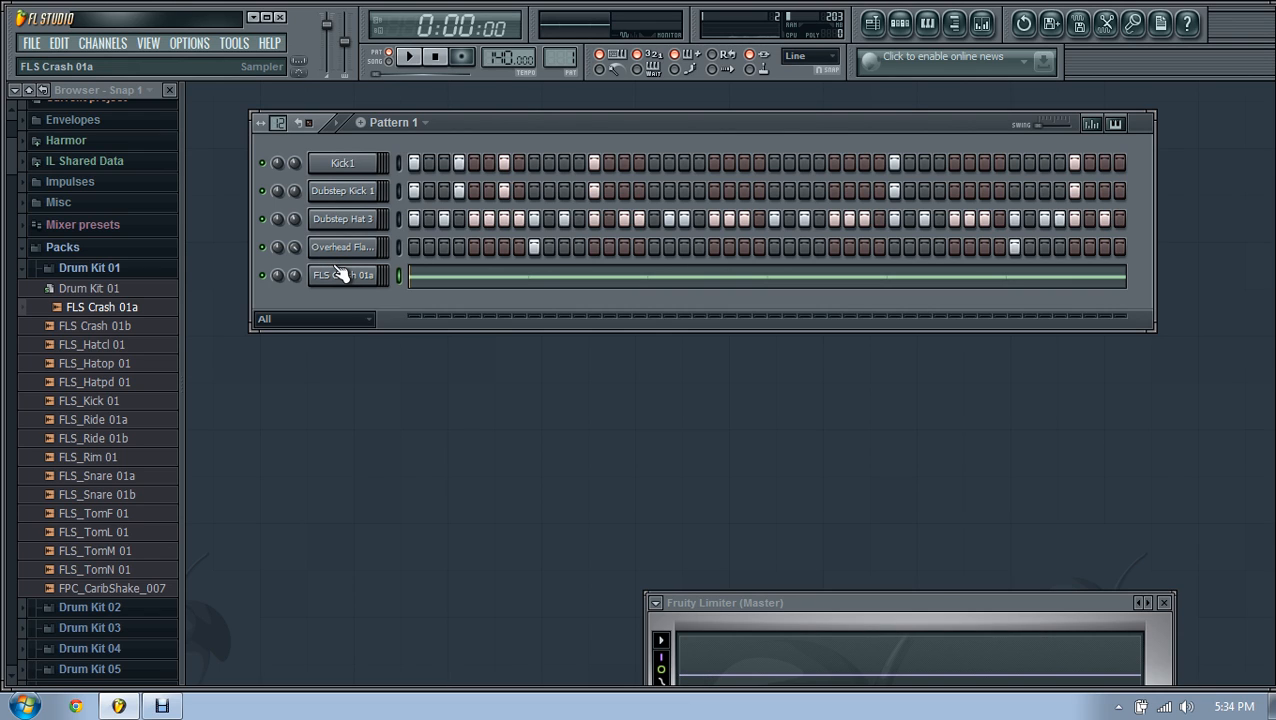